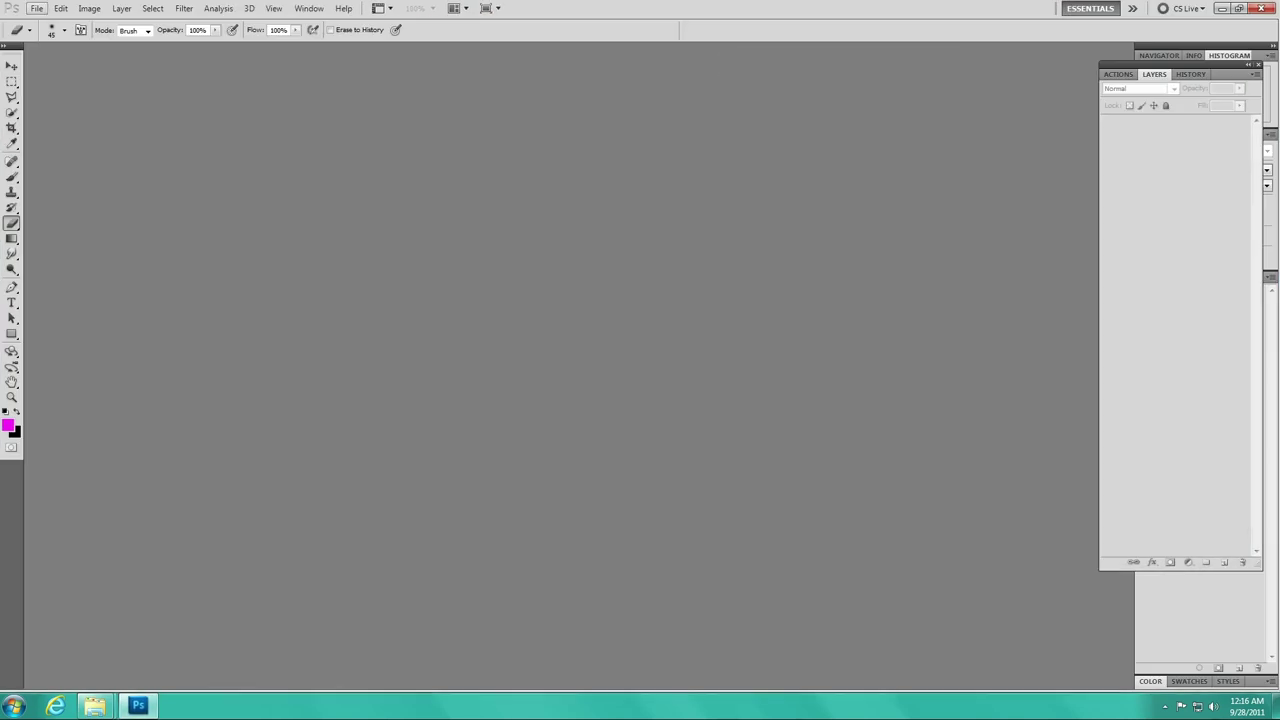
Create a new document, Untitled-1, using the default File > New settings
click(36, 8)
click(50, 33)
key(Return)
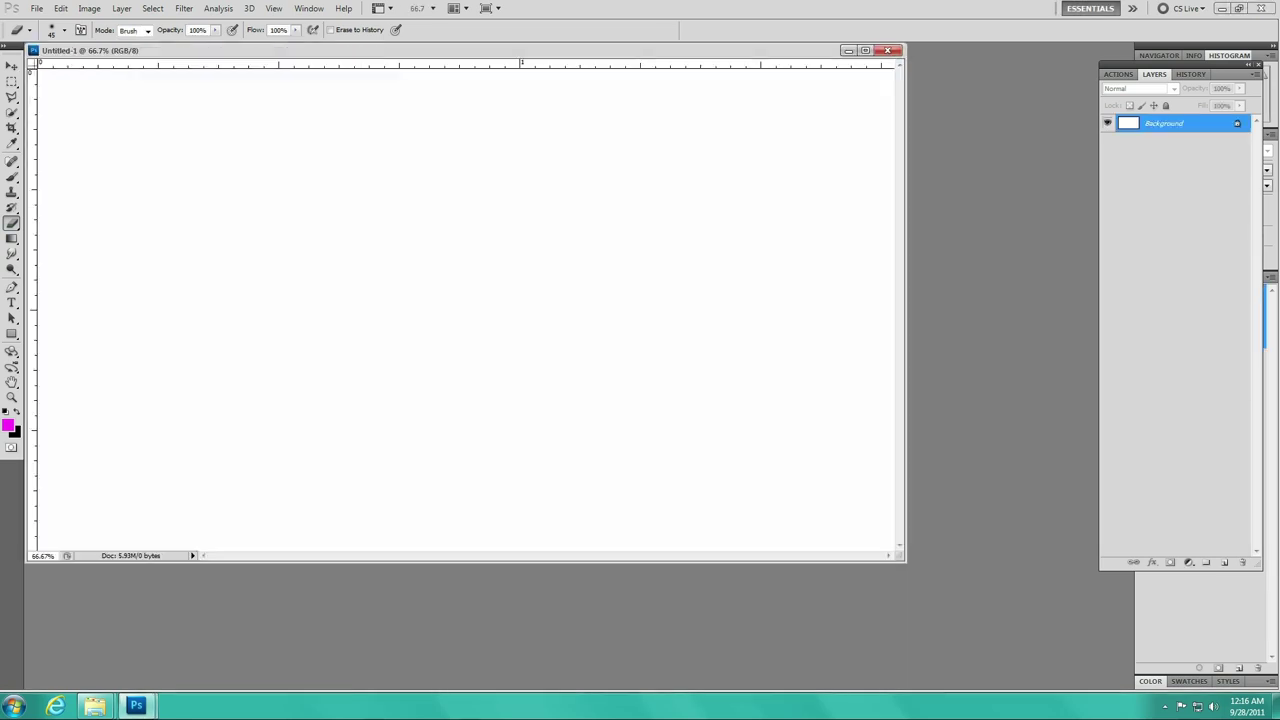
Cover the Untitled-1 canvas in black using a 2500 px brush and a black fill
key(b)
click(64, 31)
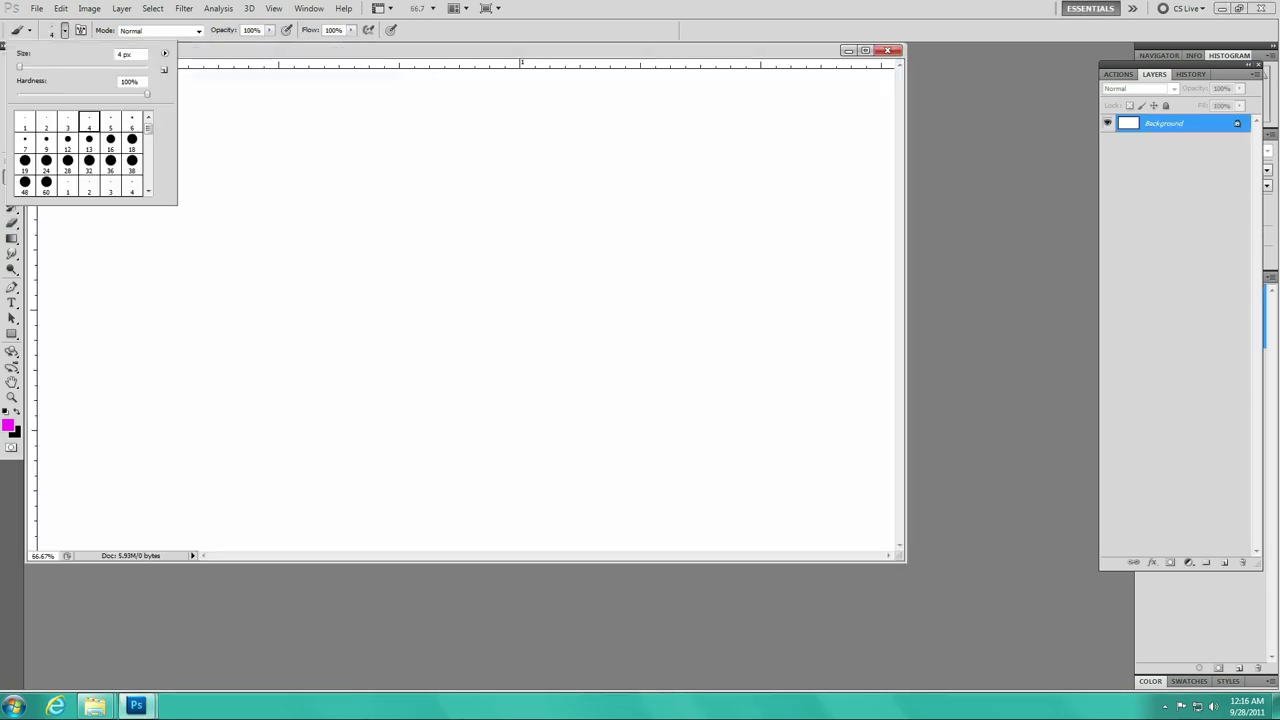
drag(19, 66, 148, 66)
click(16, 421)
click(205, 310)
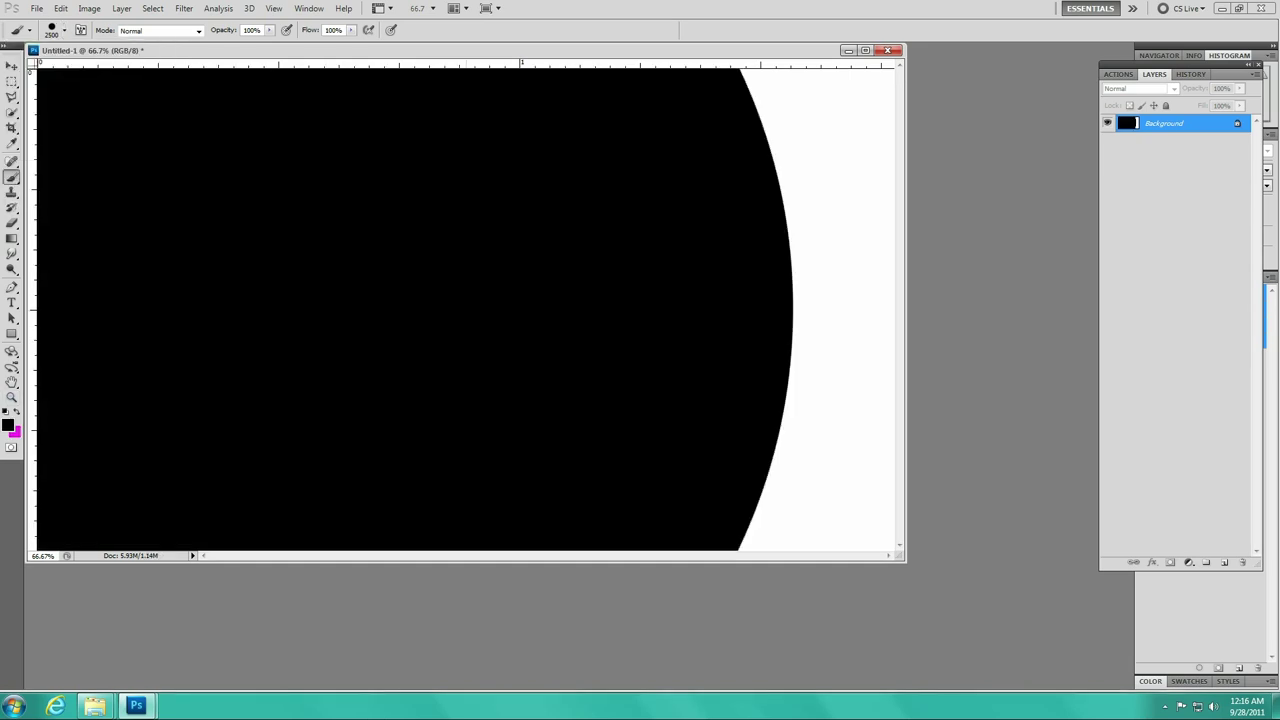
key(alt+BackSpace)
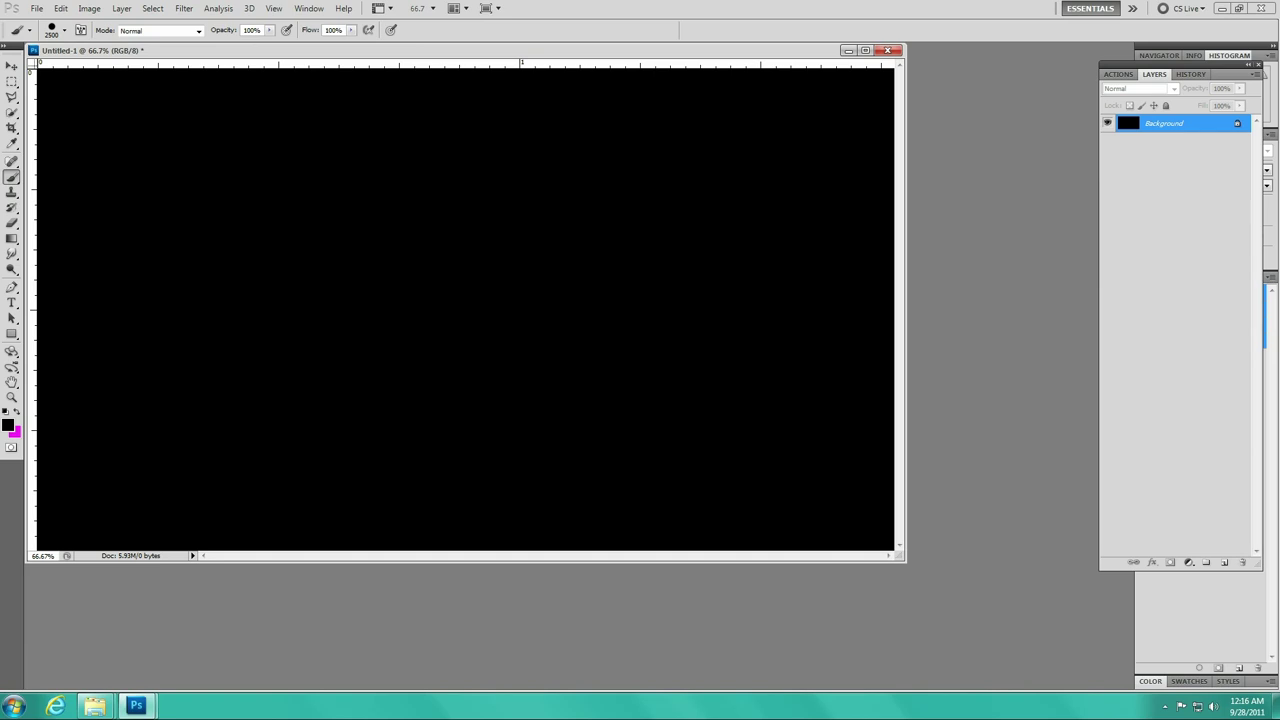
Place vertical and horizontal guides crossing at the canvas centre
click(12, 302)
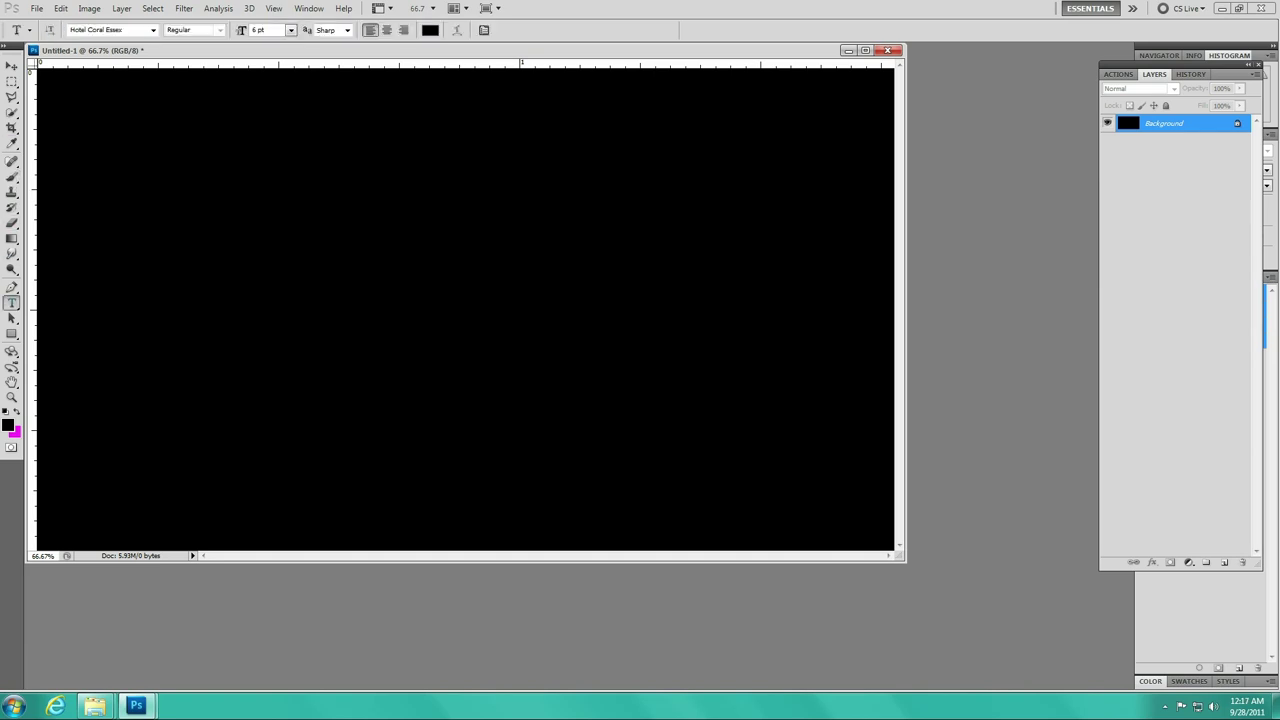
drag(31, 300, 457, 300)
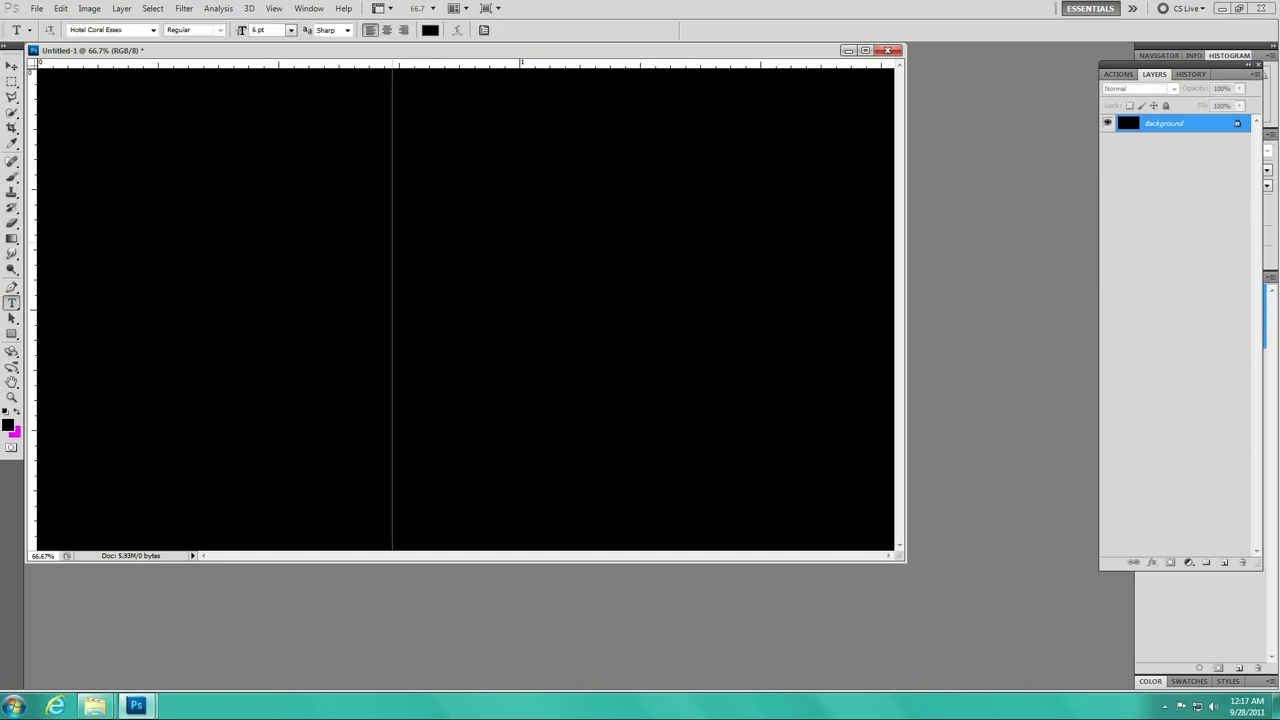
drag(457, 300, 459, 300)
drag(300, 63, 300, 310)
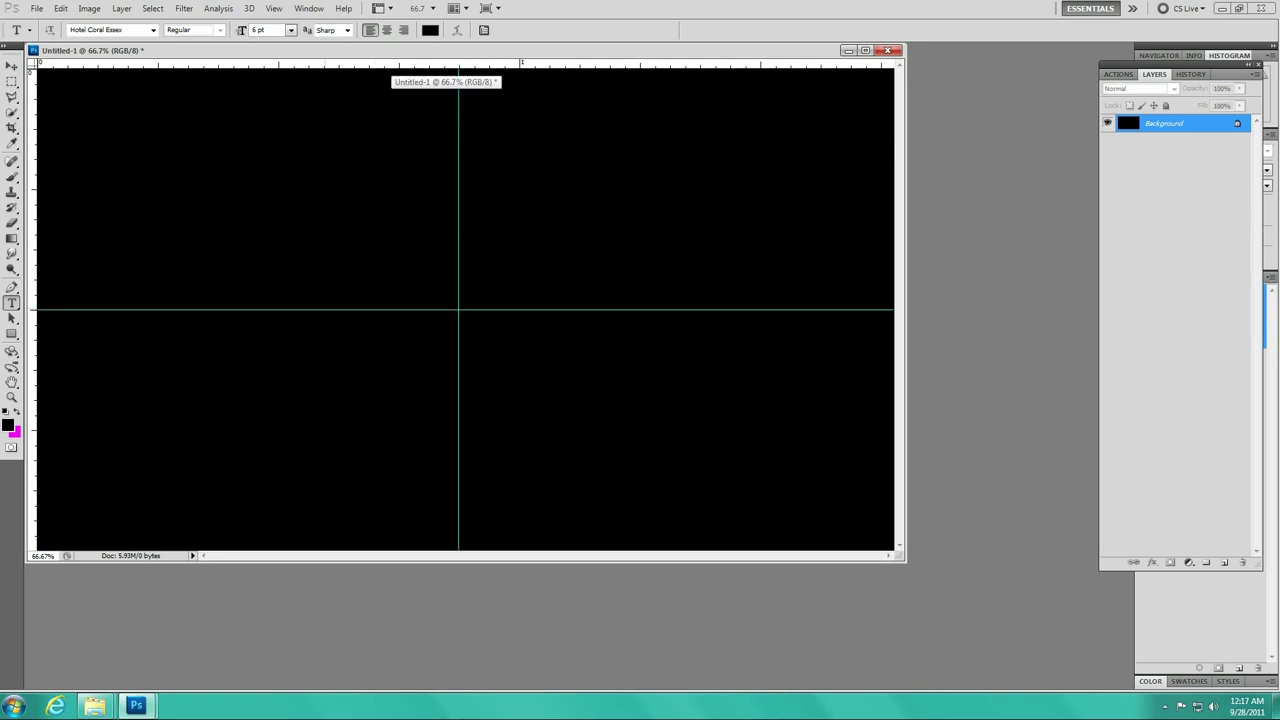
Add magenta 'Put your name here' text and centre it on the guides
click(369, 310)
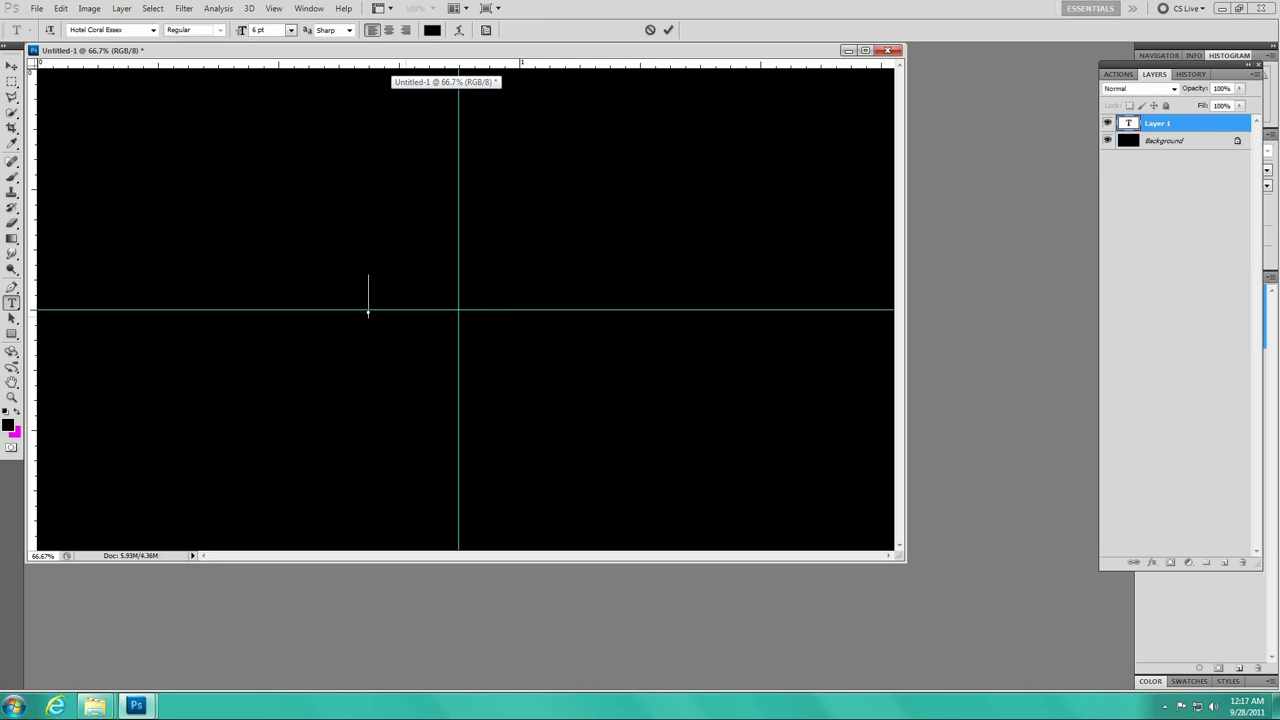
text(Textxt effects for Ph)
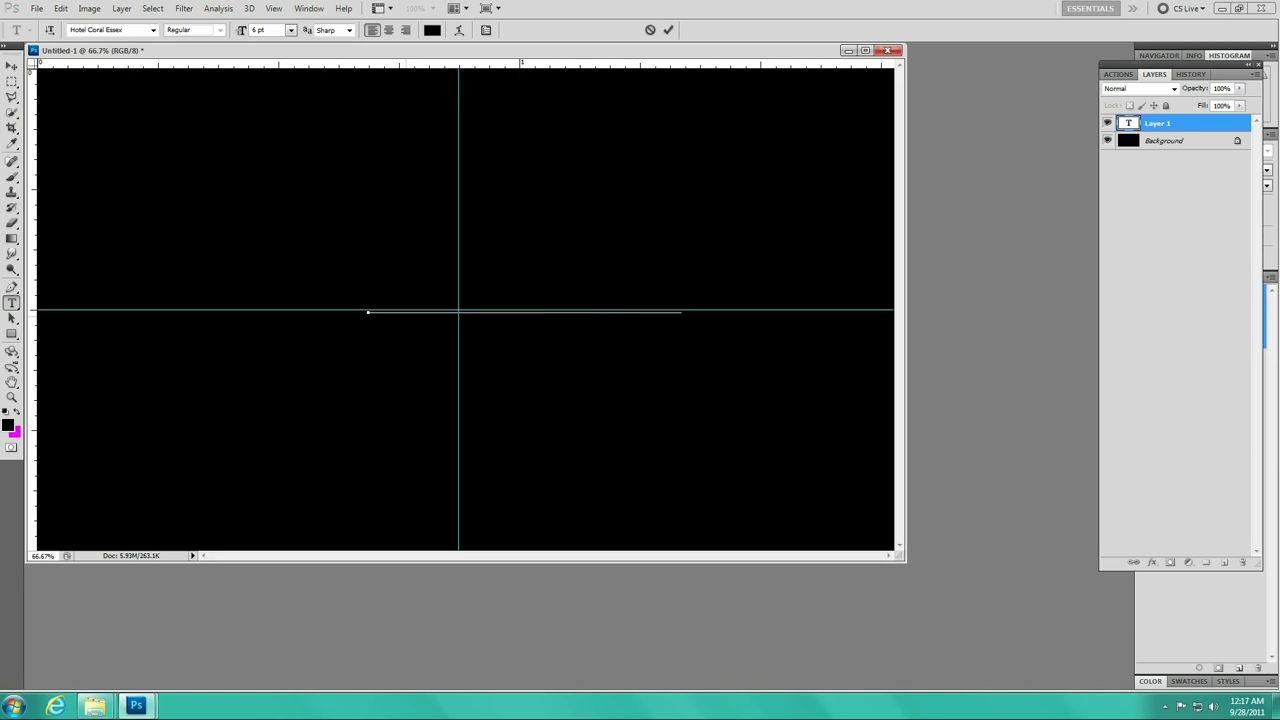
click(16, 411)
key(ctrl+a)
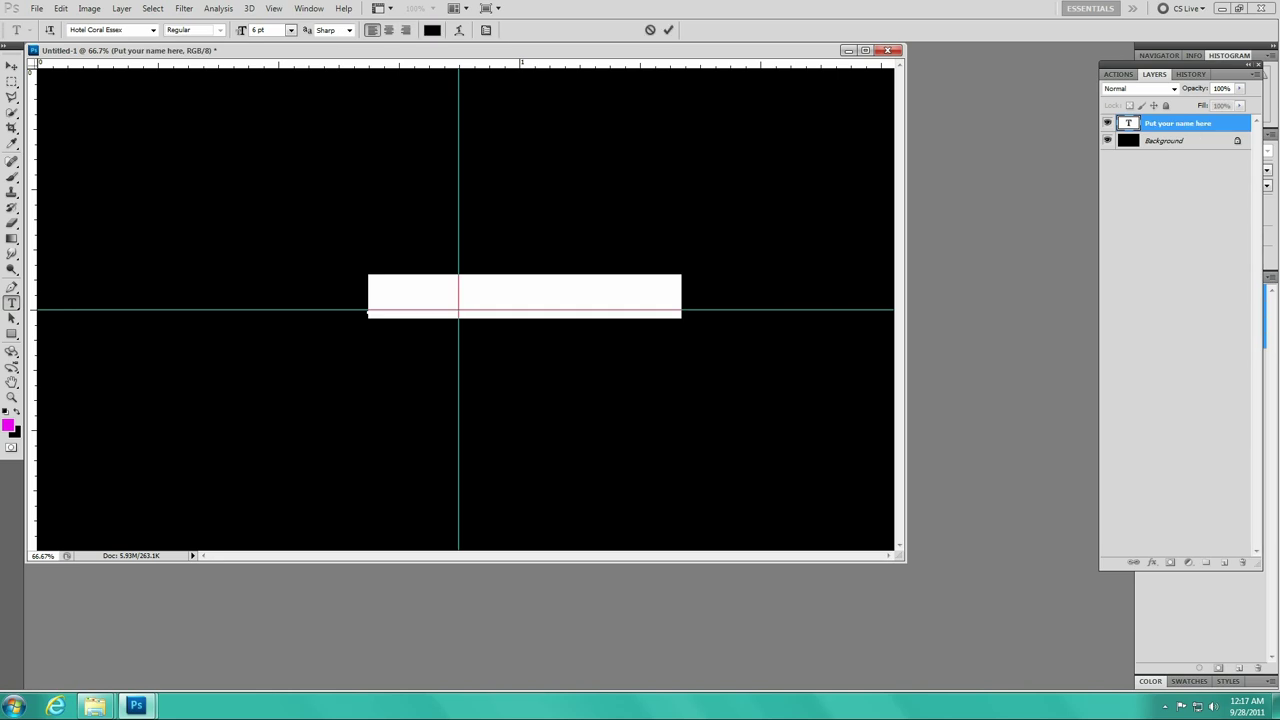
click(16, 411)
click(11, 66)
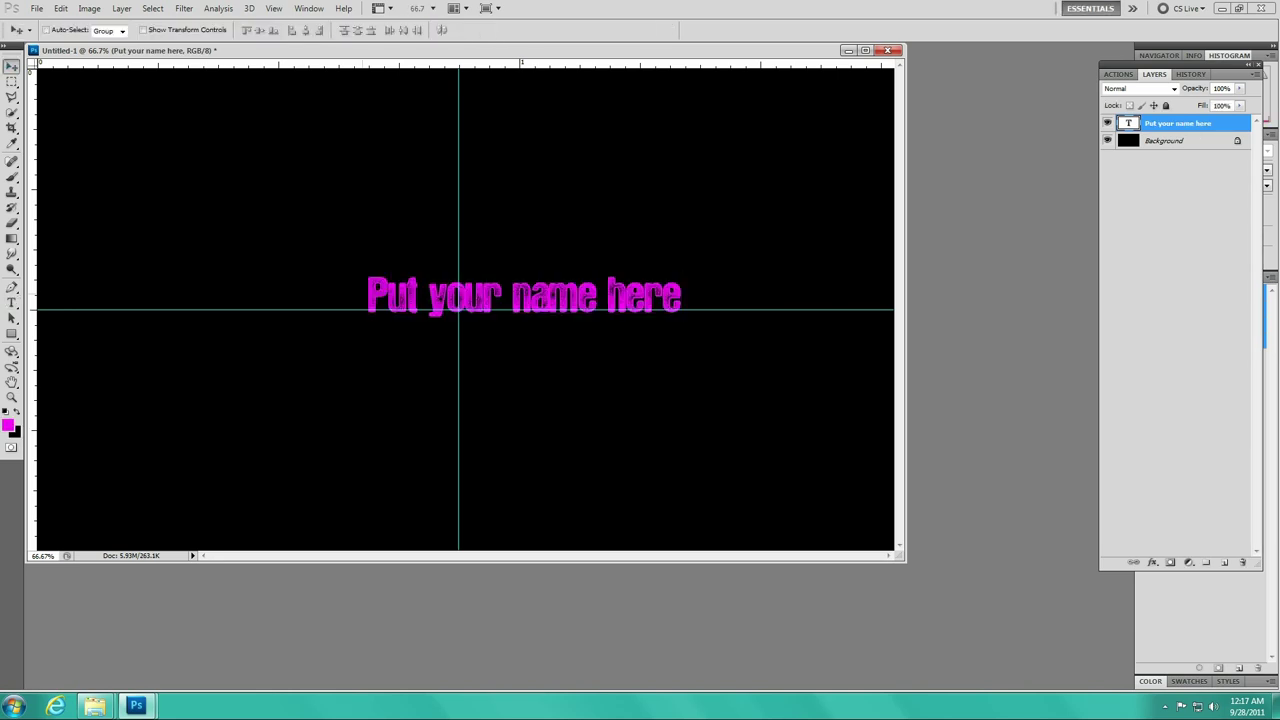
drag(520, 295, 444, 301)
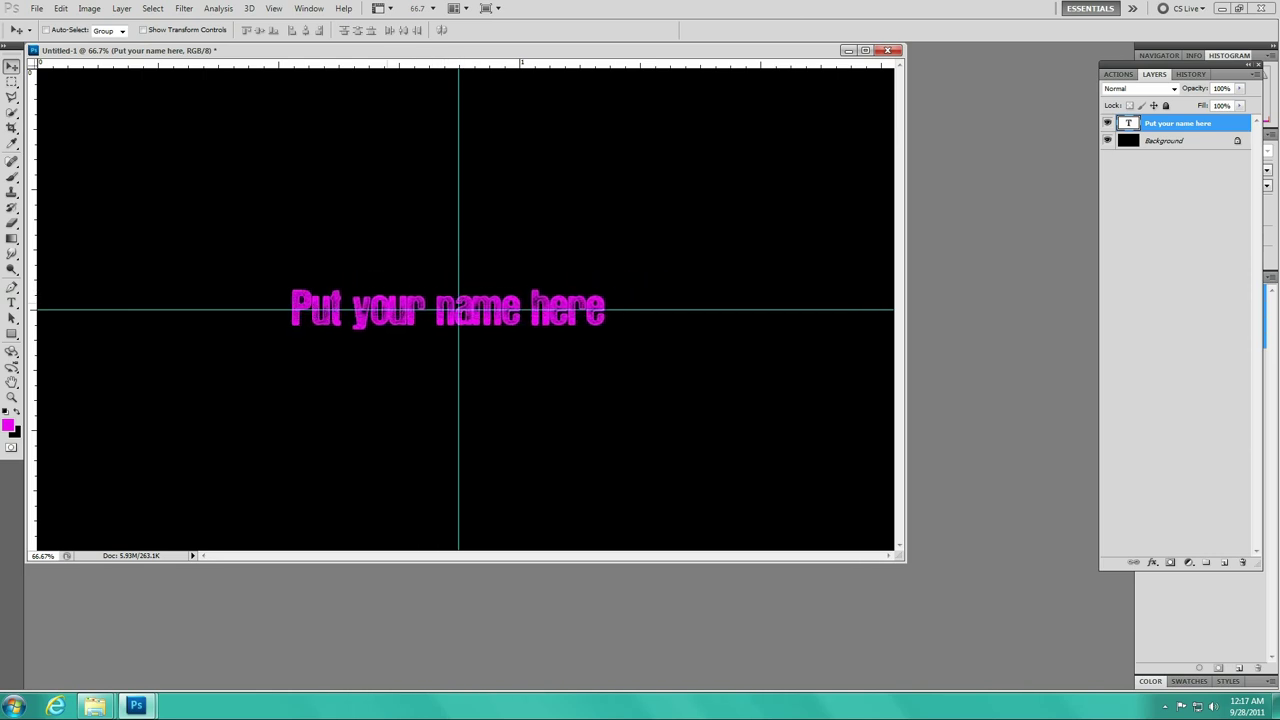
key(shift+Down)
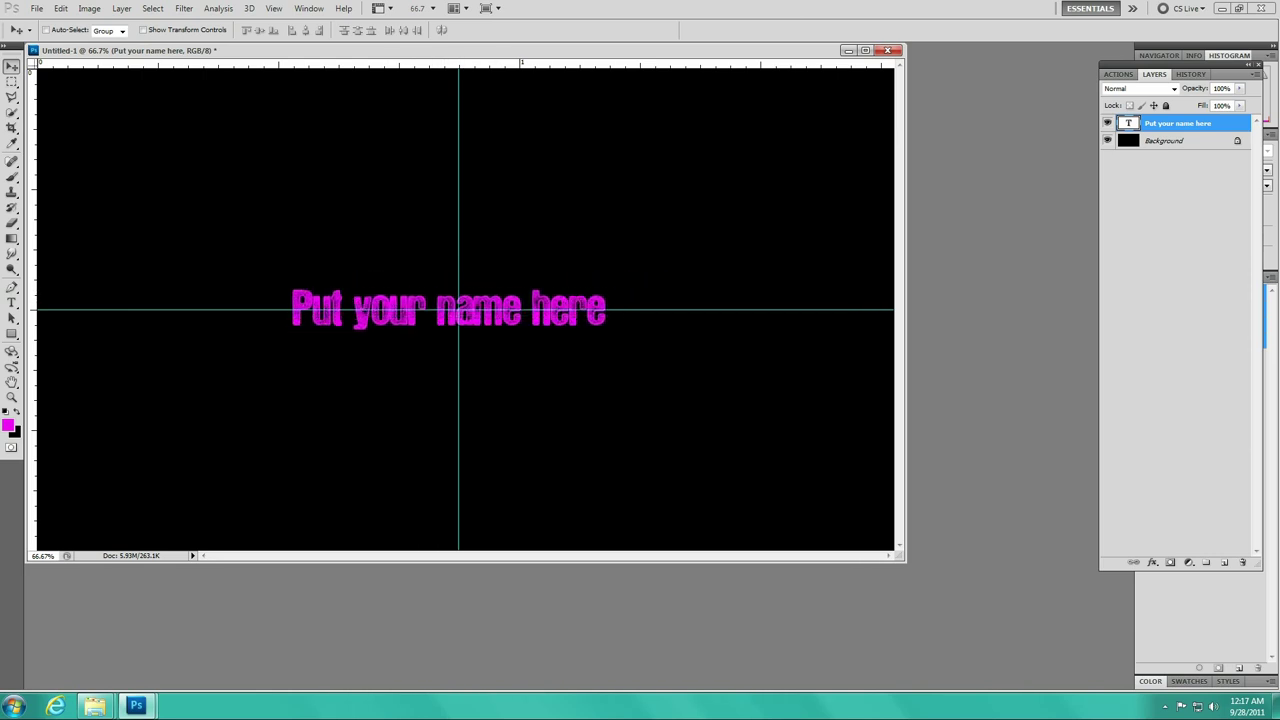
Give the text layer a cyan-to-magenta Gradient Overlay in Blending Options
right_click(1180, 124)
click(1180, 150)
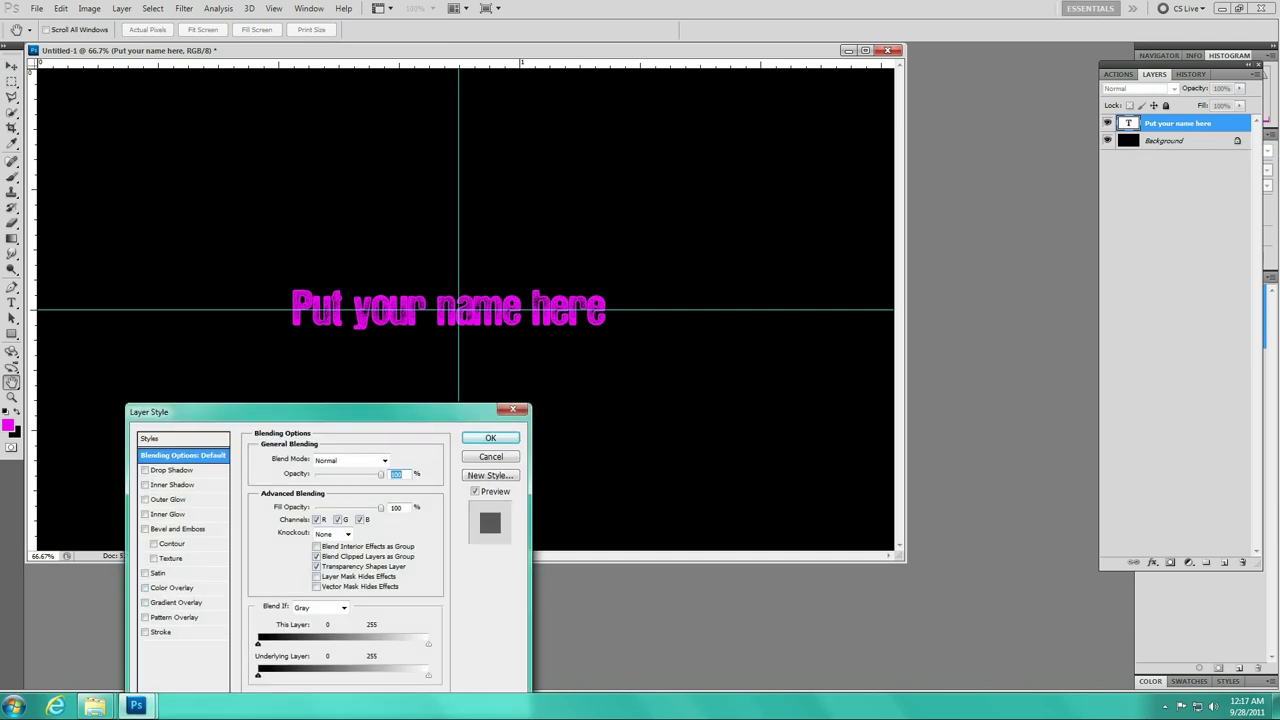
click(177, 602)
click(340, 488)
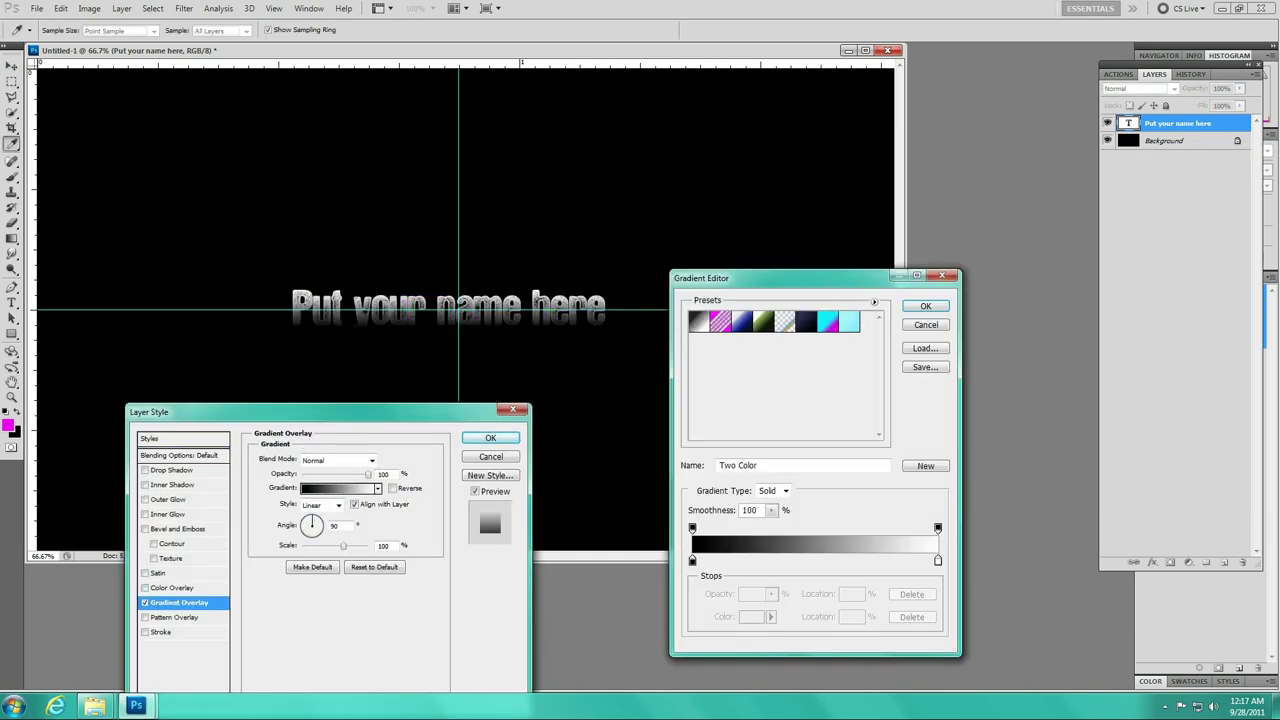
click(828, 320)
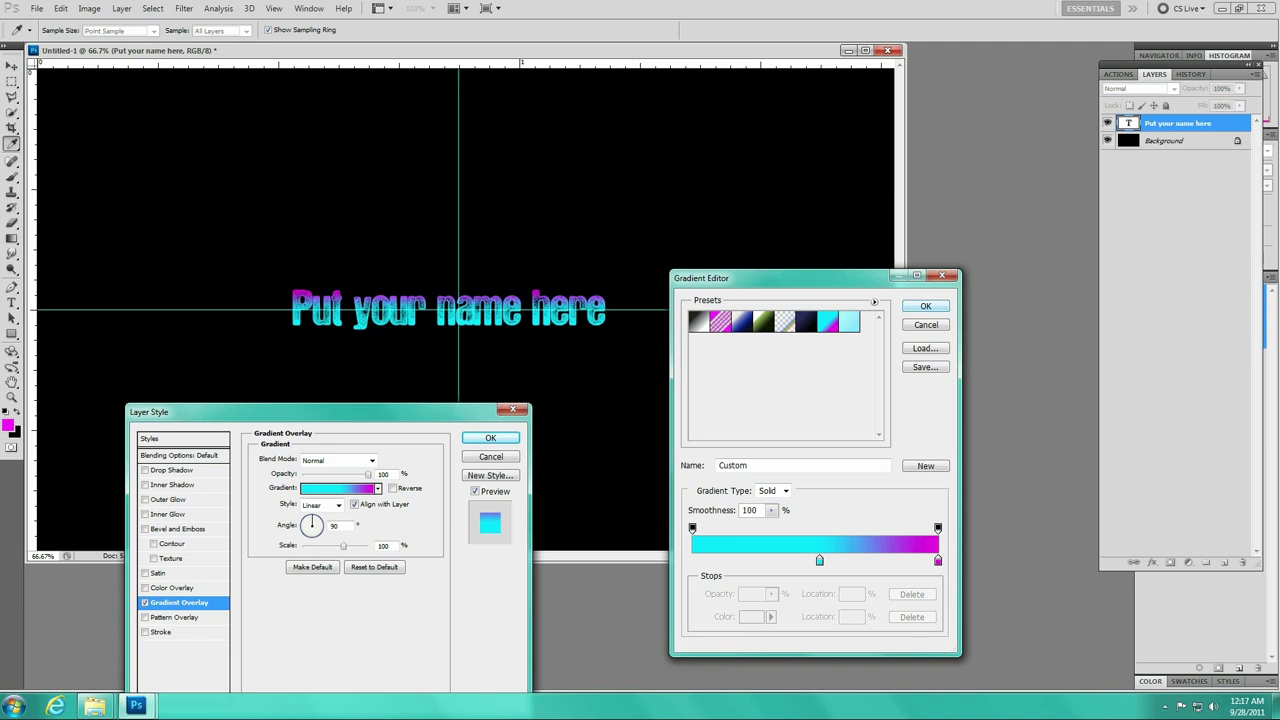
drag(819, 560, 692, 560)
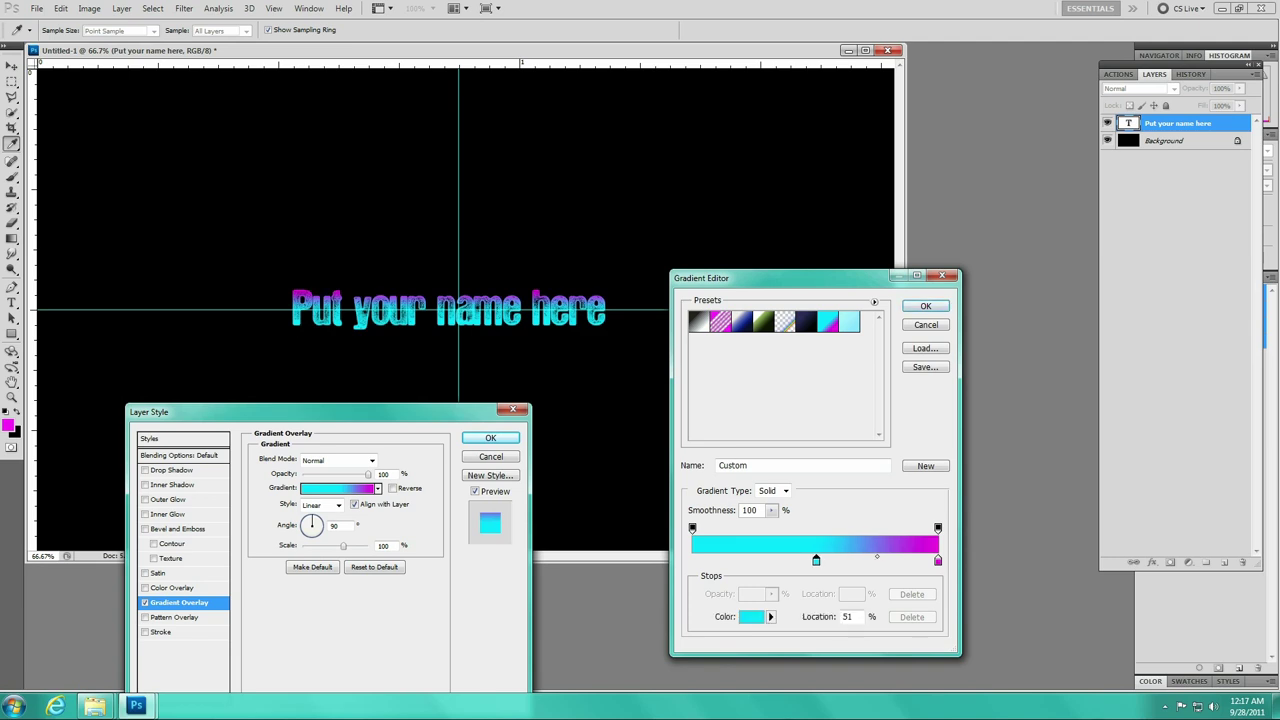
click(845, 616)
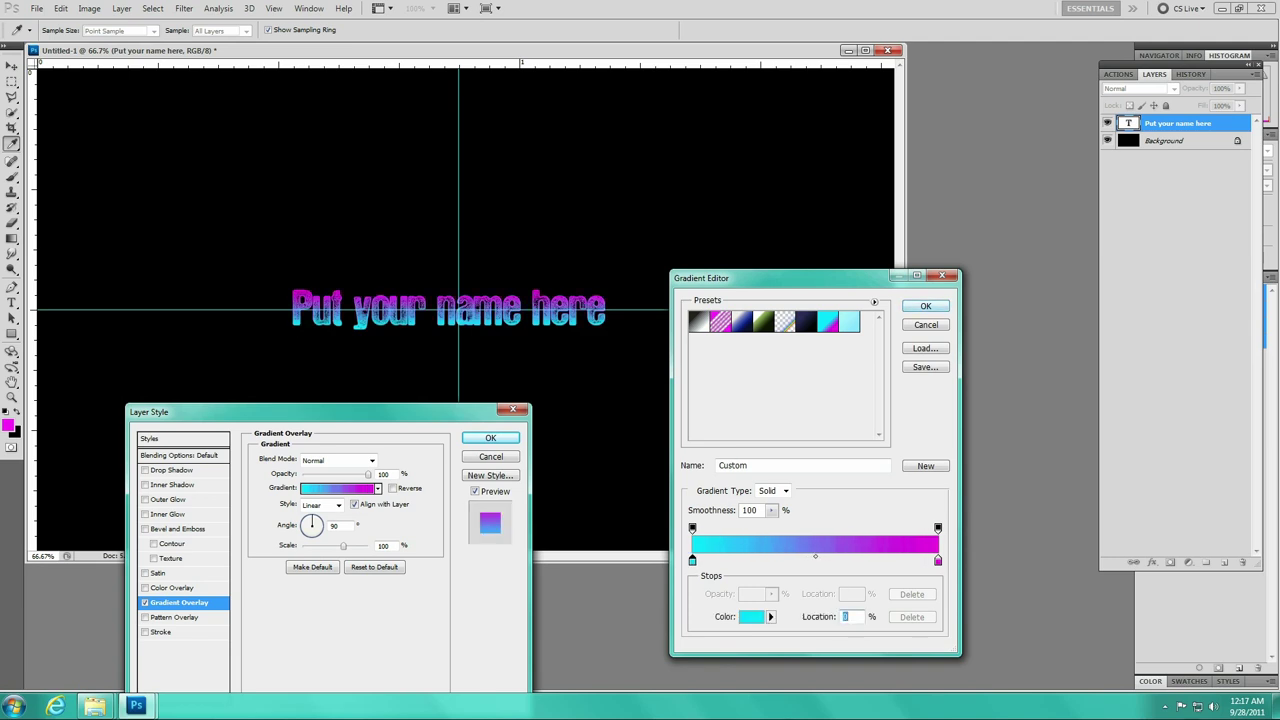
key(Return)
Add Bevel and Emboss with Contour and an Outer Glow to the text
click(144, 528)
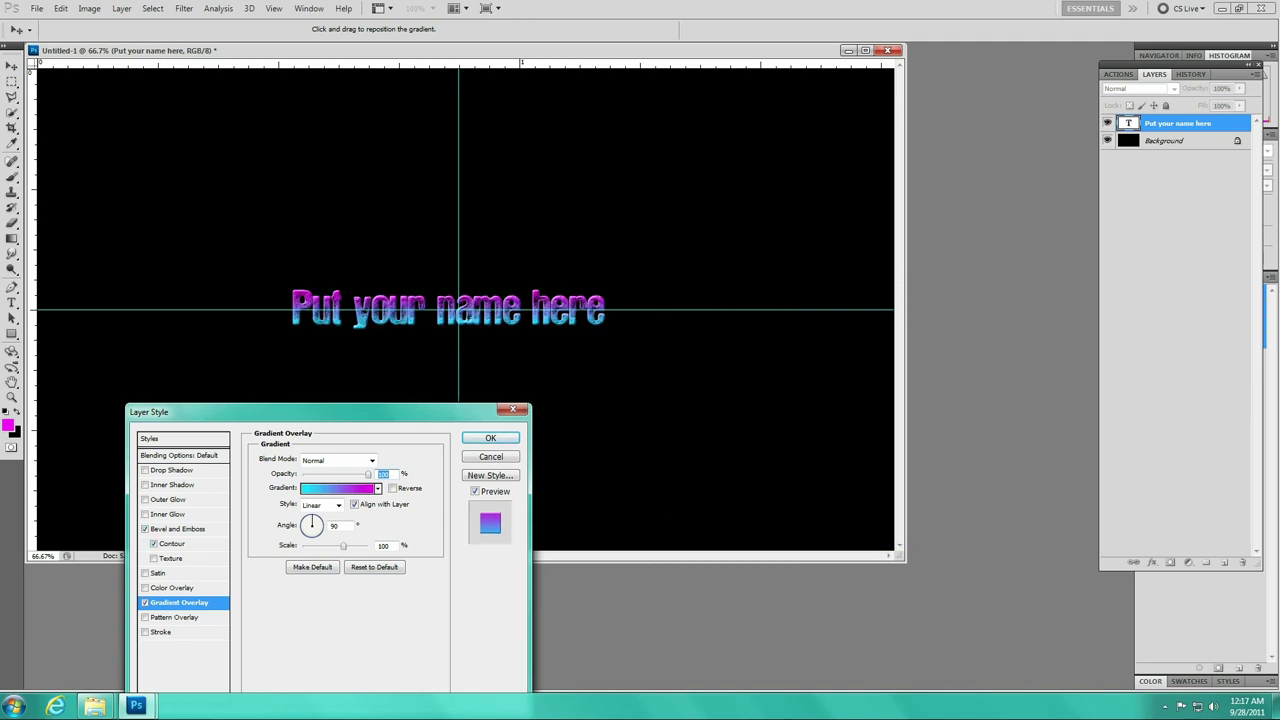
click(144, 499)
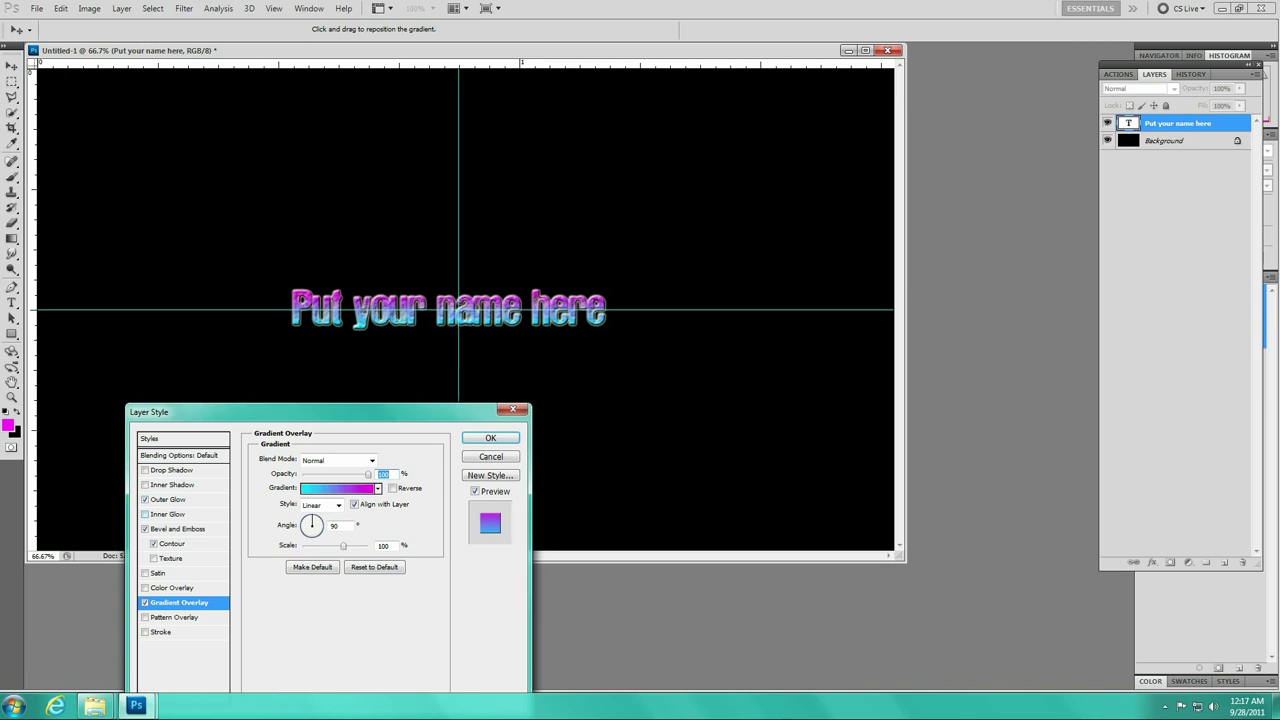
click(168, 499)
click(285, 503)
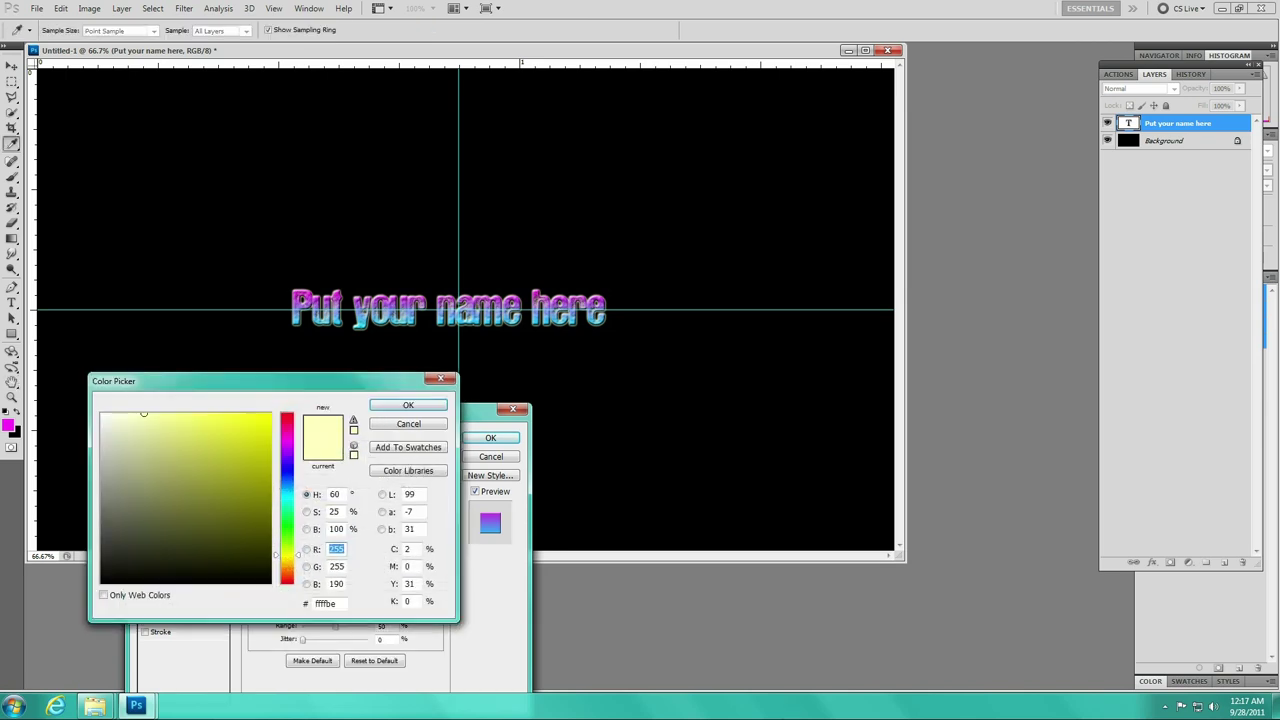
Make the outer glow magenta and apply the layer style
click(286, 414)
click(267, 415)
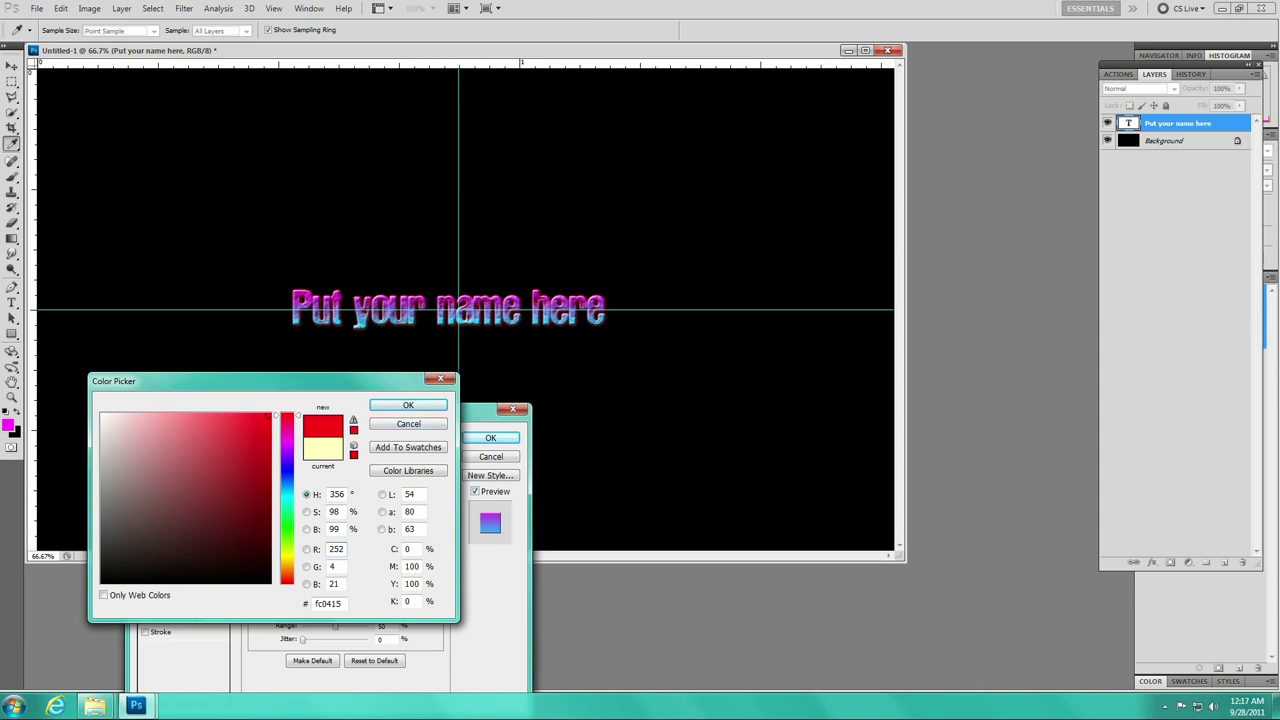
click(286, 441)
click(408, 405)
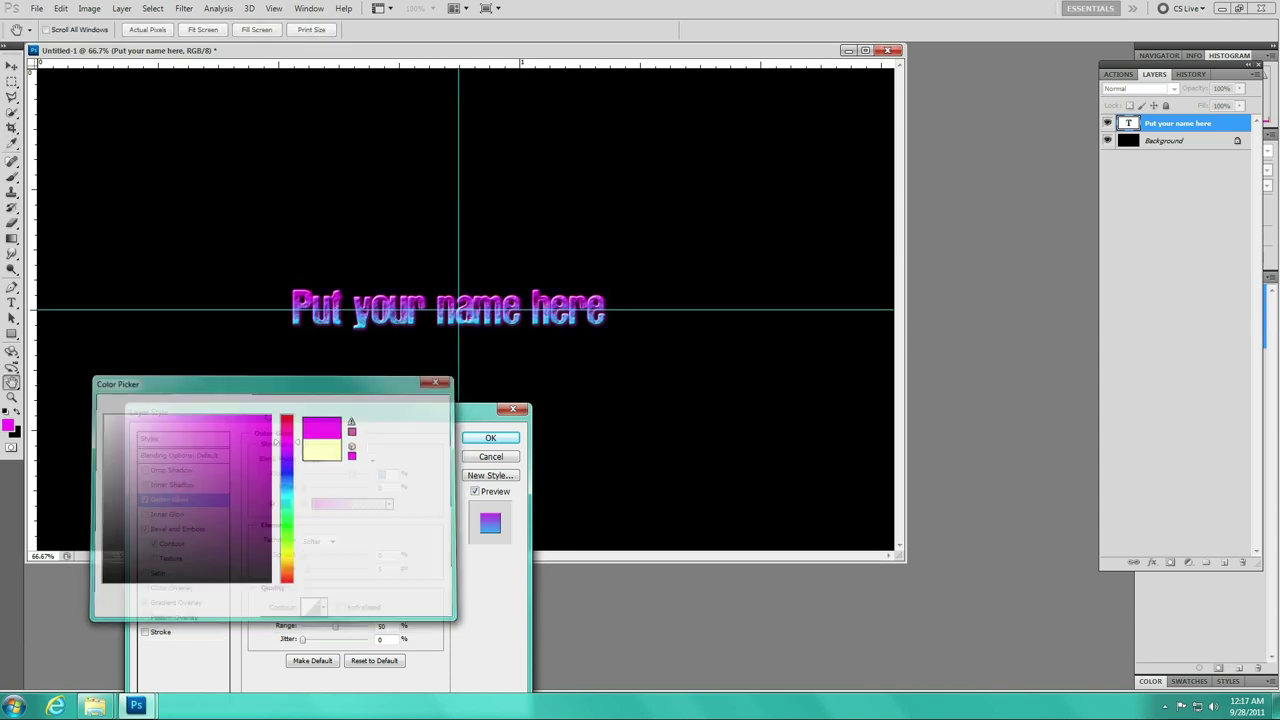
click(490, 438)
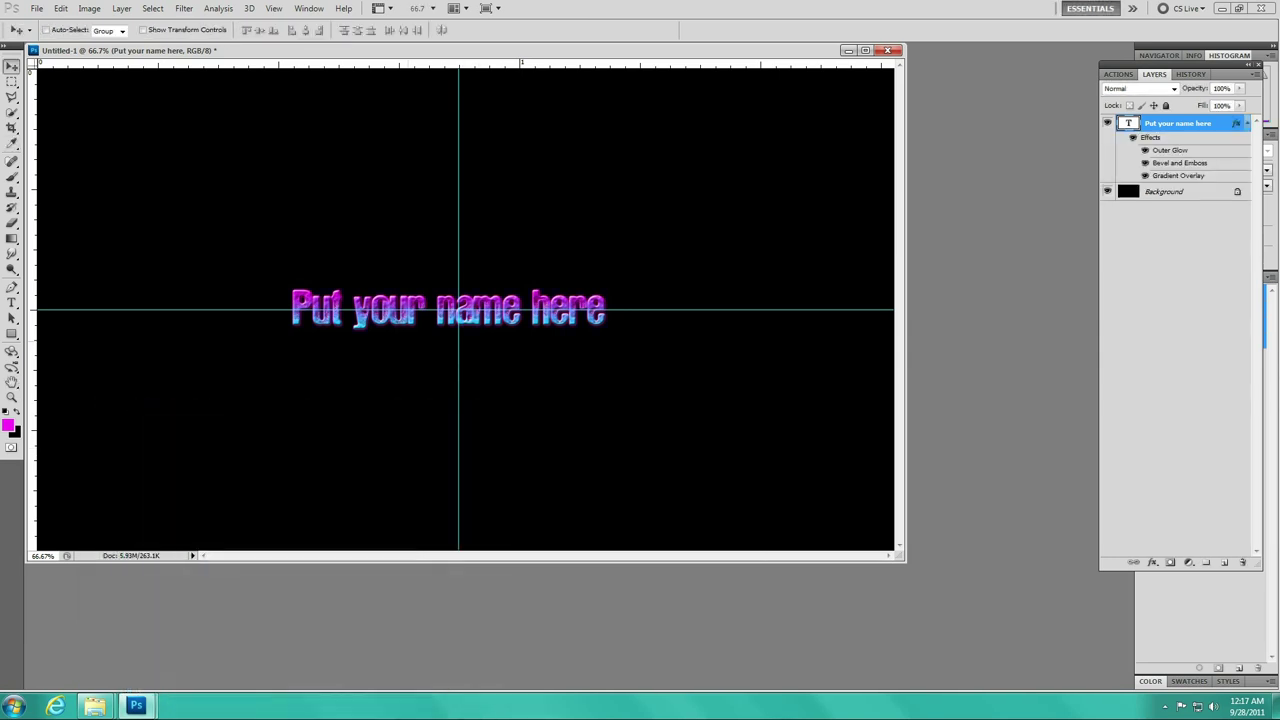
Nudge the styled text slightly right to centre it on the guides
drag(359, 320, 375, 320)
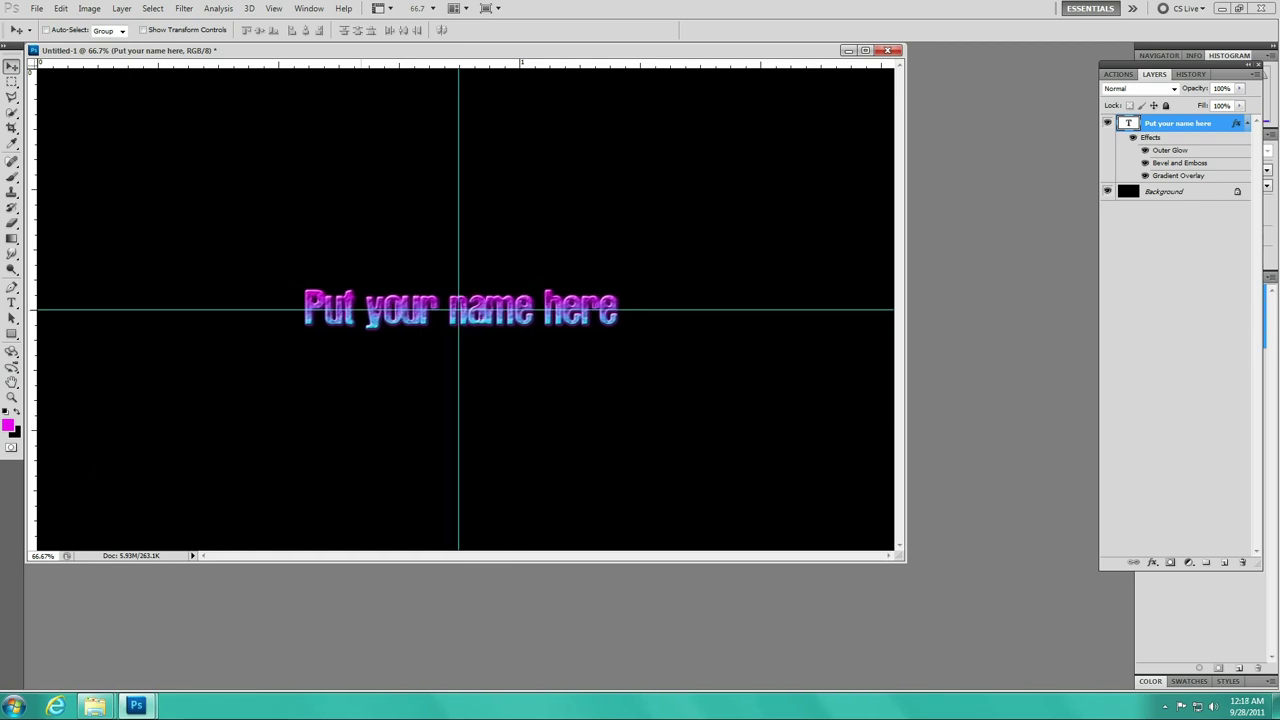
key(Left)
key(Left)
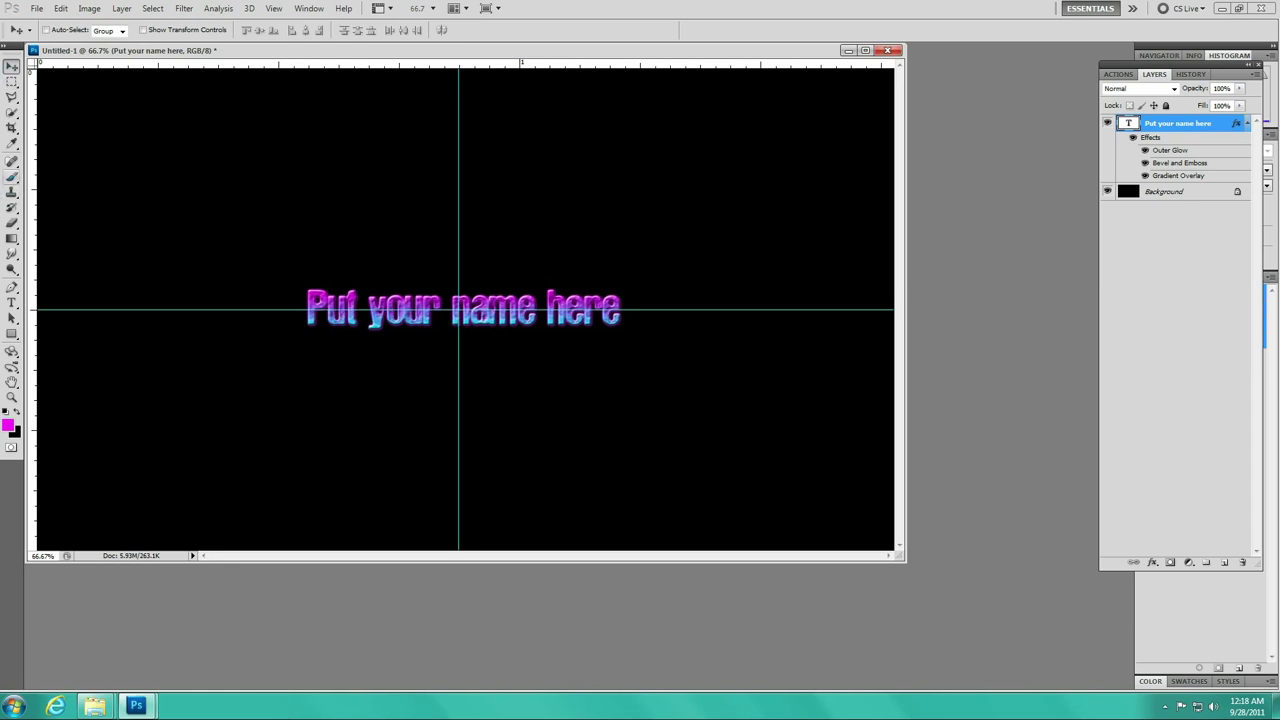
click(12, 177)
Rasterize the text layer, then stamp magenta grass strokes over 'here' on new Layer 1
click(64, 30)
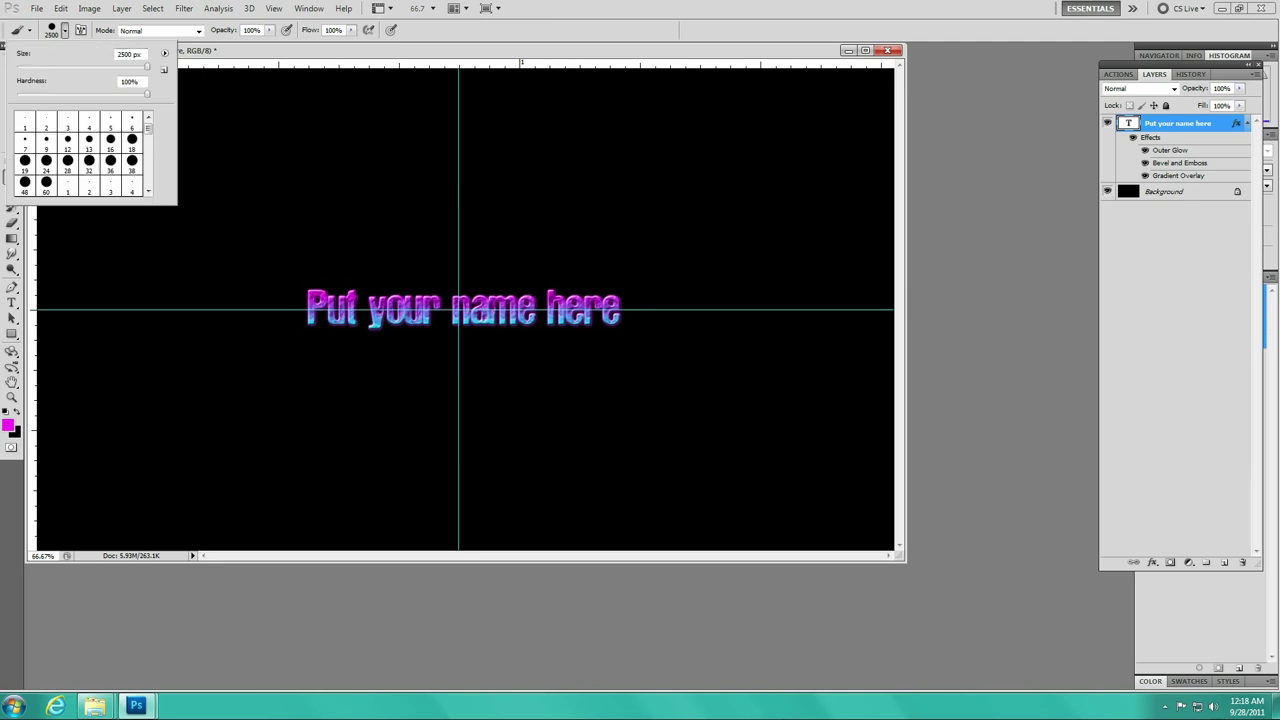
right_click(359, 173)
scroll(441, 262, down, 3)
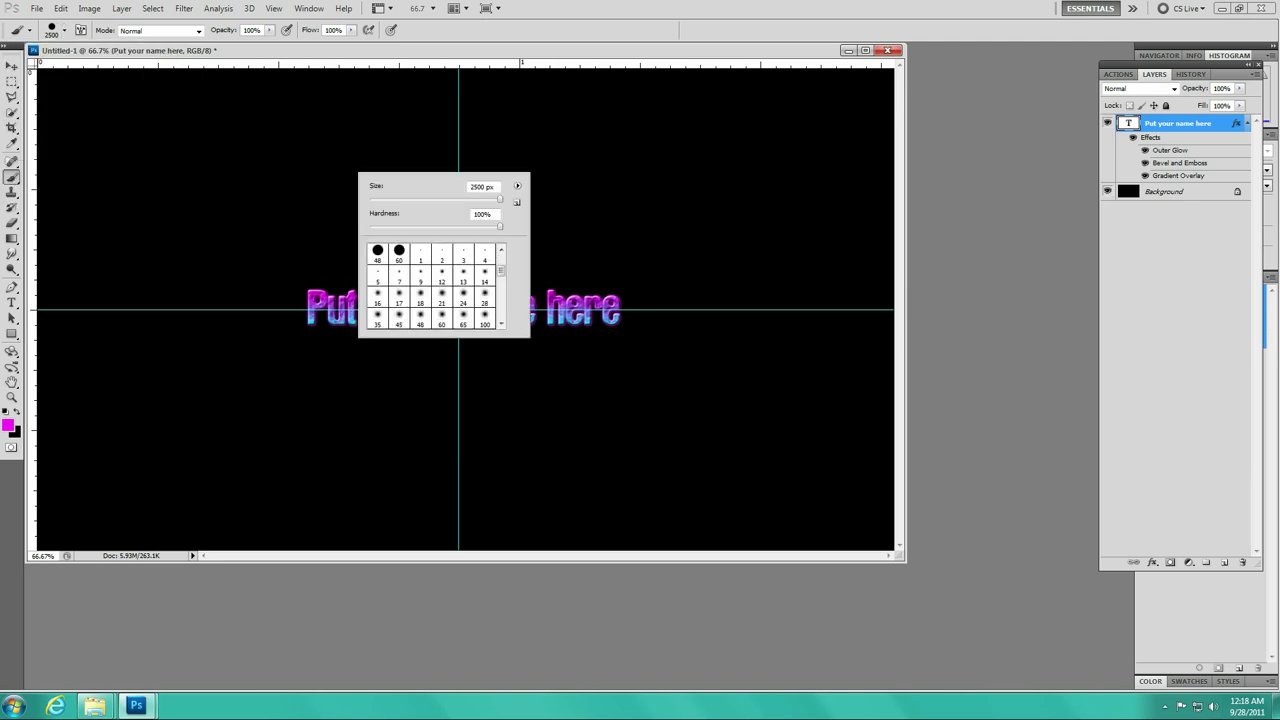
scroll(441, 262, down, 2)
click(463, 285)
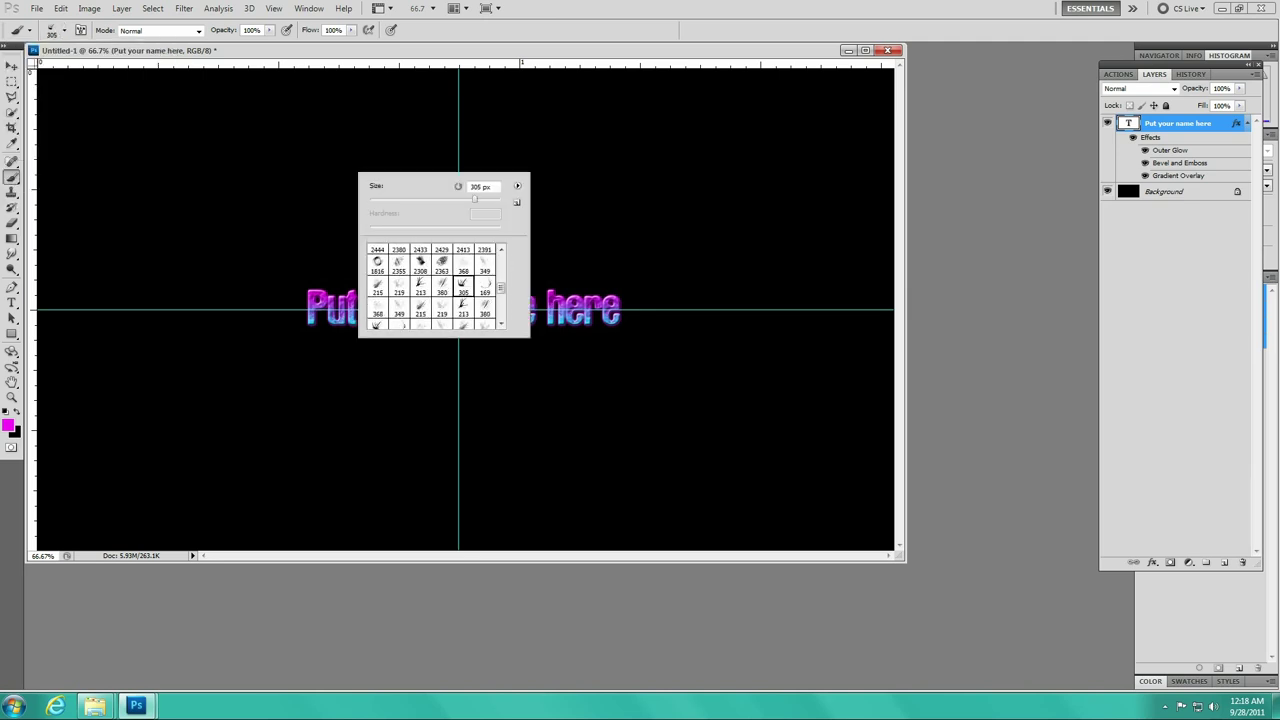
key(Return)
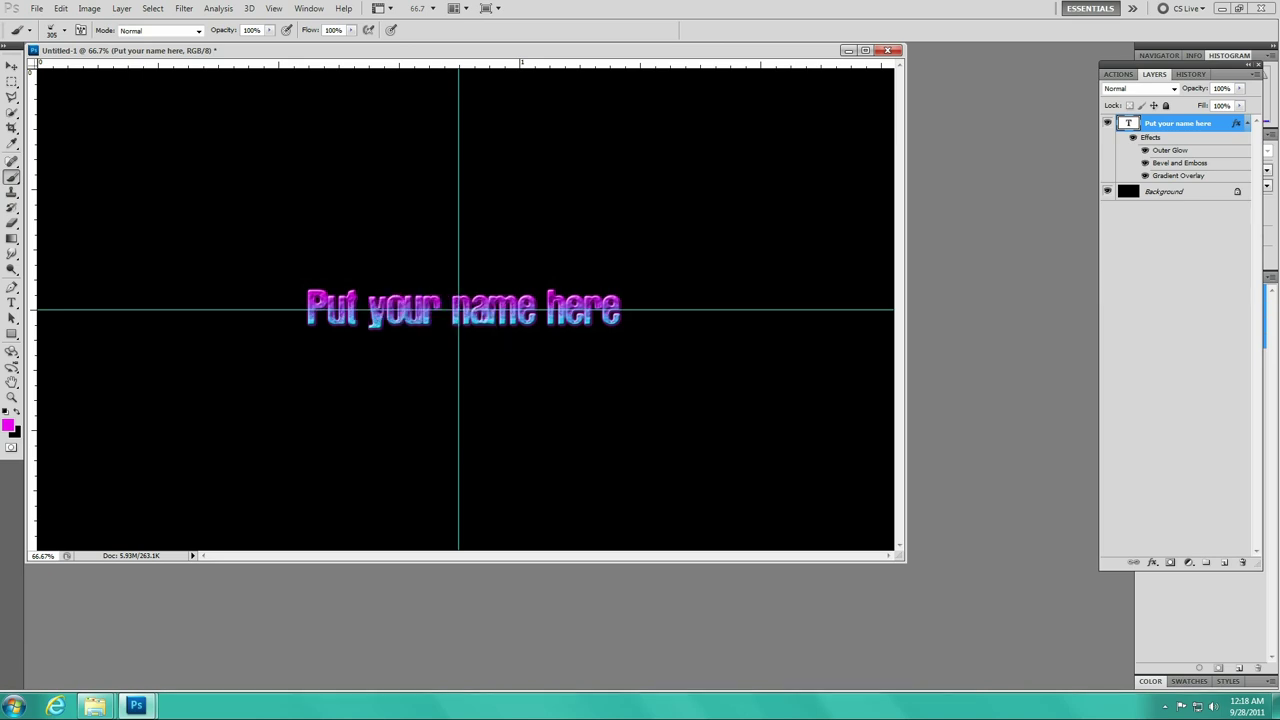
click(600, 300)
key(Return)
click(1224, 562)
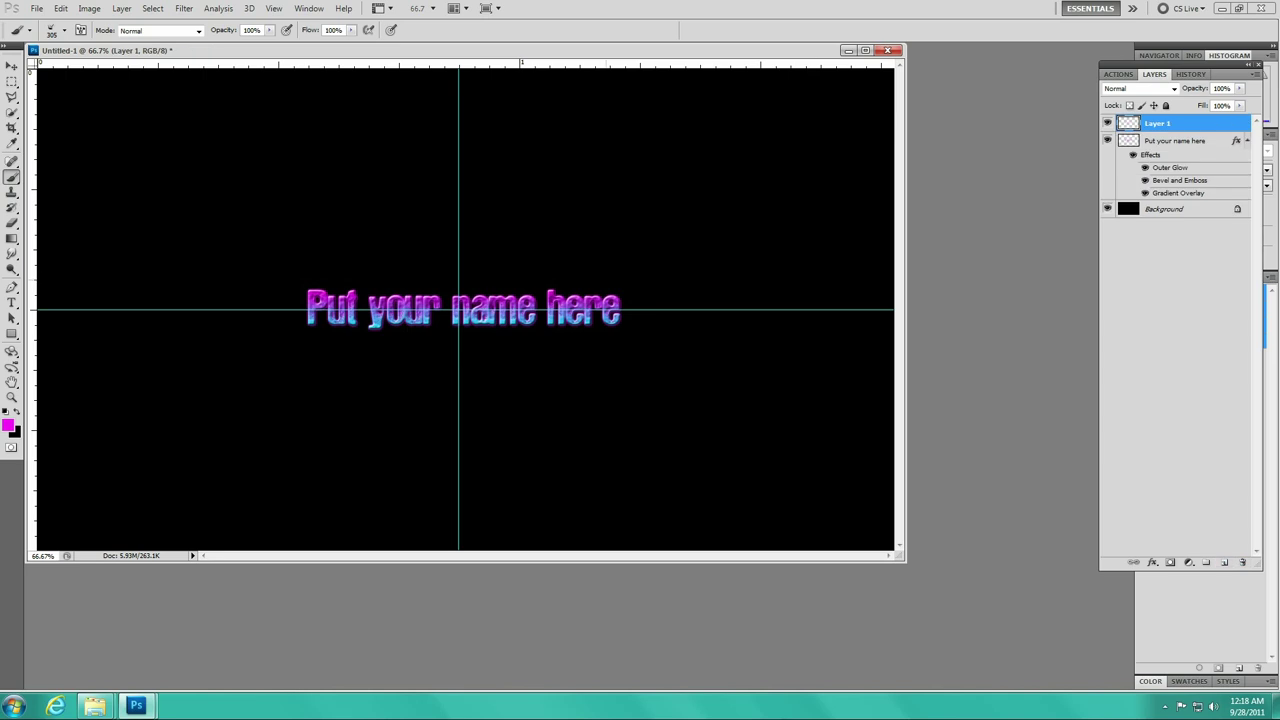
click(595, 315)
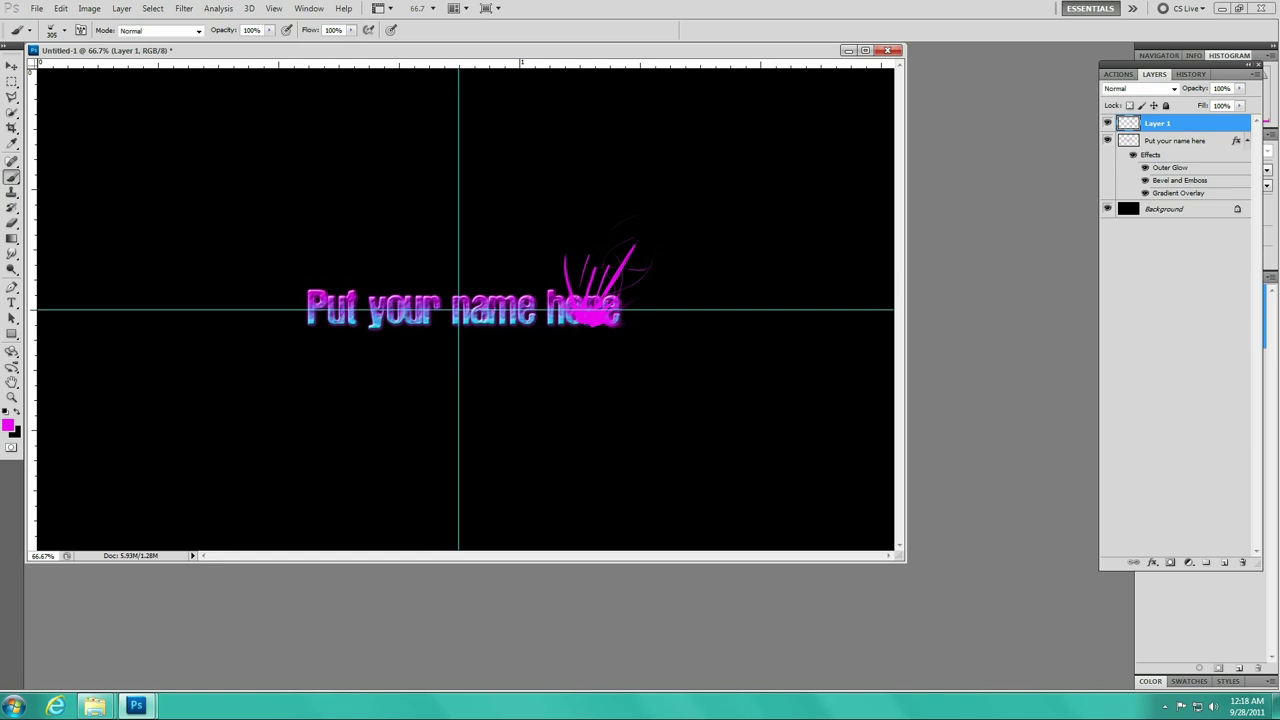
Add Layer 2 and browse the 213 px and 305 px brush presets
click(1224, 562)
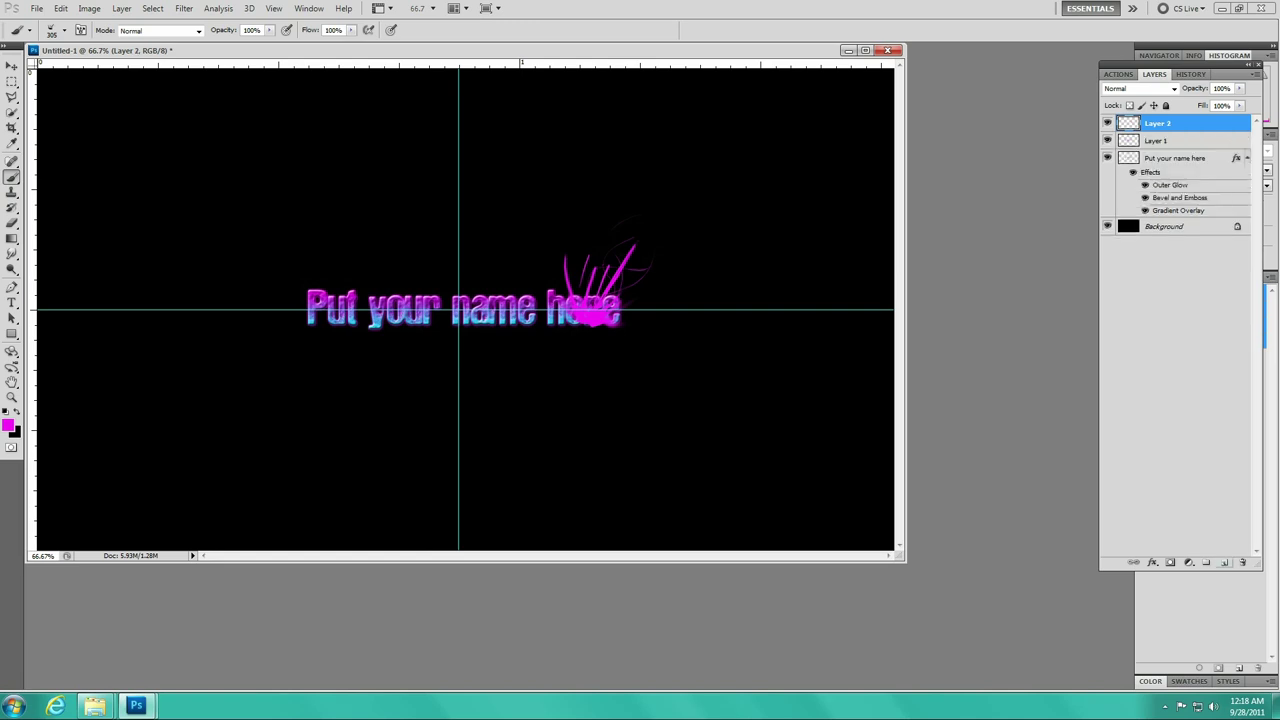
right_click(244, 134)
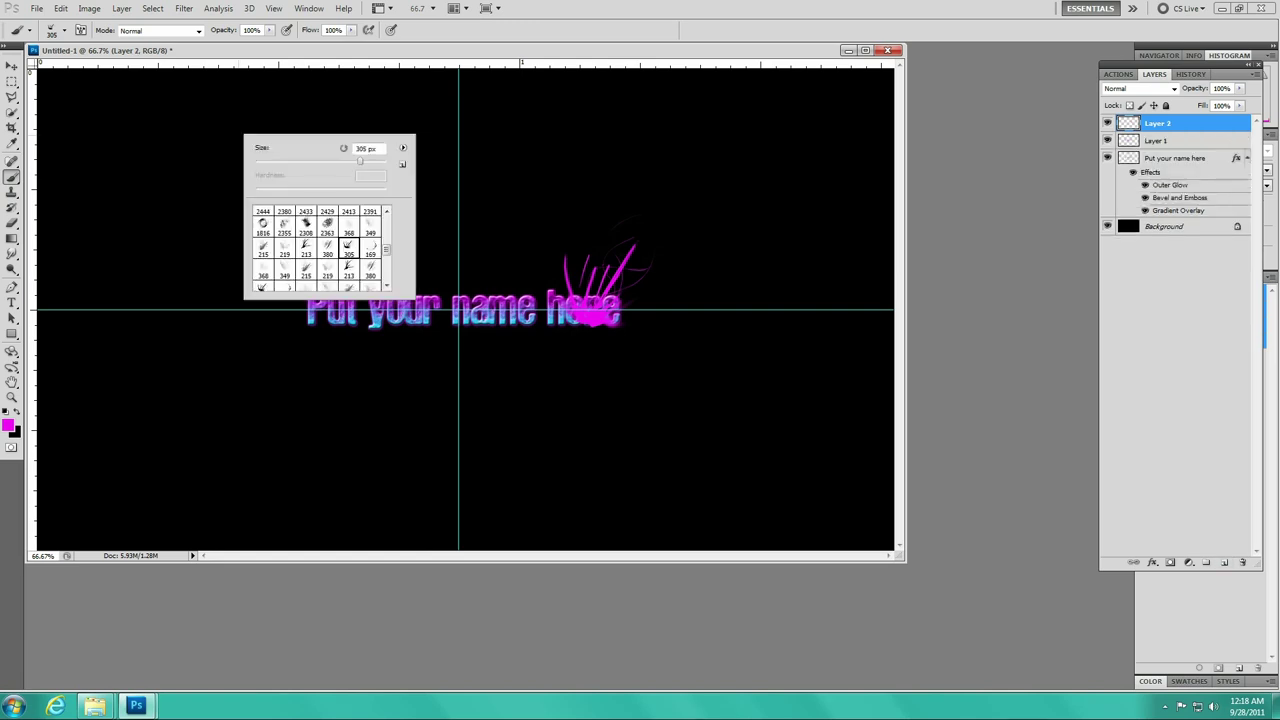
scroll(318, 249, down, 1)
click(349, 248)
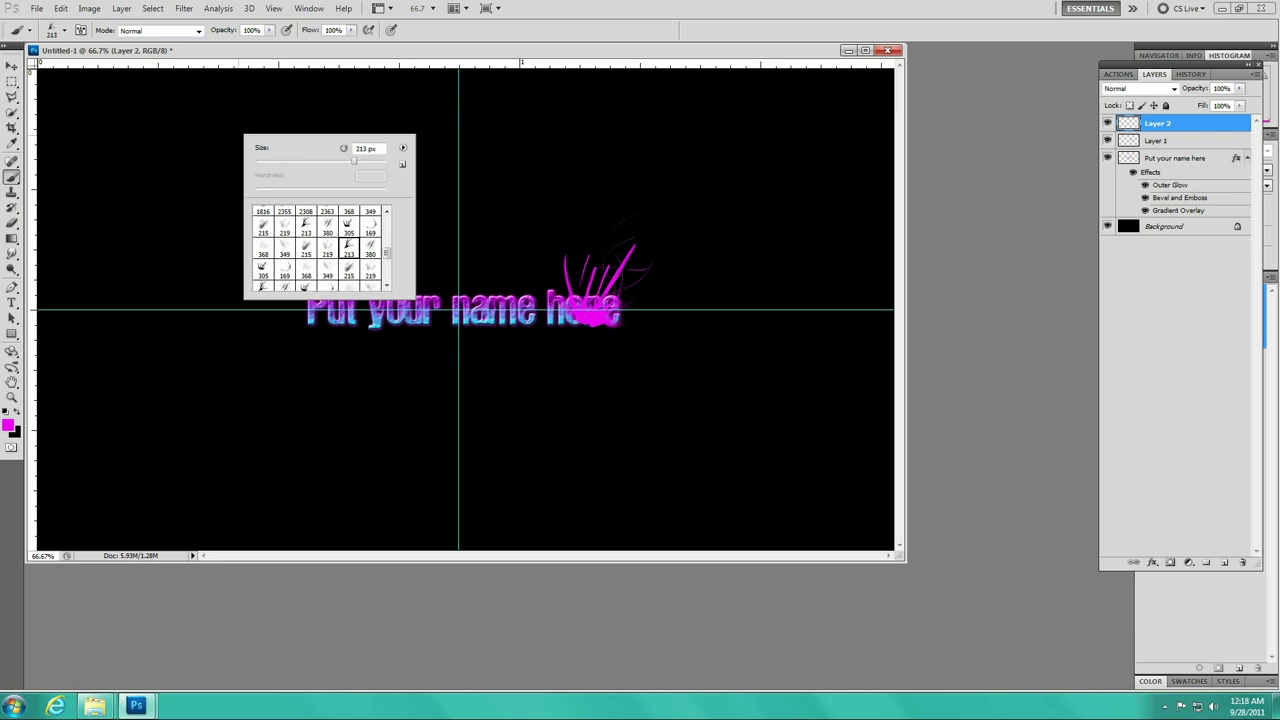
click(306, 227)
click(262, 268)
scroll(262, 268, down, 1)
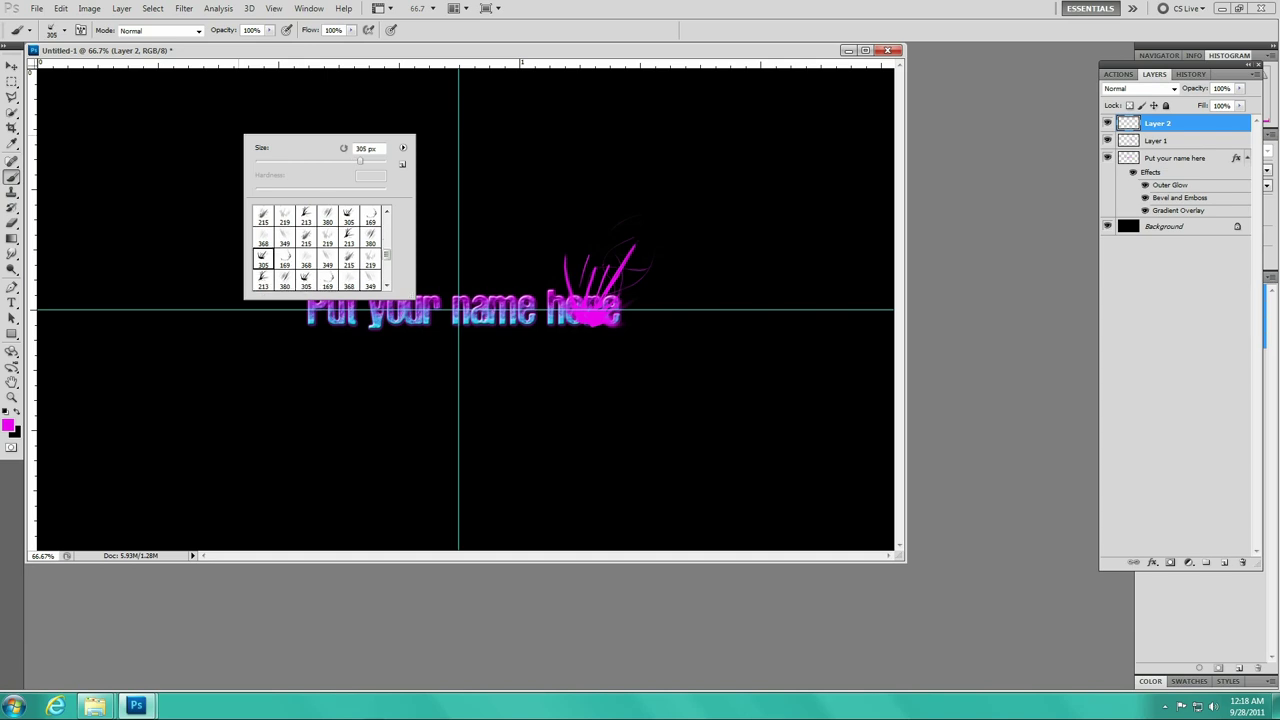
scroll(318, 248, down, 1)
click(262, 258)
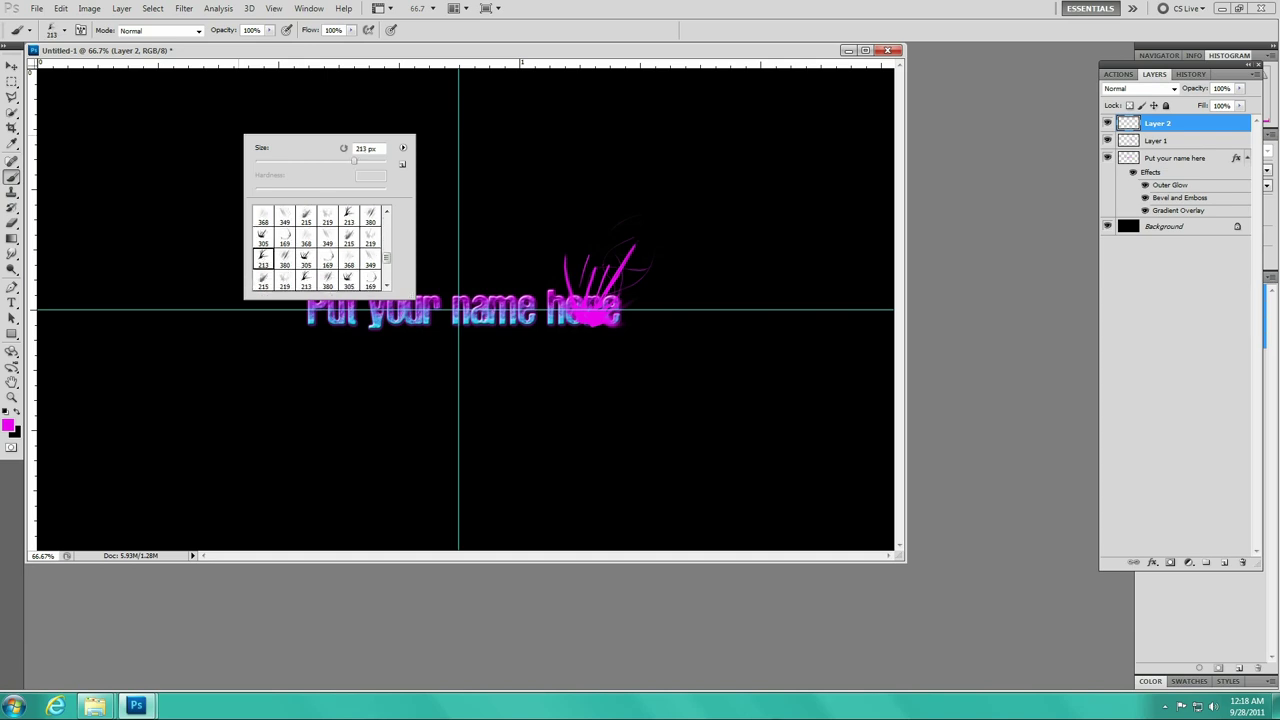
scroll(318, 248, down, 1)
click(305, 258)
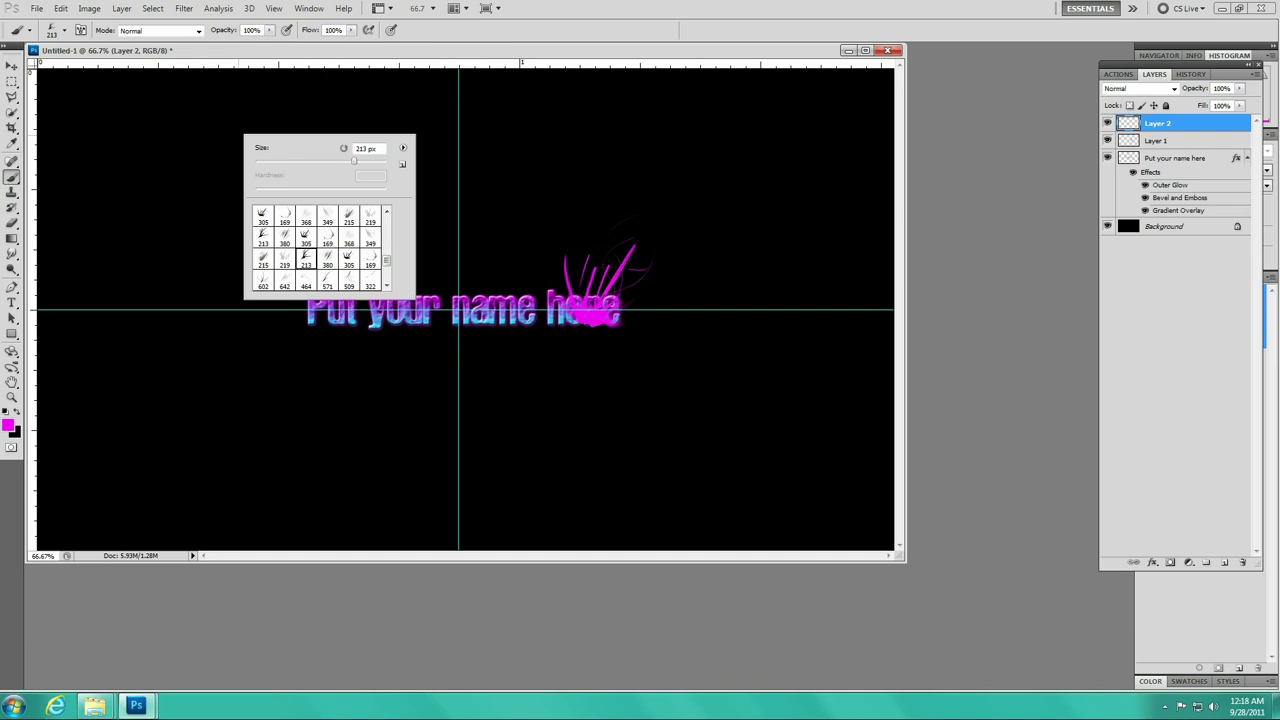
Stamp a large magenta swirl across the text with the 602 px brush
scroll(318, 248, down, 1)
scroll(318, 248, down, 1)
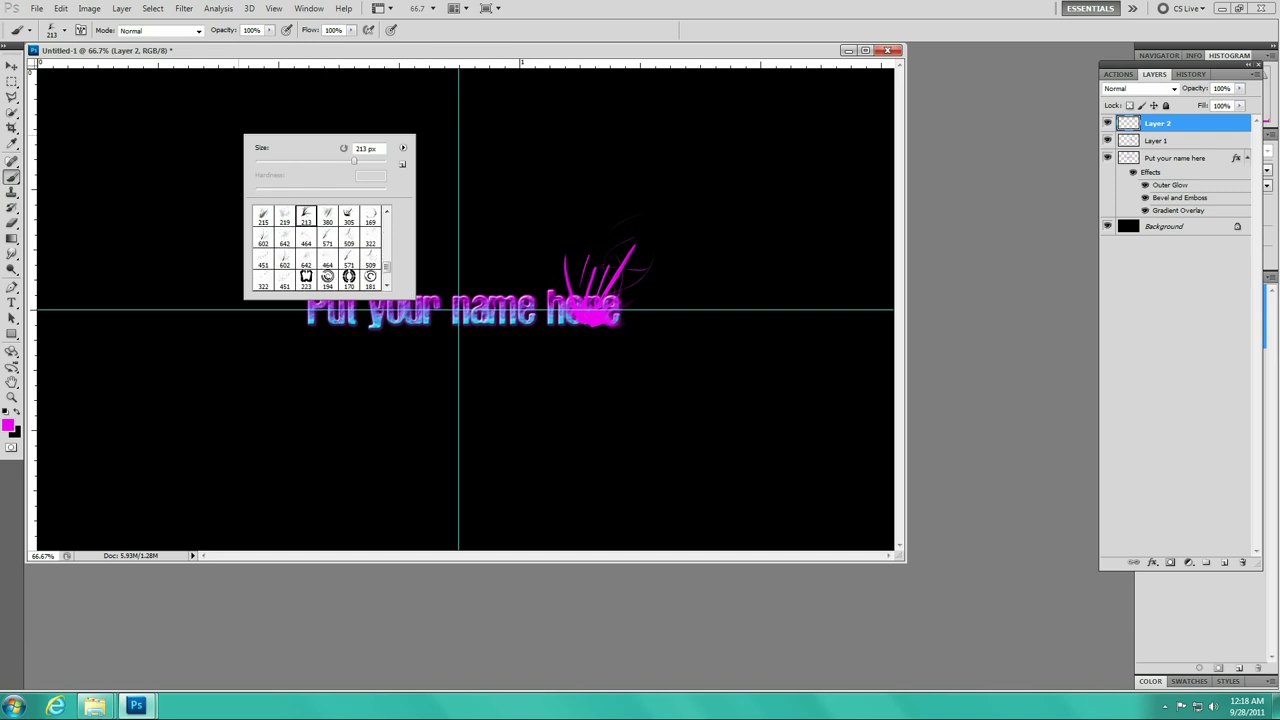
scroll(318, 248, down, 1)
click(284, 248)
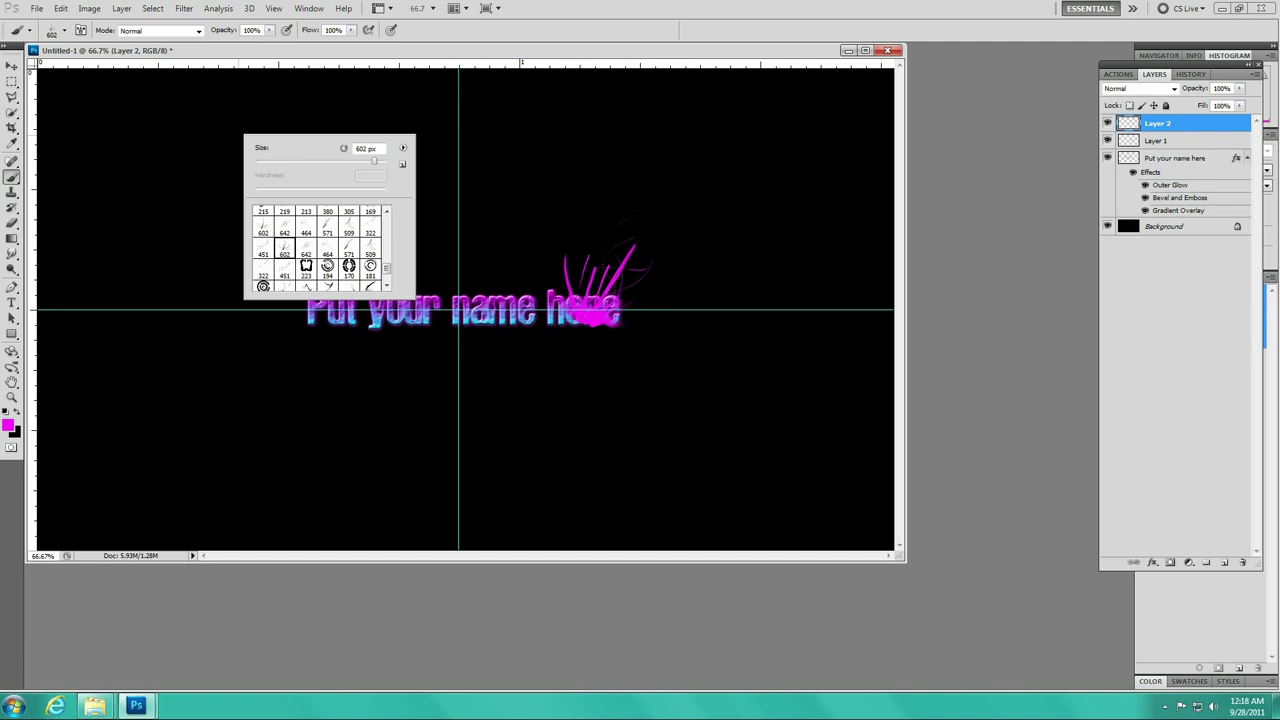
click(478, 232)
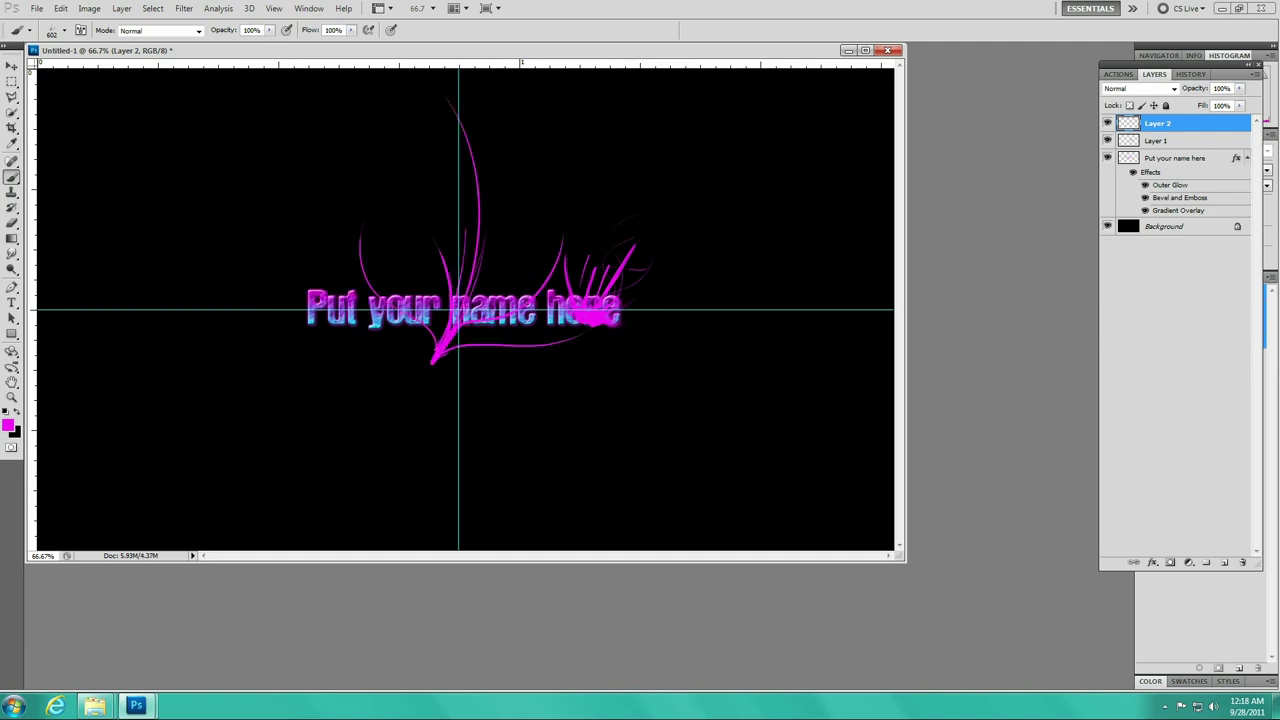
click(61, 8)
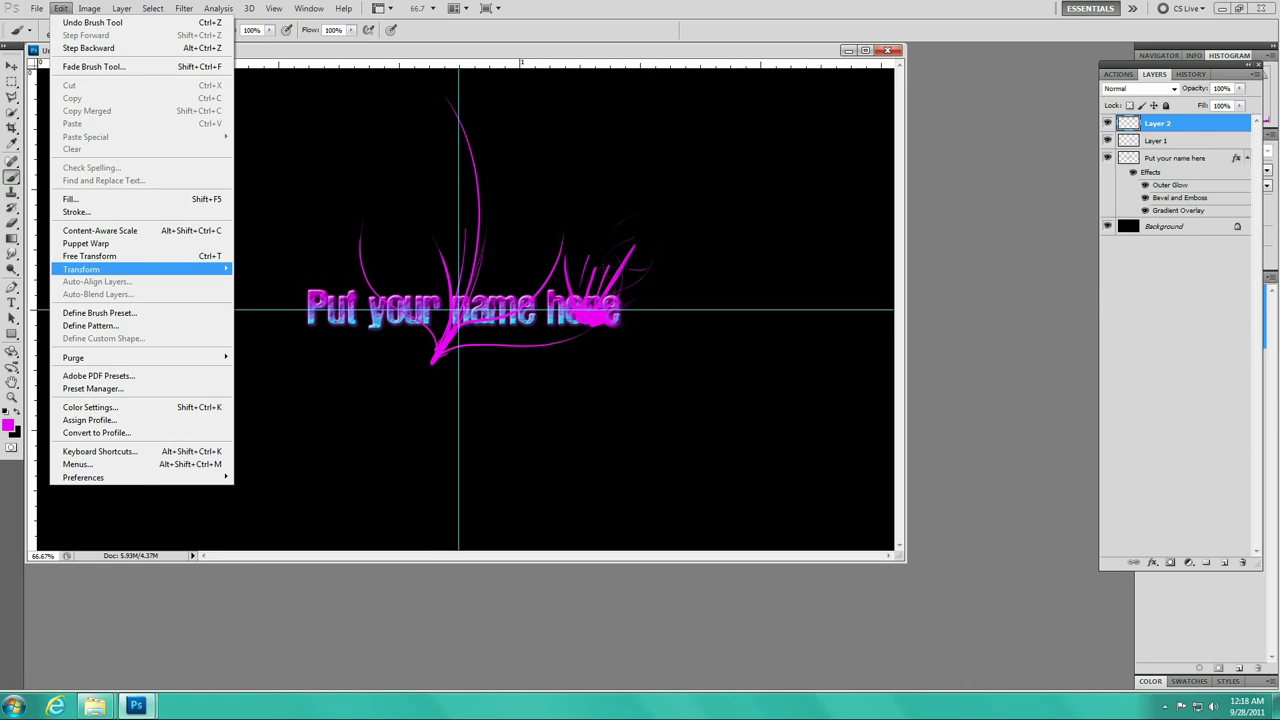
Scale the Layer 2 swirl to about 72%×63%, rotate it ~23°, and place it over 'Put your'
click(90, 256)
mouse_move(592, 97)
mouse_down()
mouse_move(549, 163)
mouse_move(552, 215)
mouse_up()
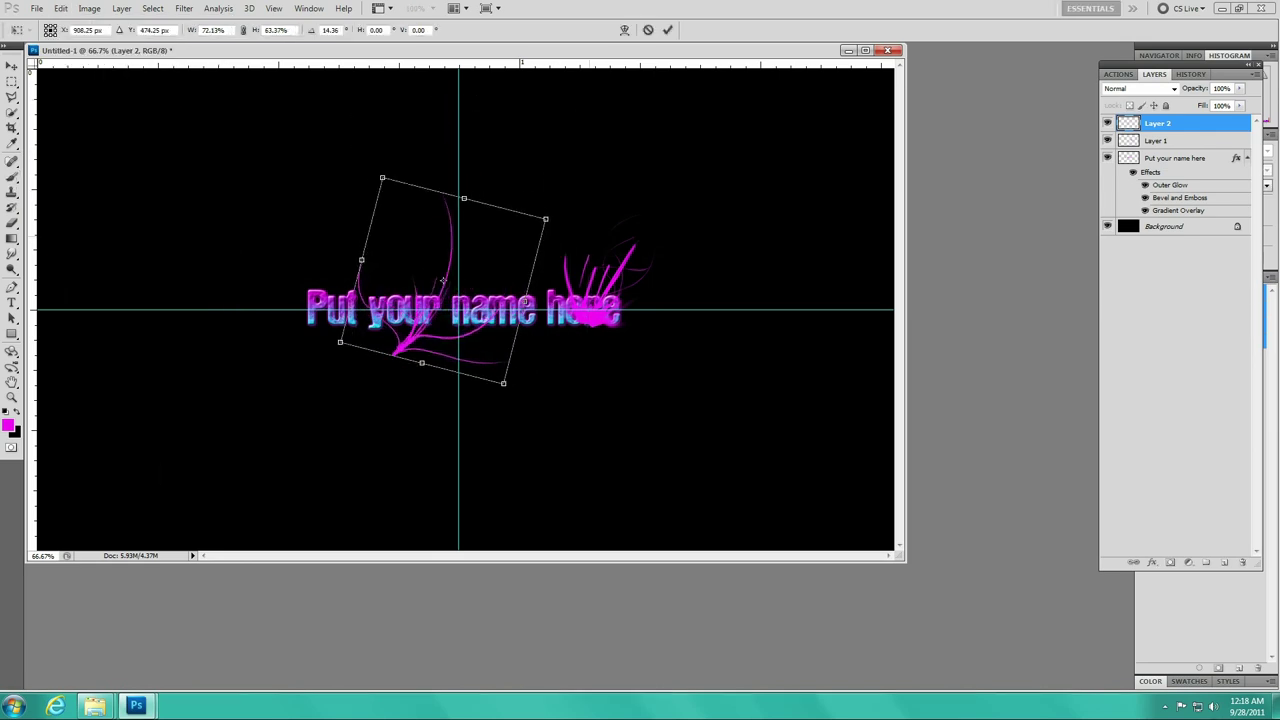
mouse_move(441, 281)
mouse_down()
mouse_move(478, 255)
mouse_move(389, 248)
mouse_move(415, 258)
mouse_move(404, 257)
mouse_up()
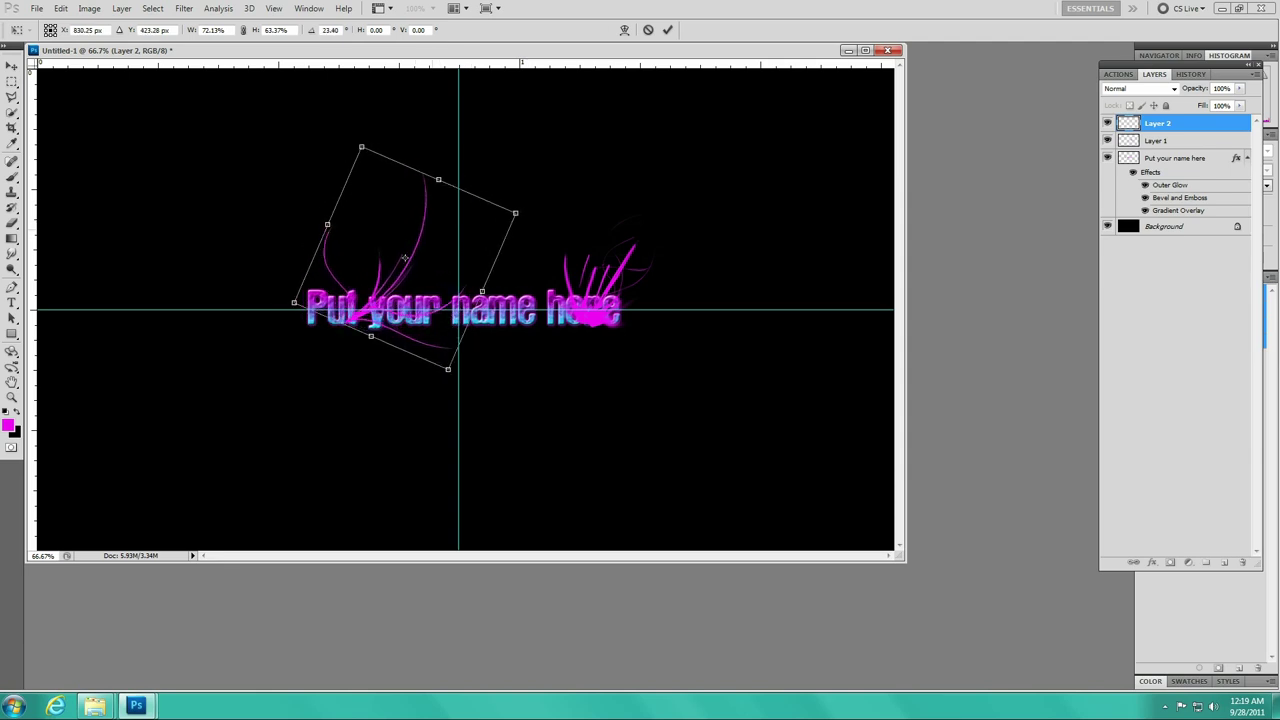
click(12, 66)
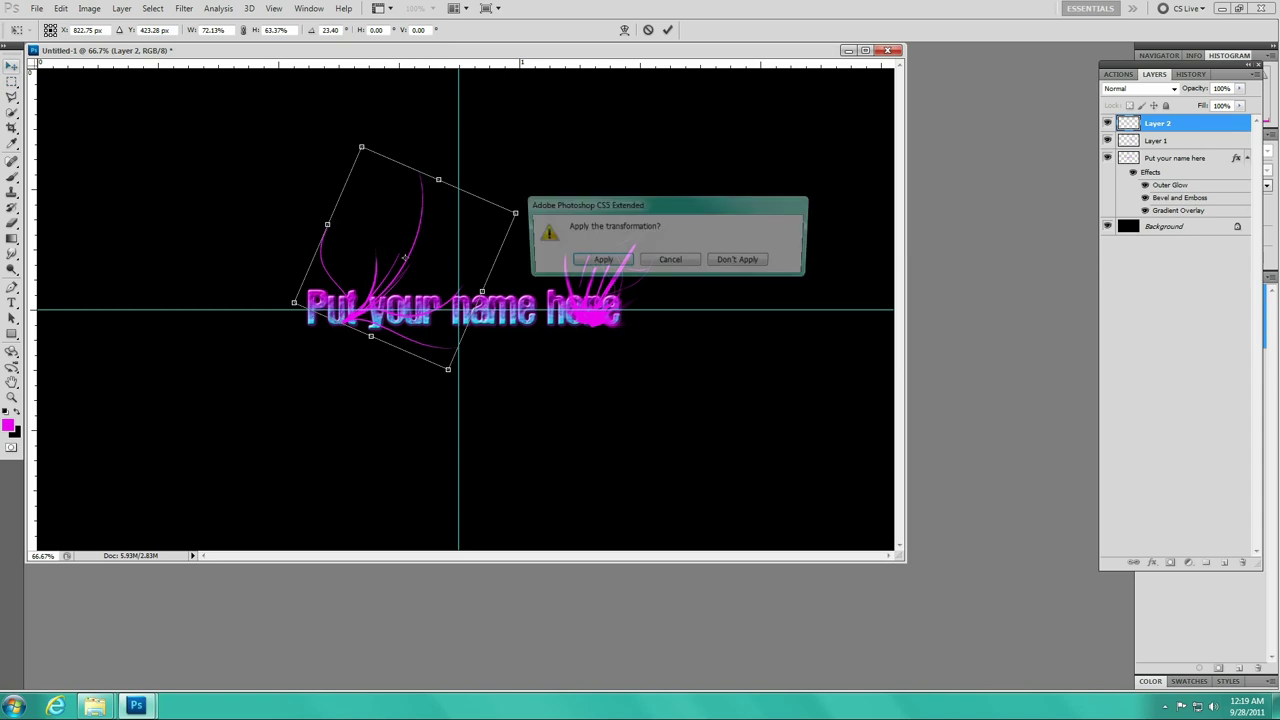
key(Return)
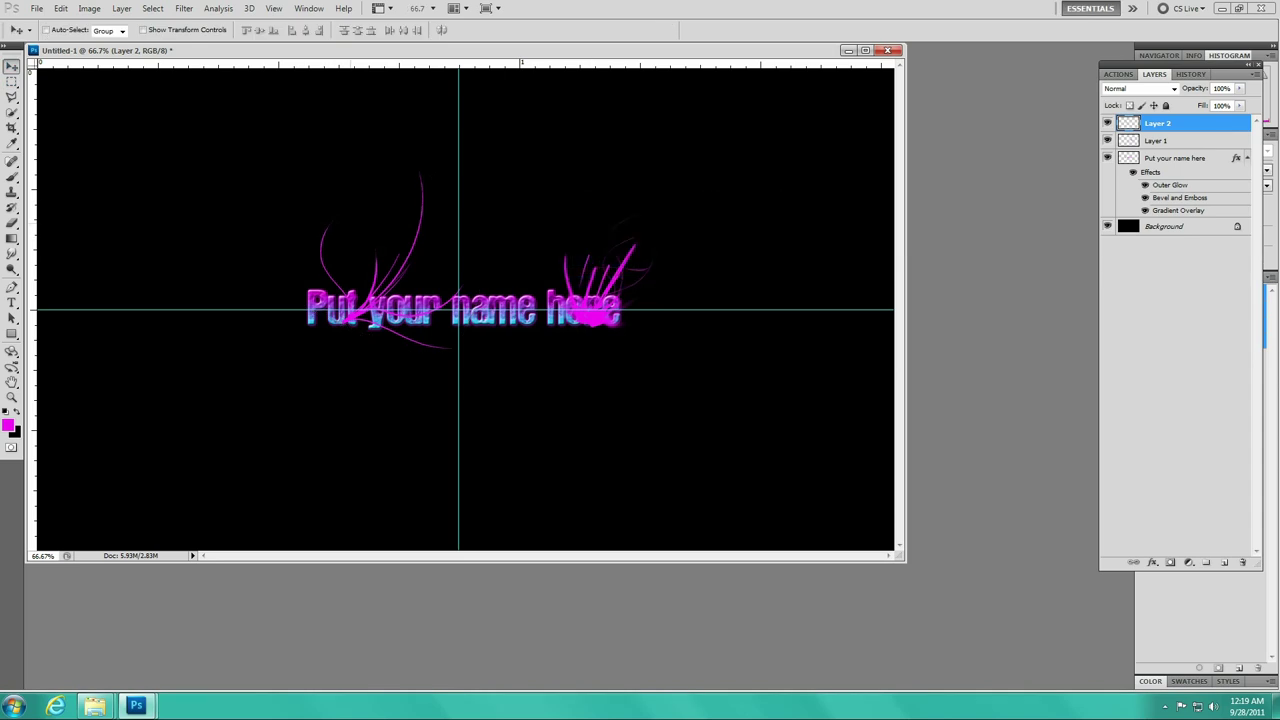
Stamp a small magenta spray left of the text with the 213 px grass brush
key(b)
right_click(230, 197)
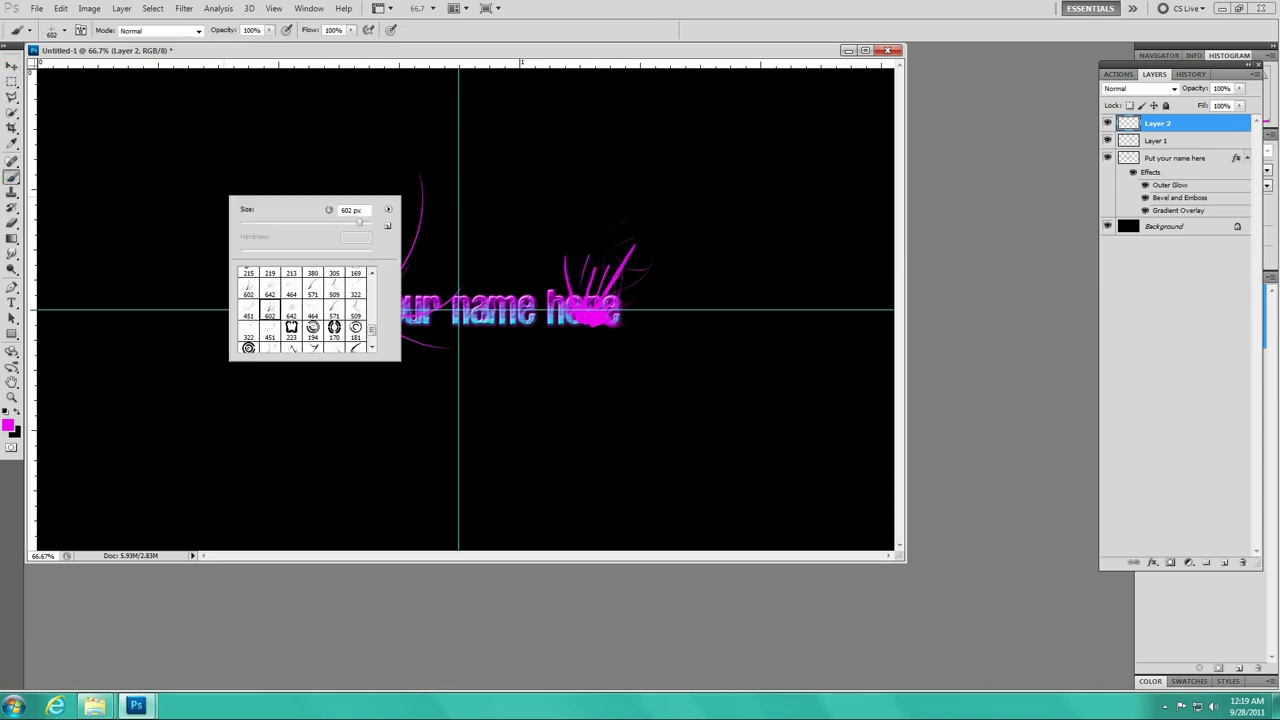
click(248, 287)
scroll(300, 310, up, 1)
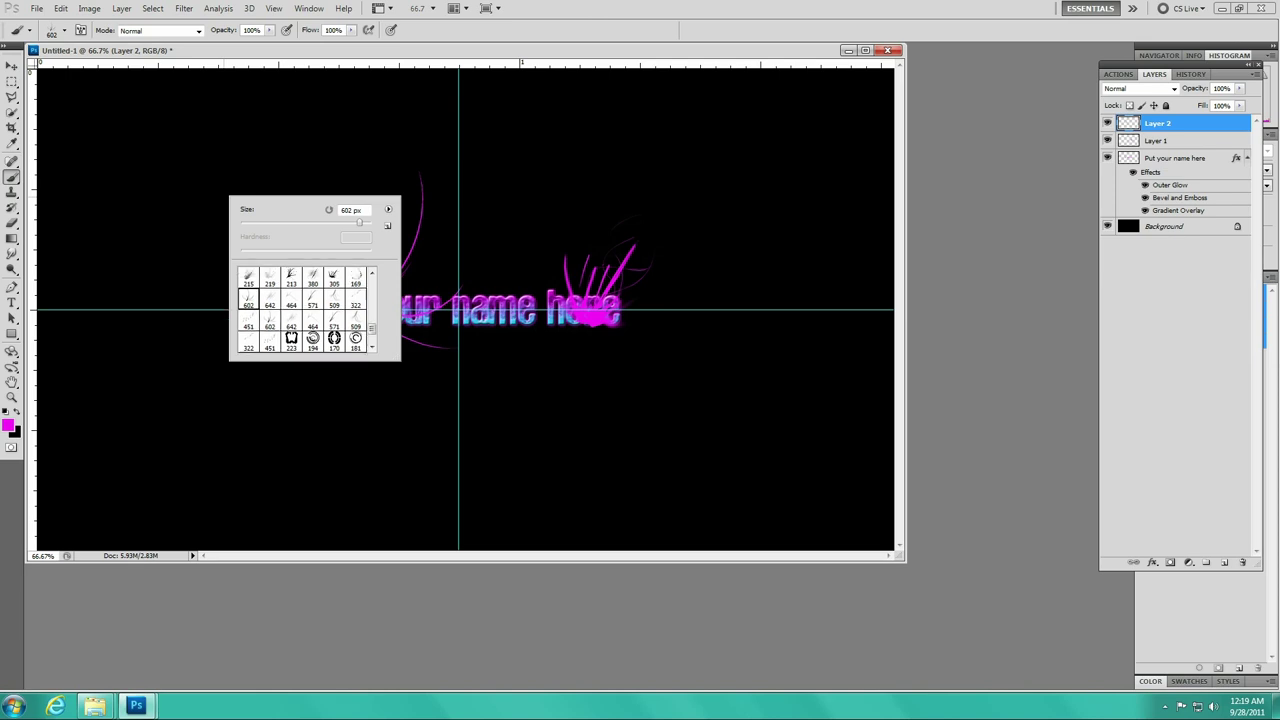
click(291, 277)
scroll(305, 310, up, 1)
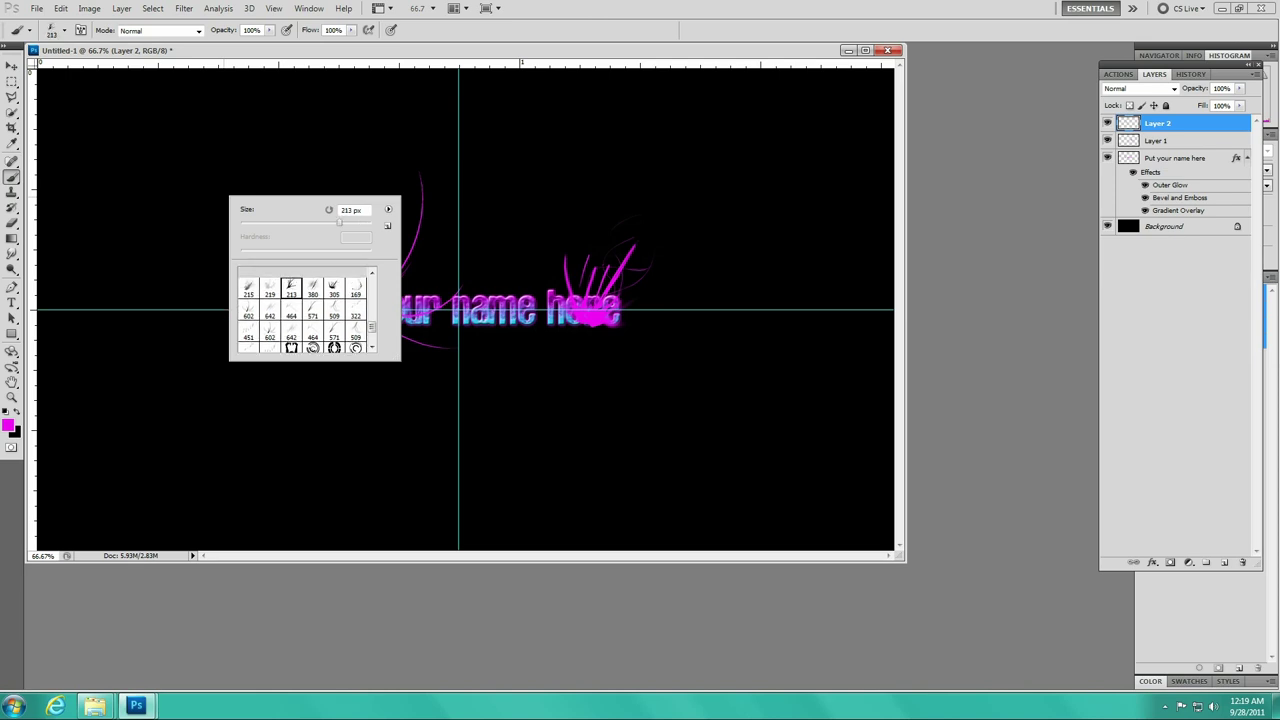
scroll(305, 310, up, 1)
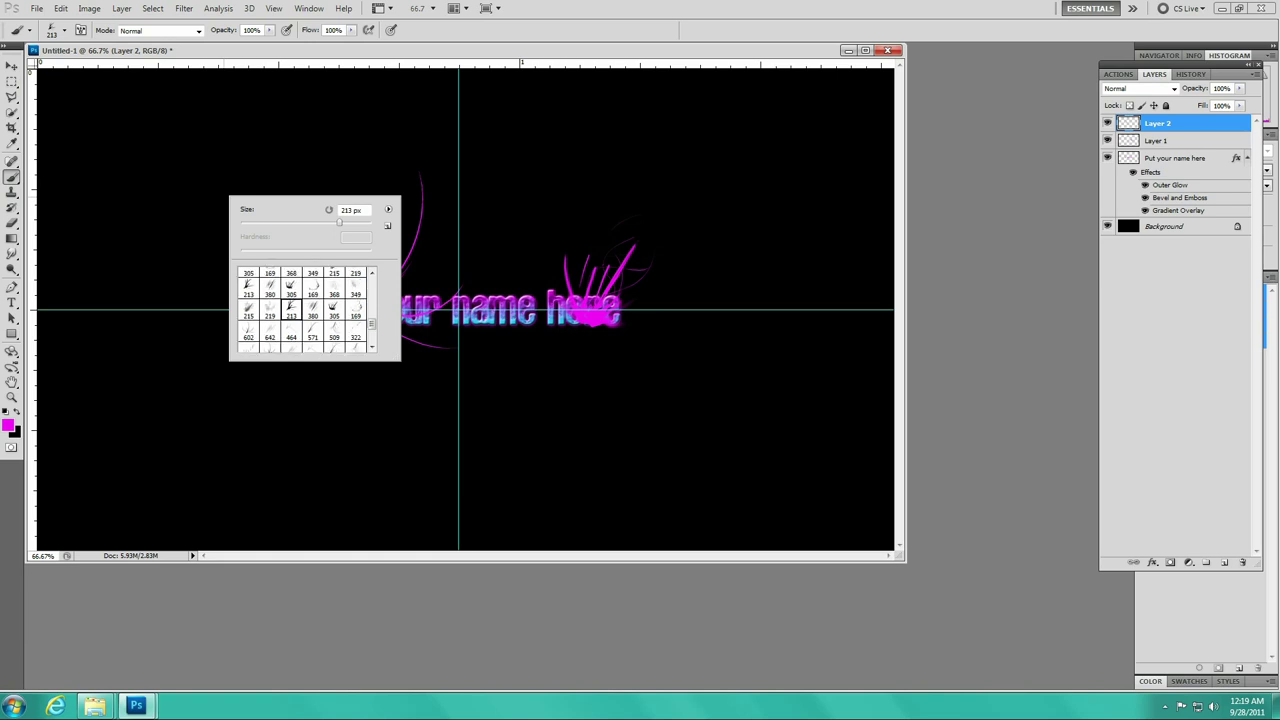
scroll(305, 310, up, 1)
click(334, 277)
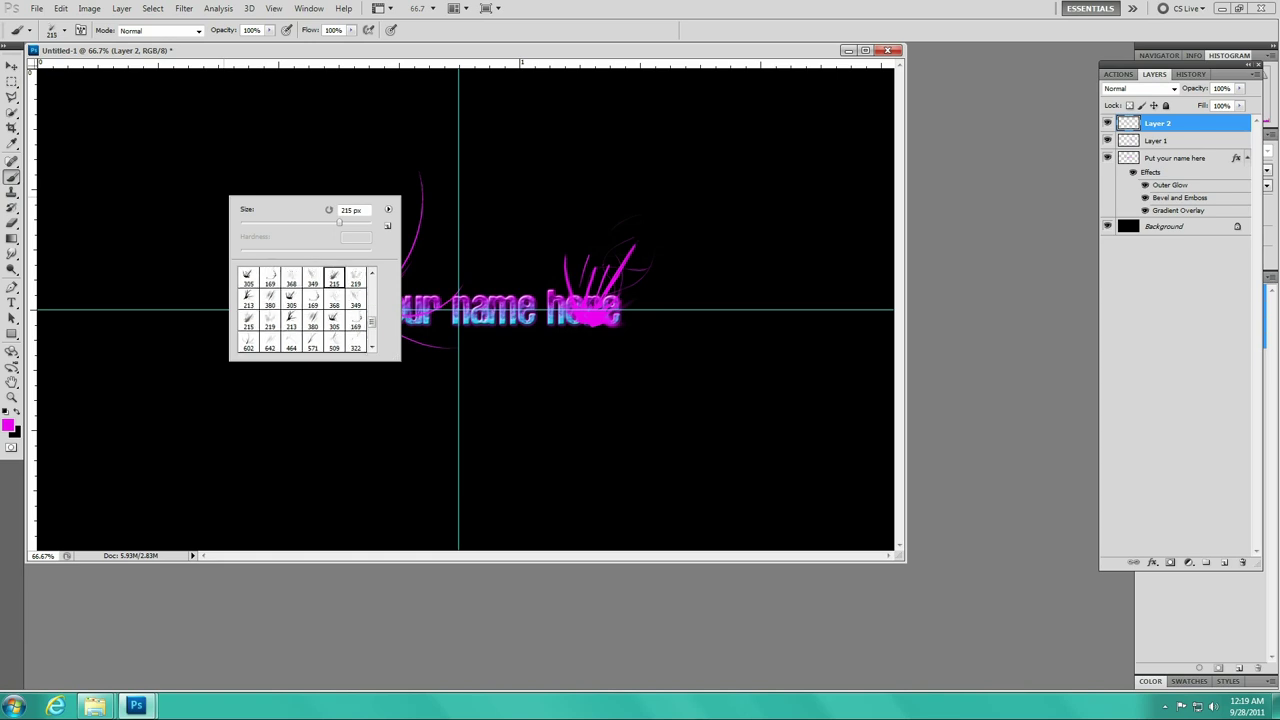
scroll(305, 310, up, 1)
click(248, 287)
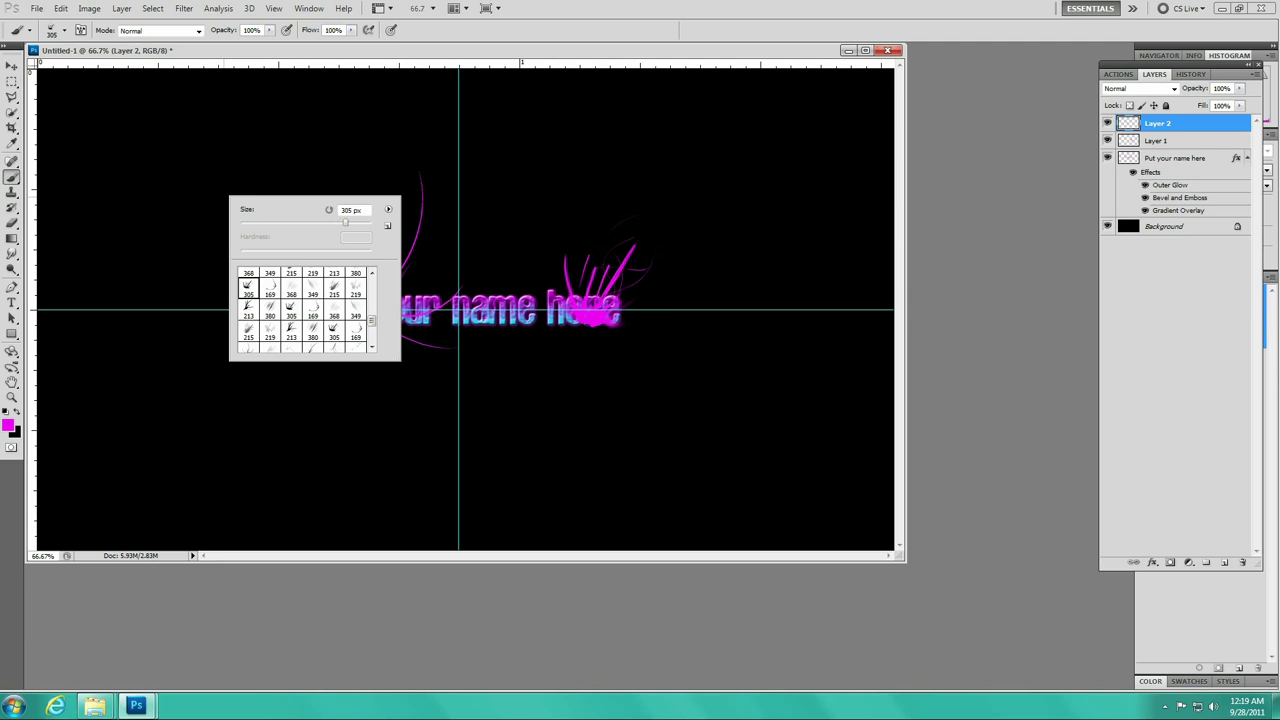
scroll(305, 310, up, 1)
click(291, 288)
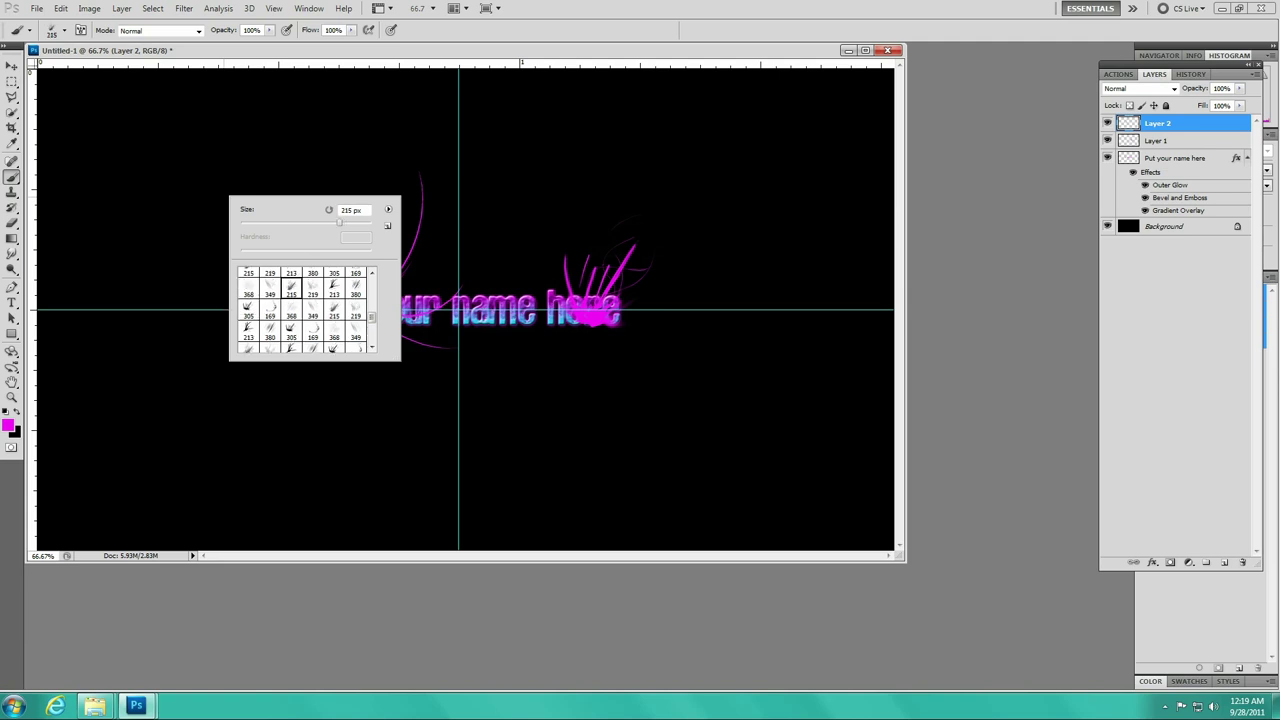
click(334, 288)
click(205, 338)
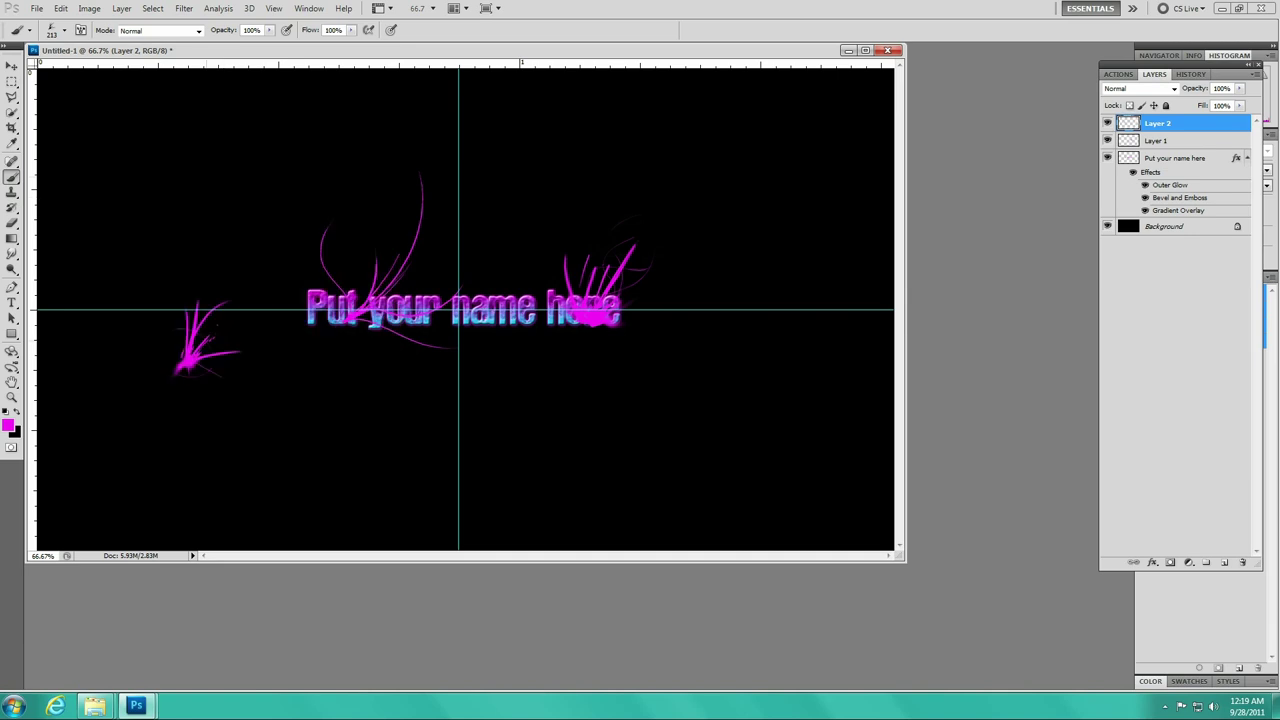
Try rotating the Layer 2 strokes with Free Transform, undo the rotation, and commit
click(61, 8)
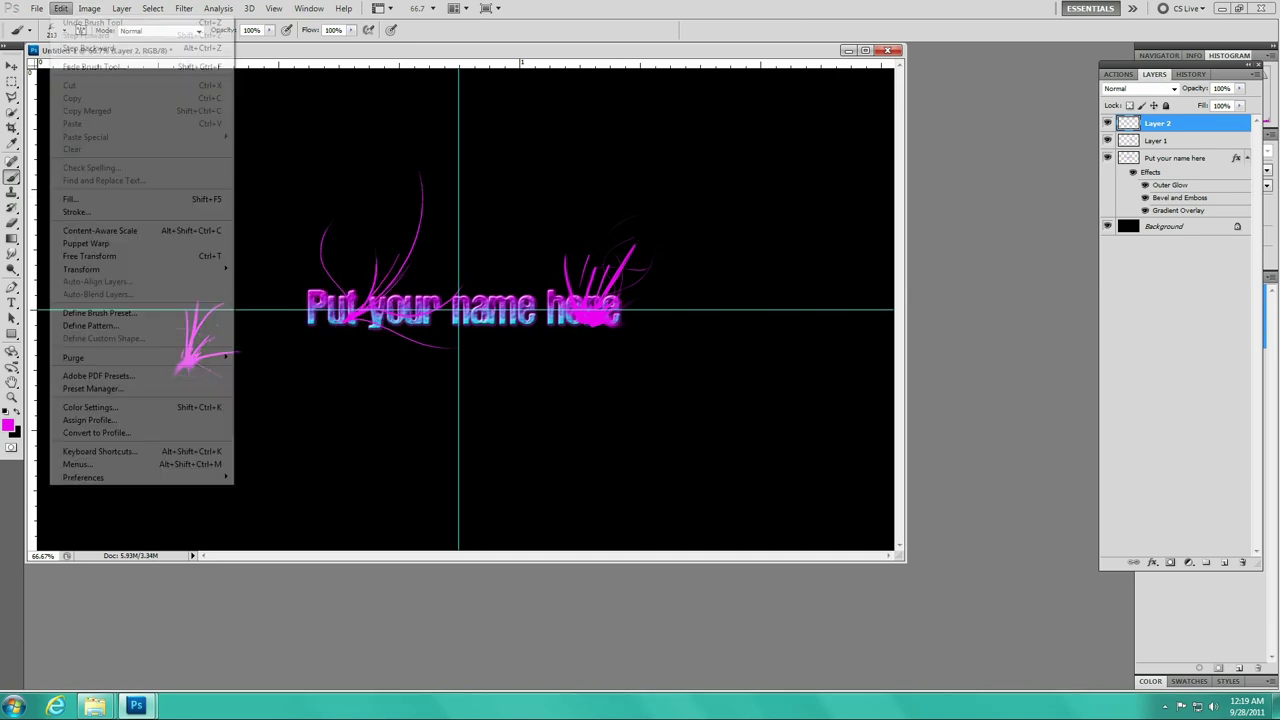
click(90, 256)
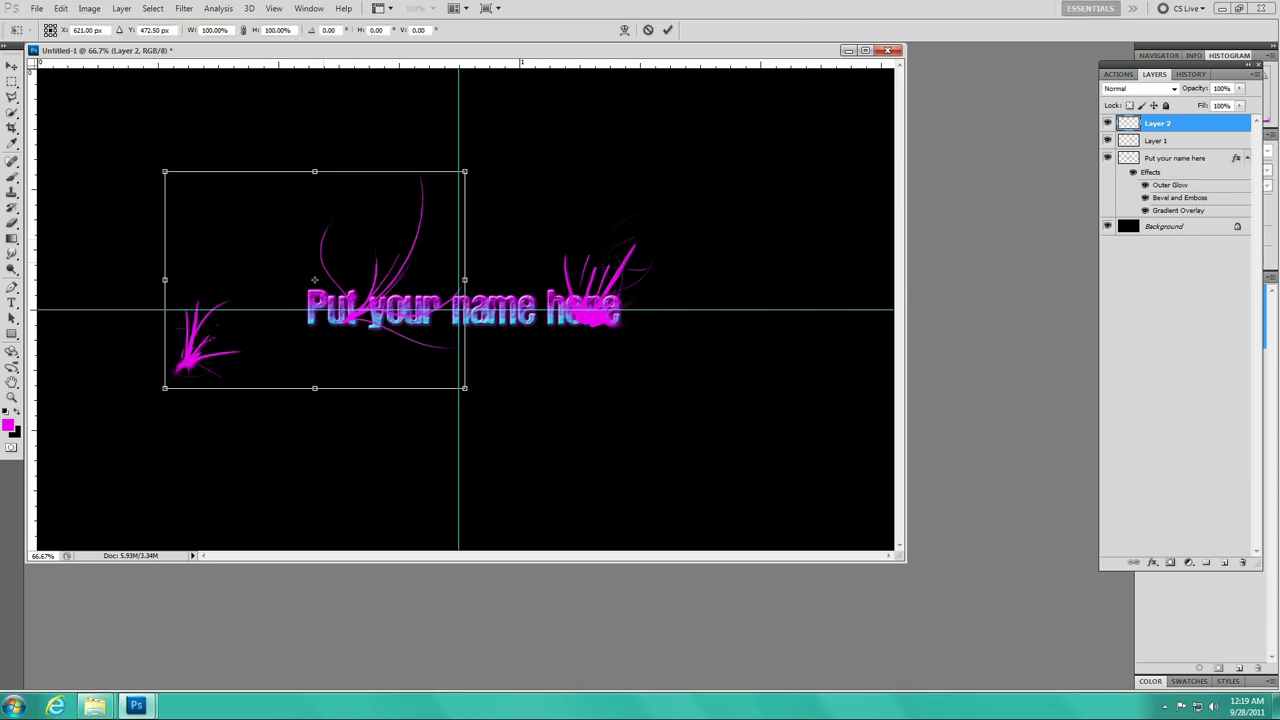
drag(150, 400, 494, 373)
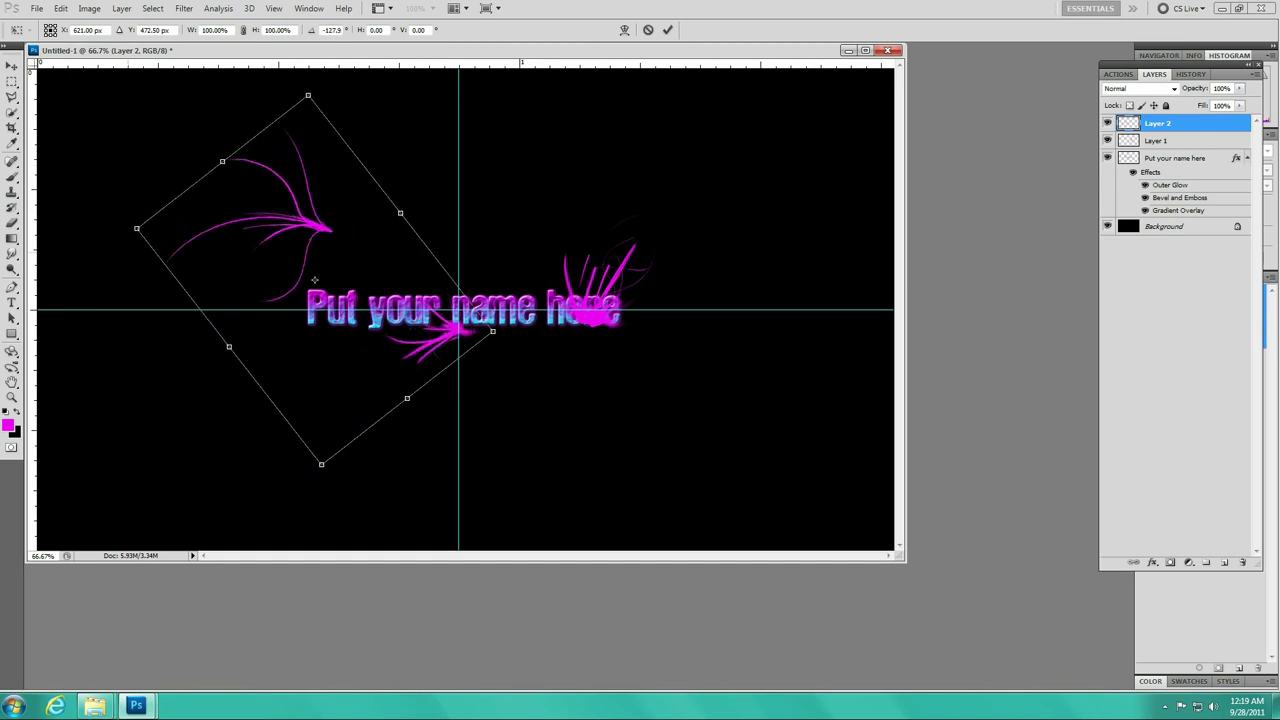
click(61, 8)
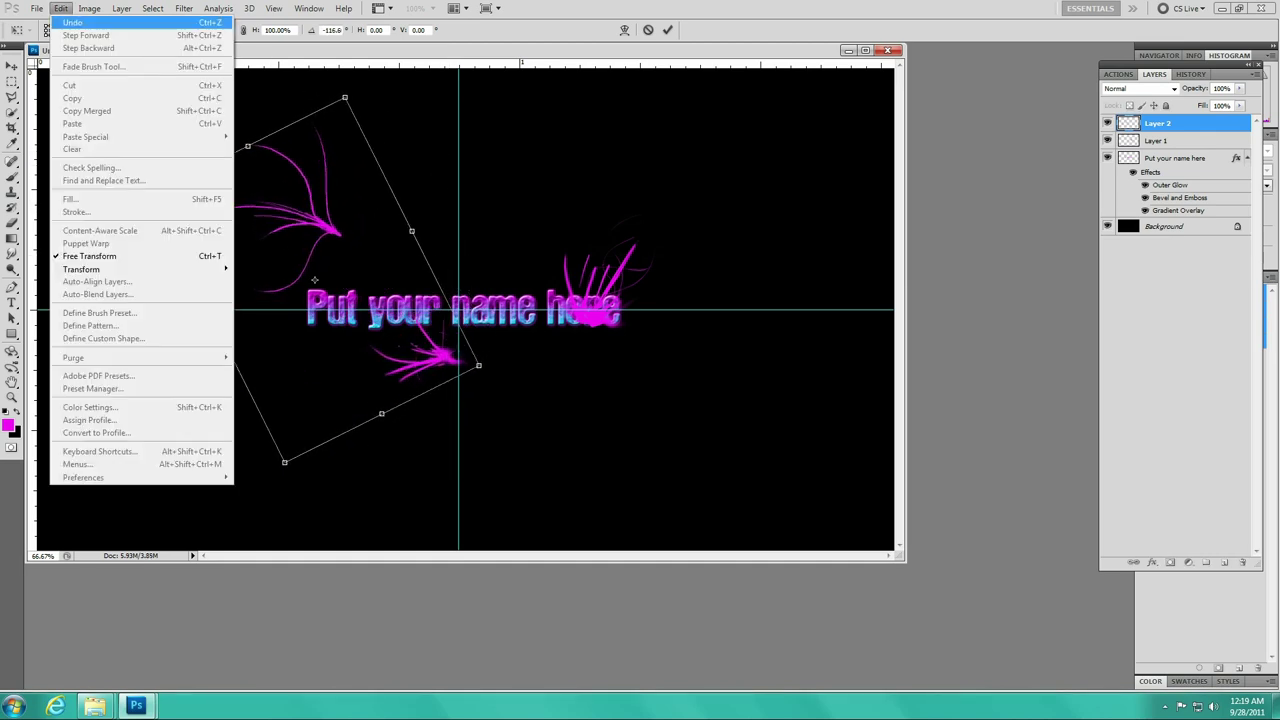
click(90, 26)
click(61, 8)
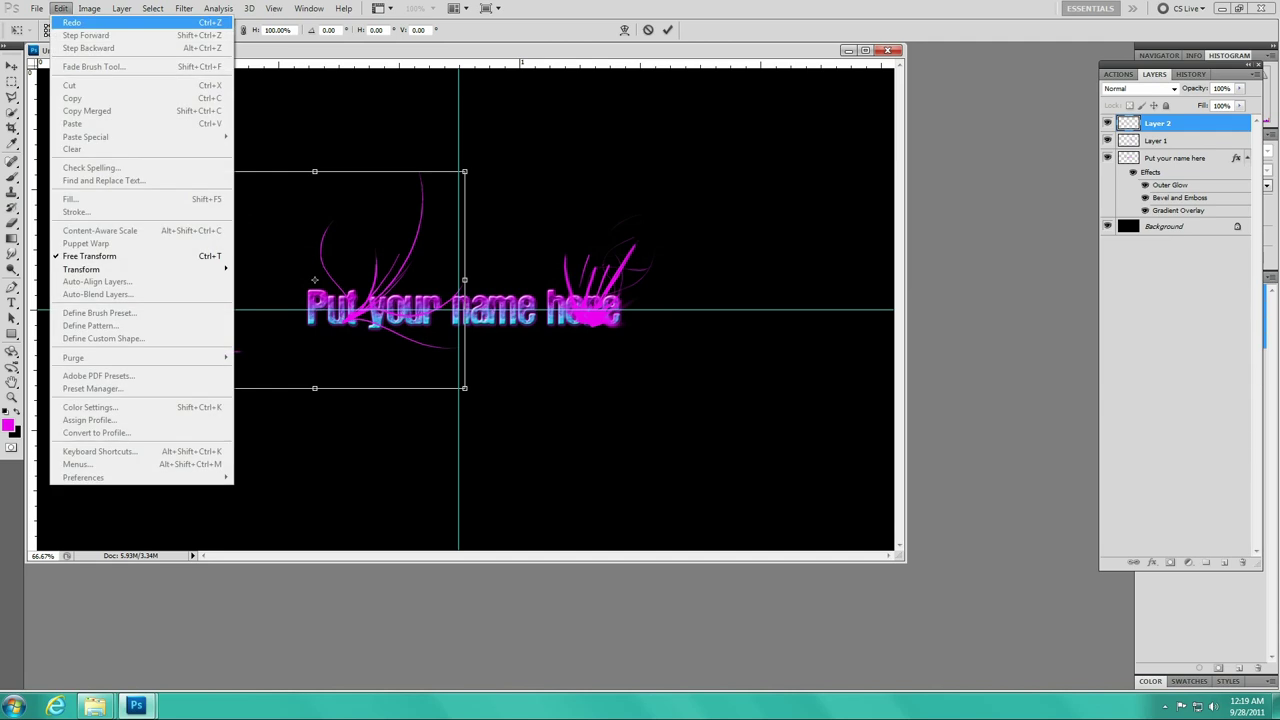
click(90, 26)
click(61, 8)
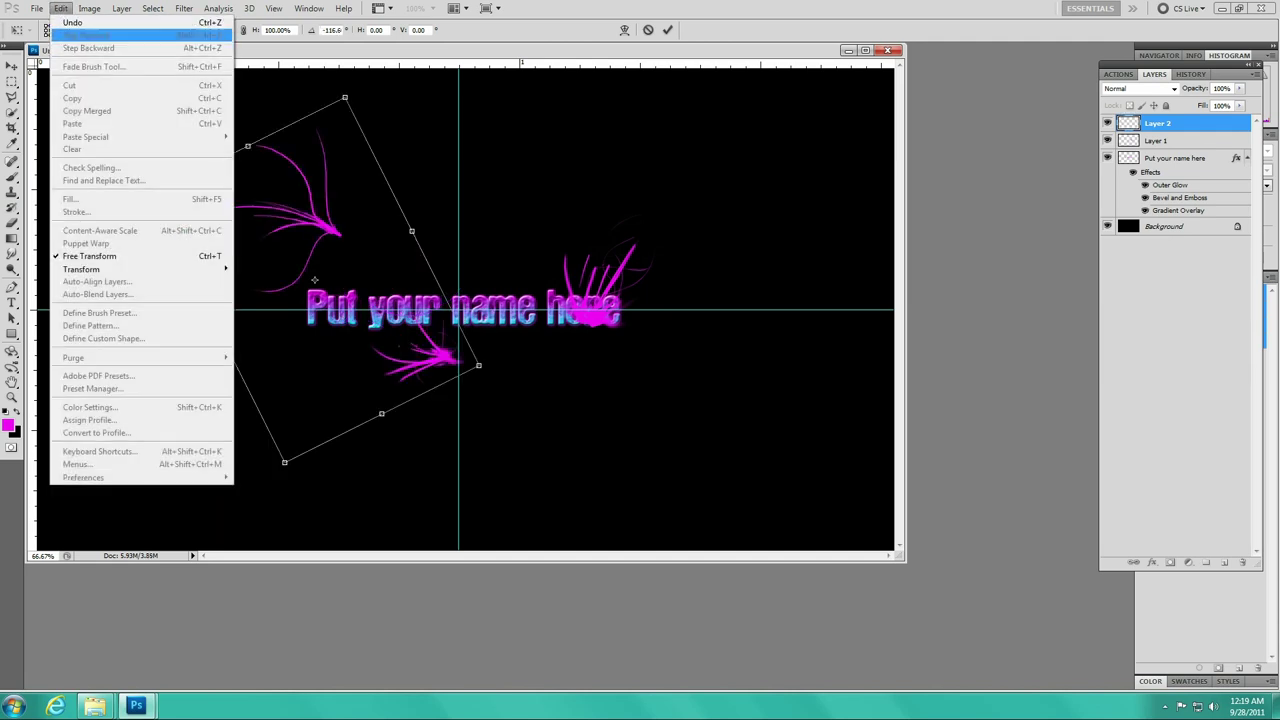
click(90, 26)
key(Return)
Erase the stray lower-left spark and add empty Layer 3 on top
key(e)
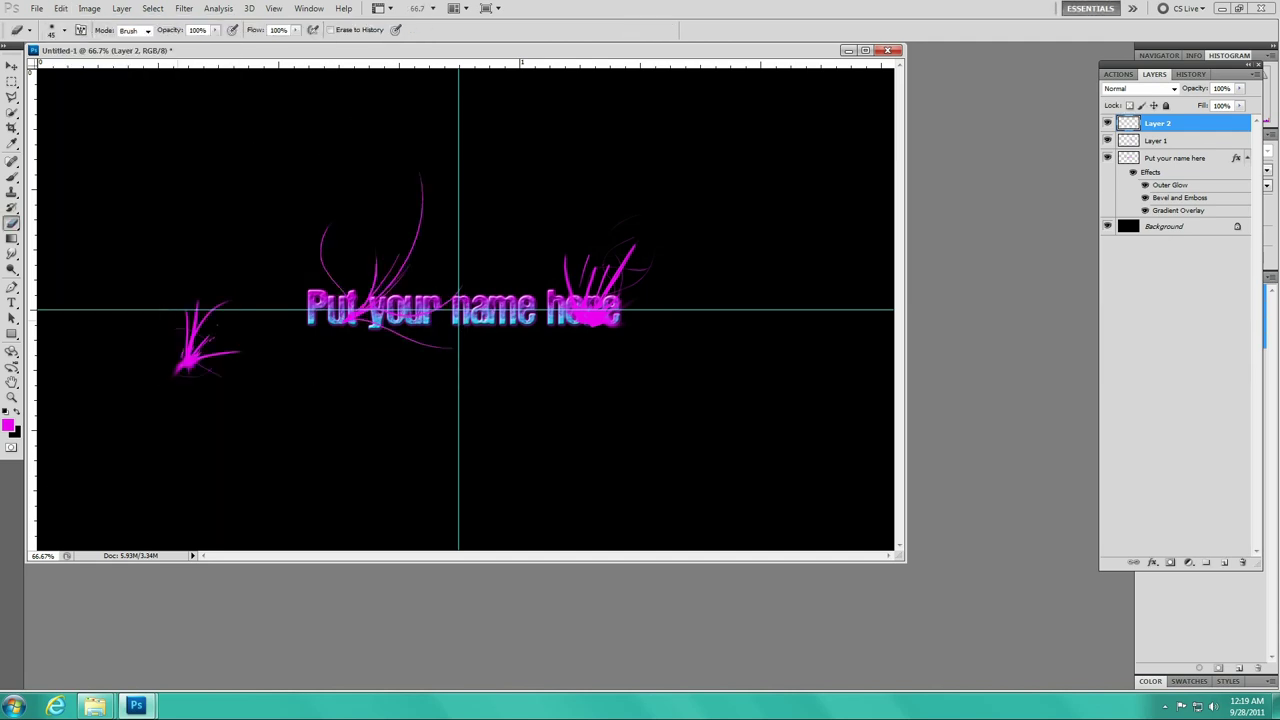
mouse_move(197, 305)
mouse_down()
mouse_move(180, 370)
mouse_move(206, 342)
mouse_move(182, 366)
mouse_move(242, 352)
mouse_up()
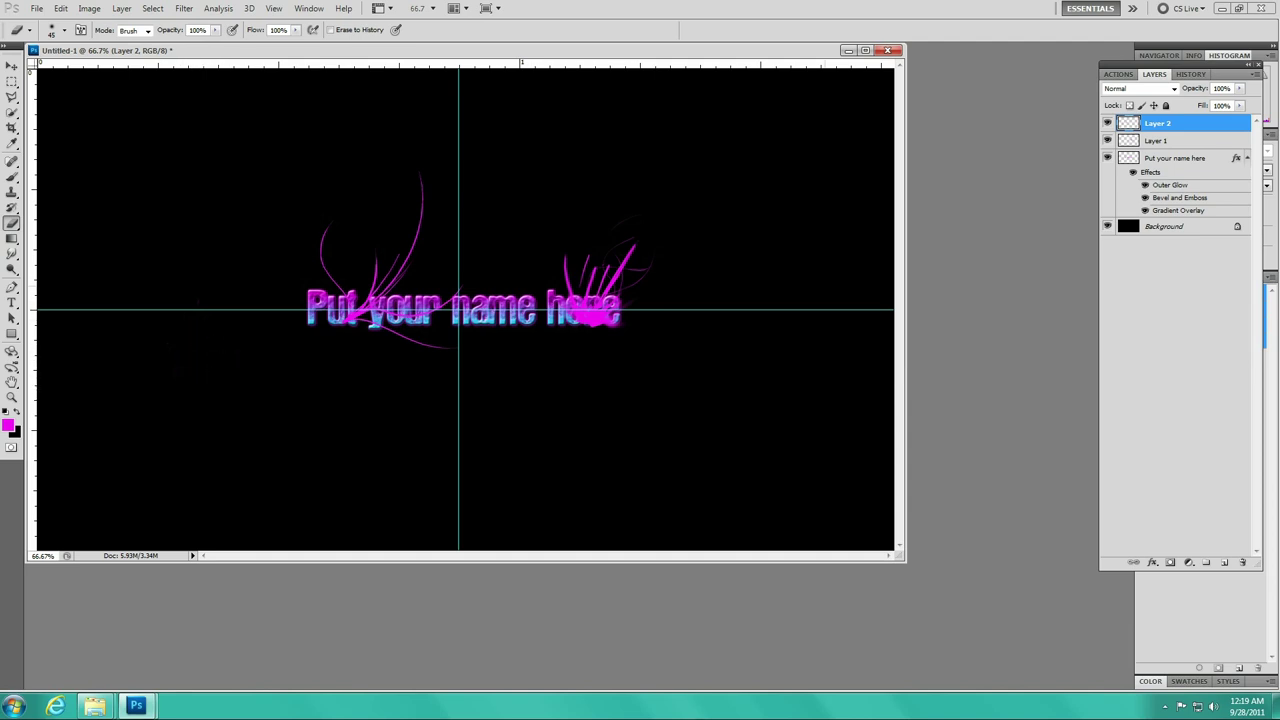
click(1224, 562)
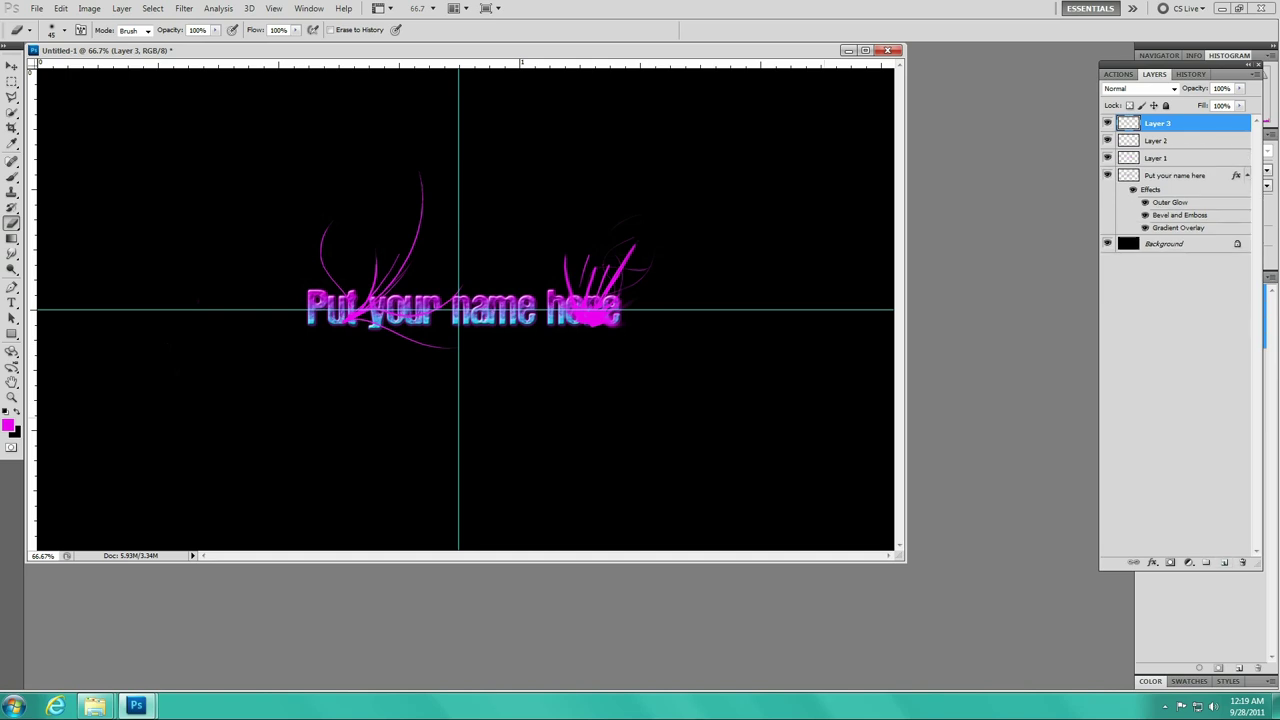
Stamp a large magenta spark with the 305 px brush left of the text
right_click(489, 275)
click(508, 388)
key(Return)
key(b)
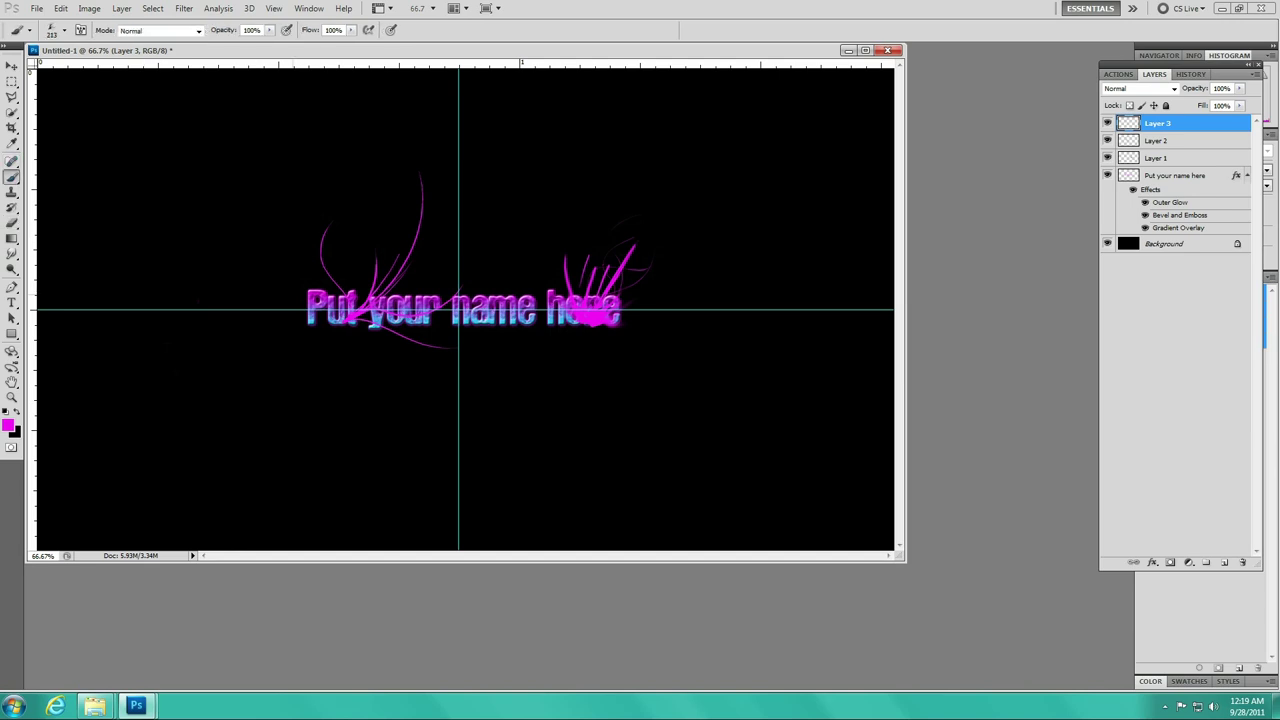
click(287, 293)
Free-transform the spark, rotating it about −135° onto the left end of 'Put', and apply
click(61, 8)
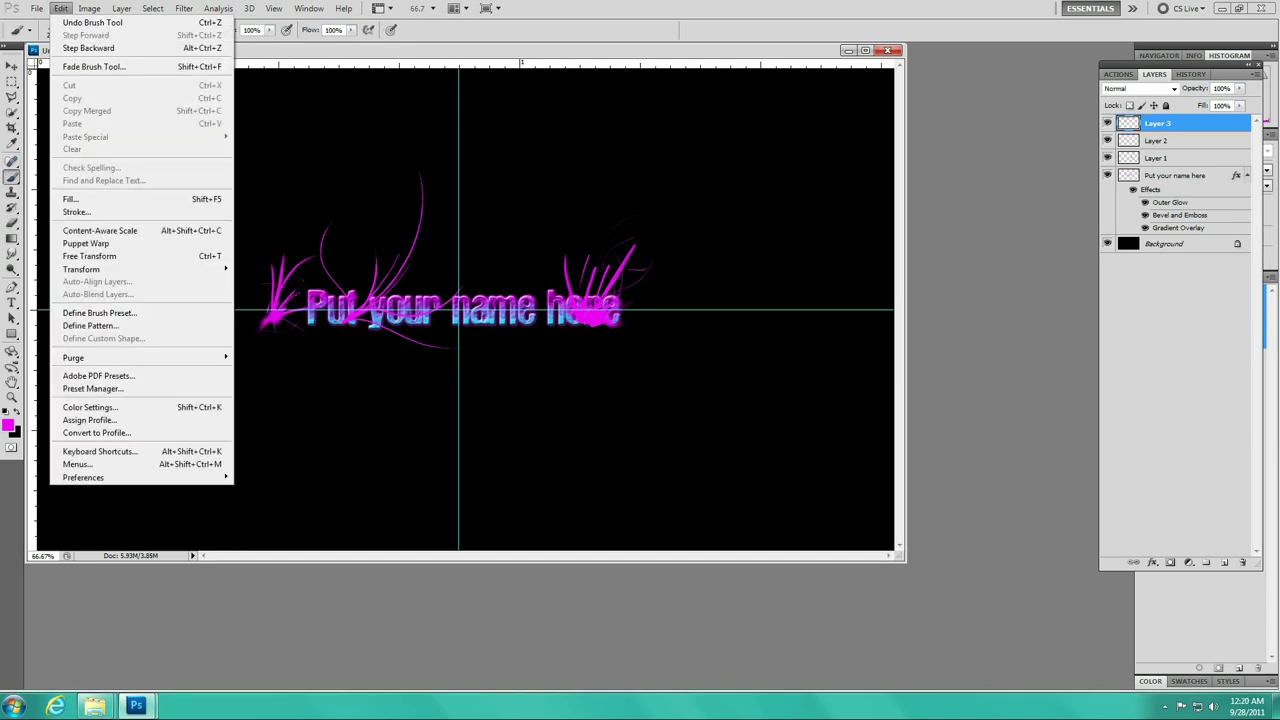
click(89, 256)
drag(232, 334, 359, 274)
drag(290, 296, 317, 312)
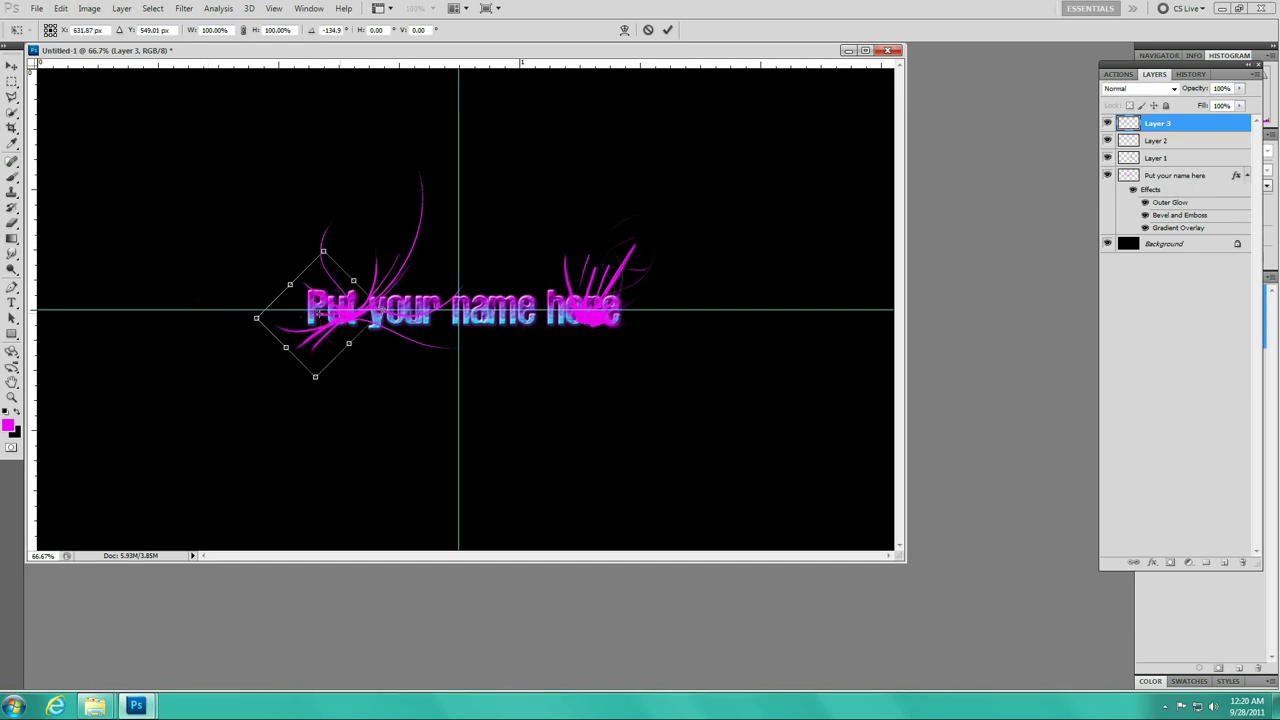
key(v)
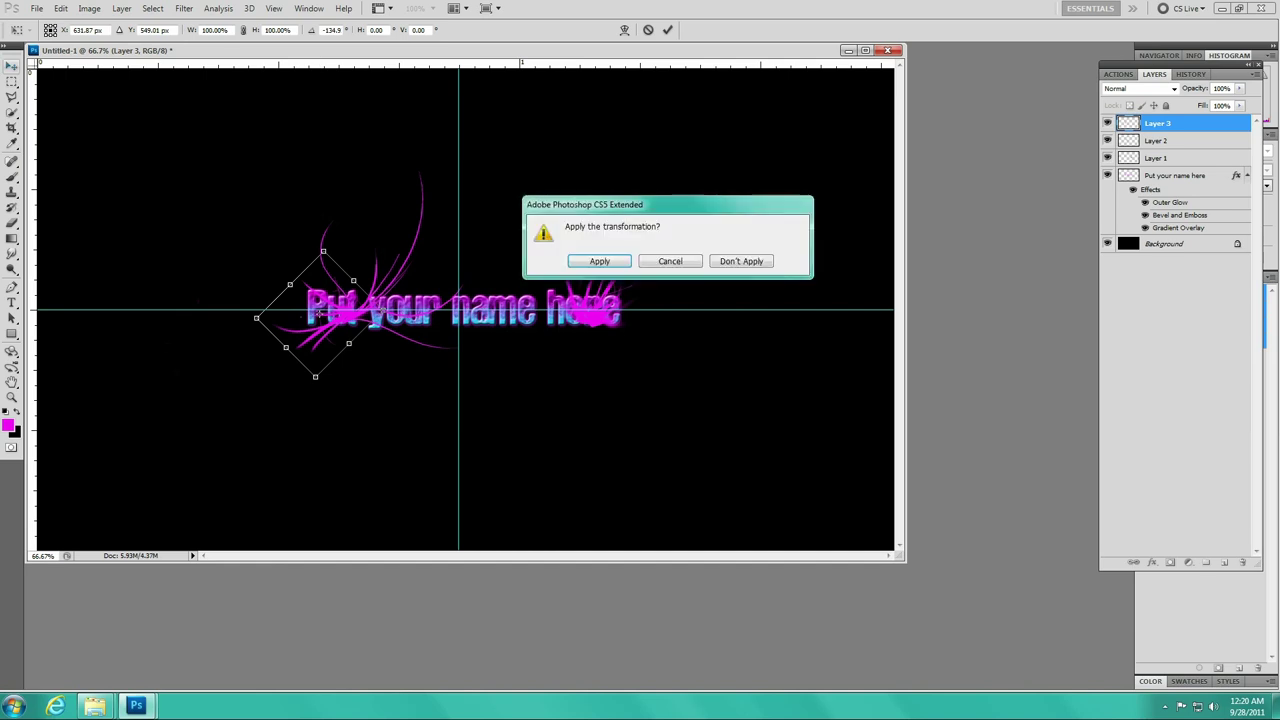
key(Return)
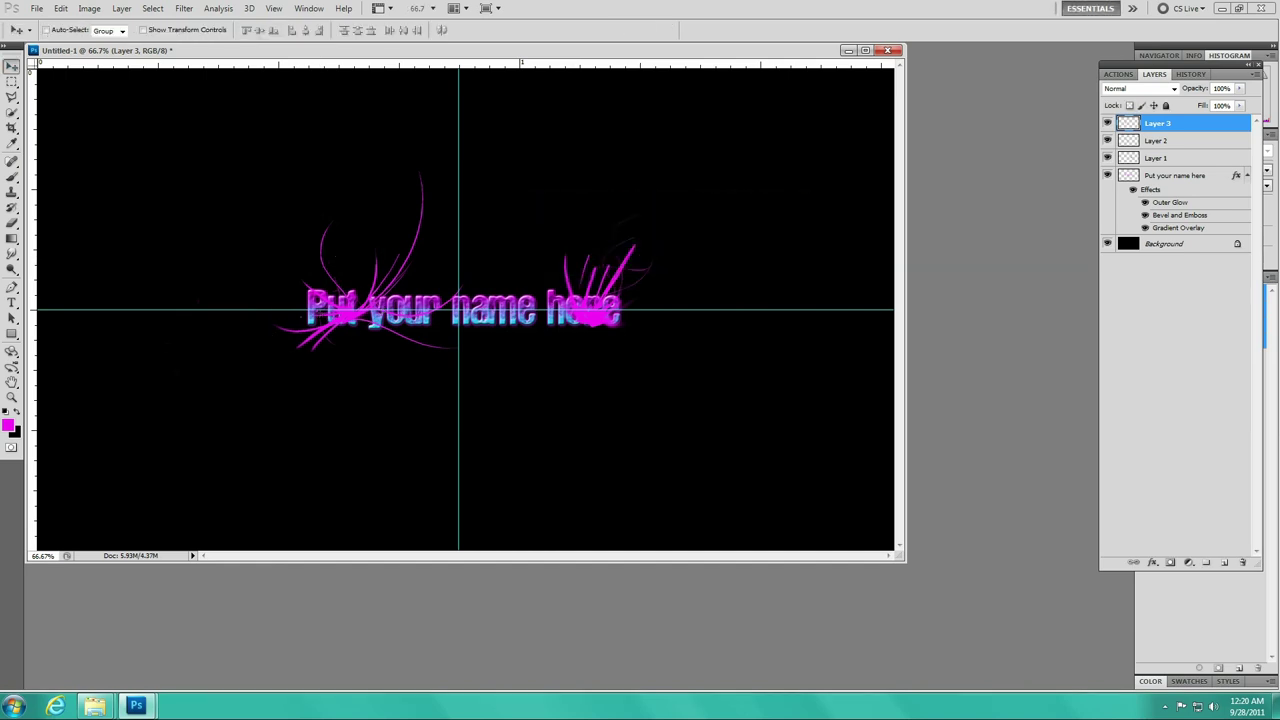
Free-transform Layer 1's spray over 'here', rotating it about 17.6° and nudging it down-right
click(1157, 158)
right_click(577, 193)
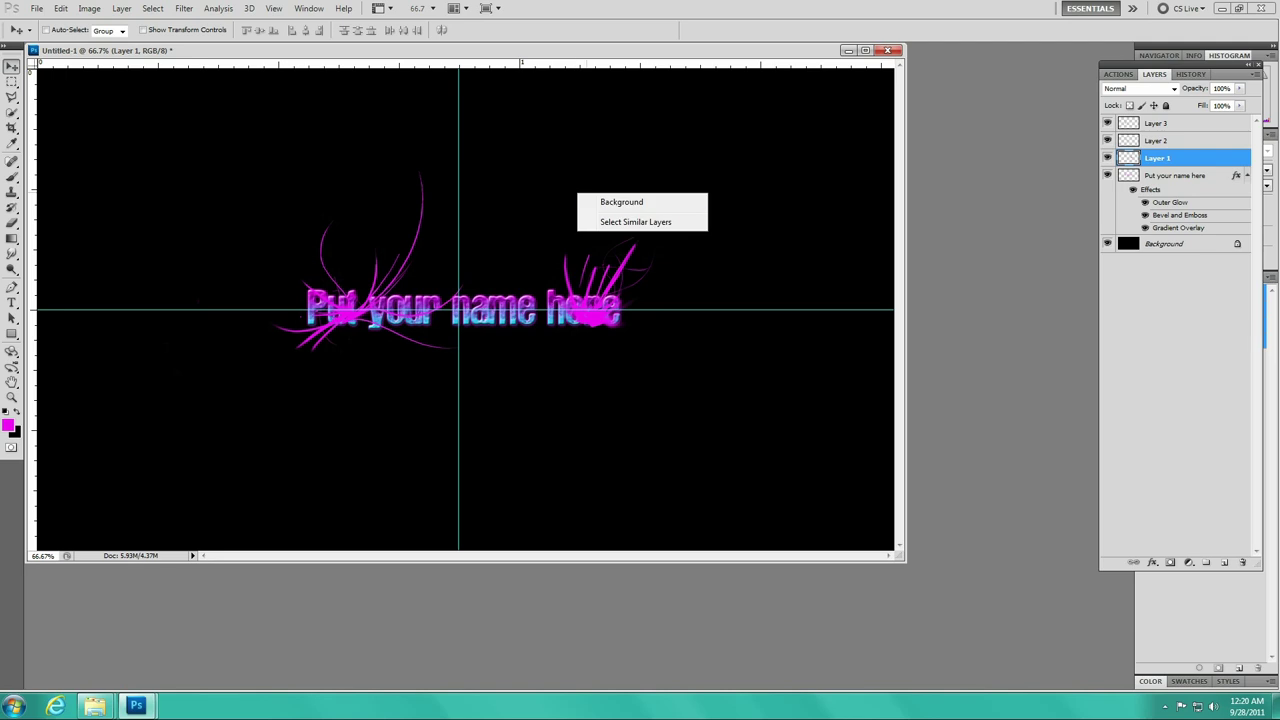
right_click(586, 280)
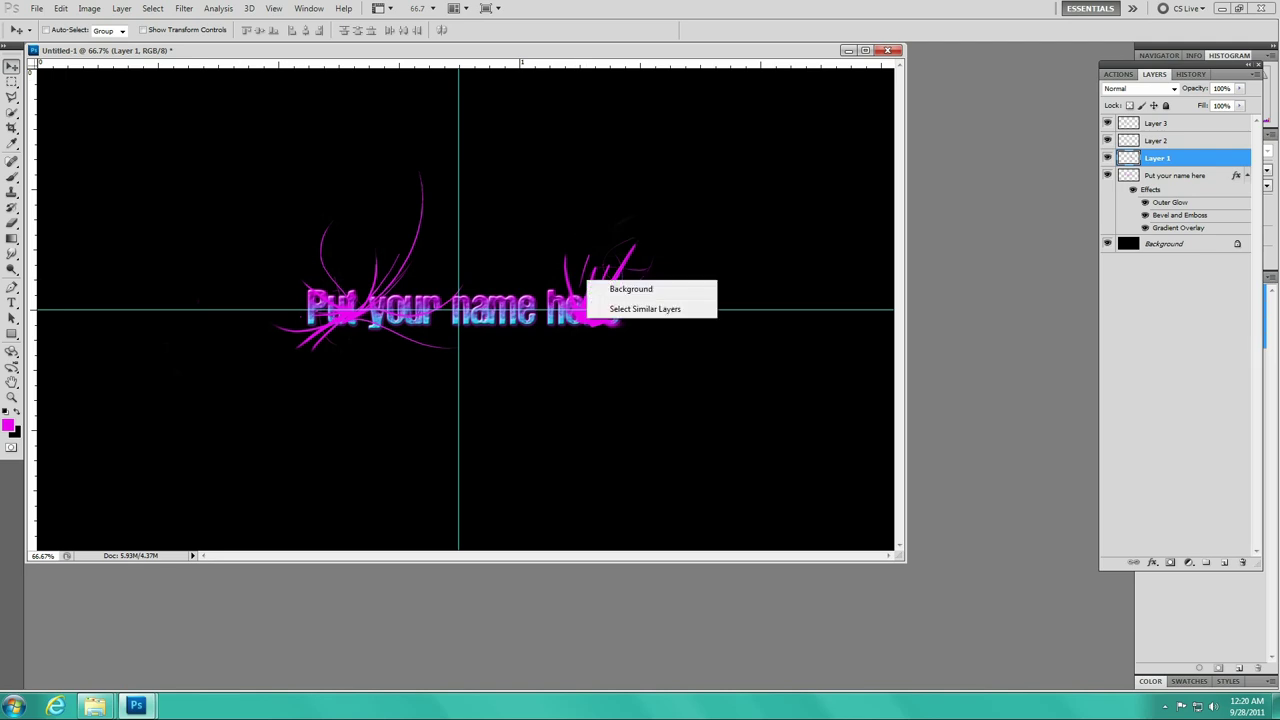
click(61, 8)
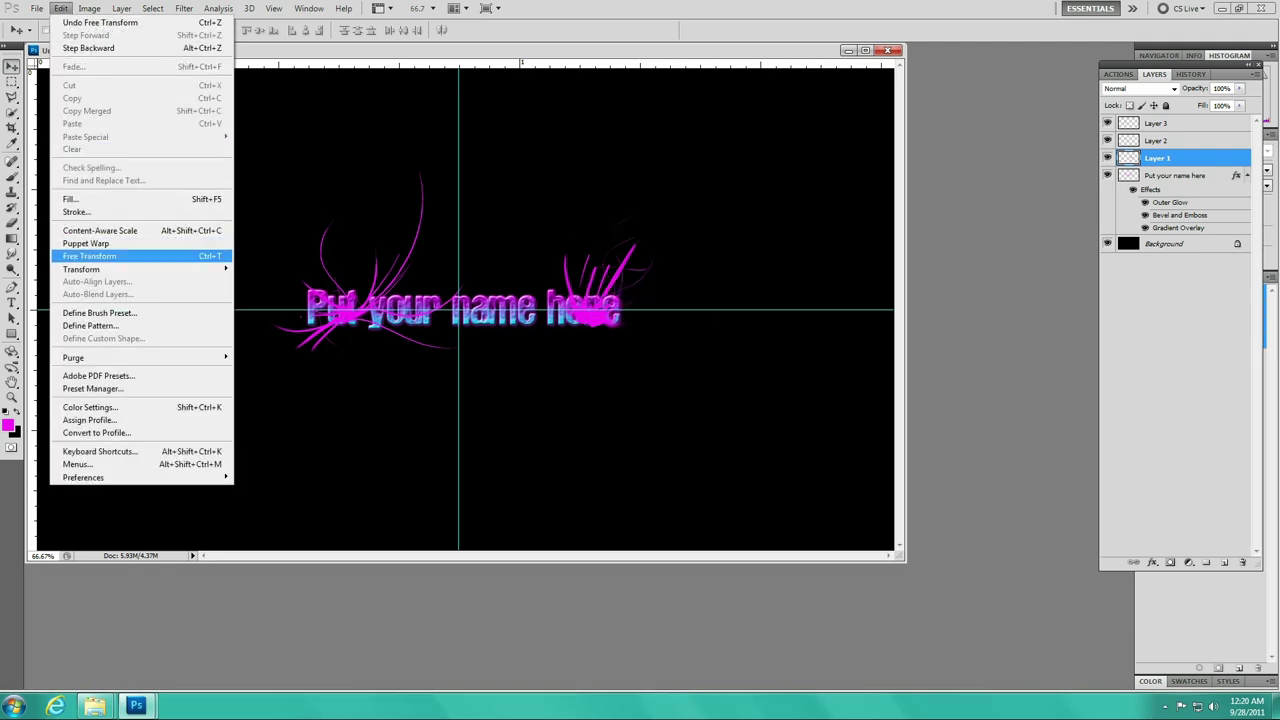
click(90, 256)
drag(690, 365, 655, 385)
drag(611, 281, 627, 292)
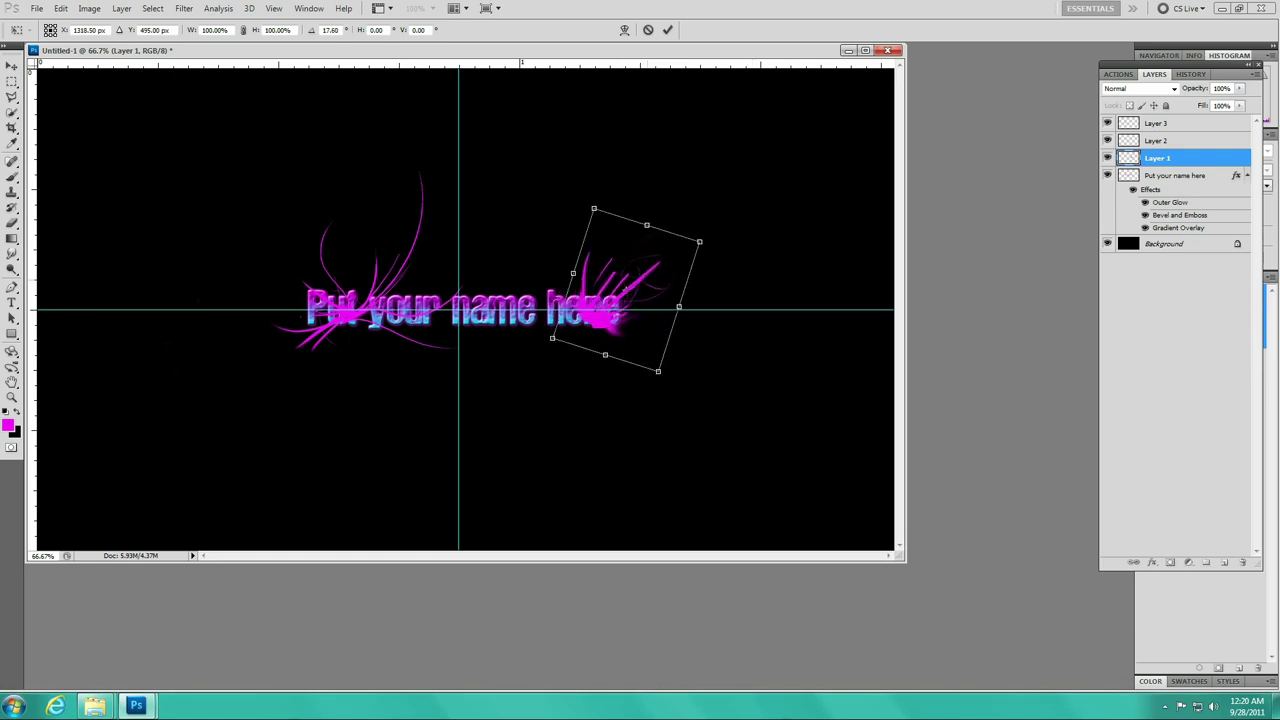
click(11, 65)
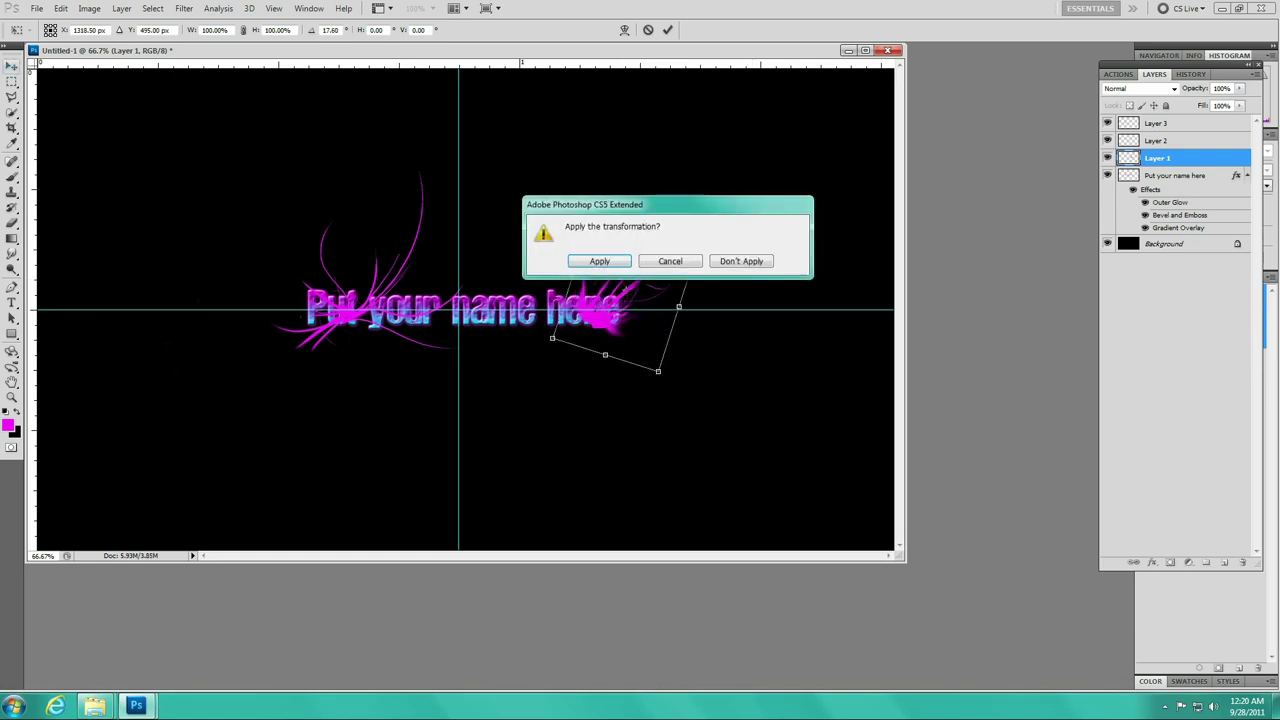
key(Return)
Style Layer 3's spark with a cyan-magenta preset gradient overlay, adjusted angle, and contoured bevel and emboss
click(1156, 122)
right_click(1156, 122)
click(1165, 146)
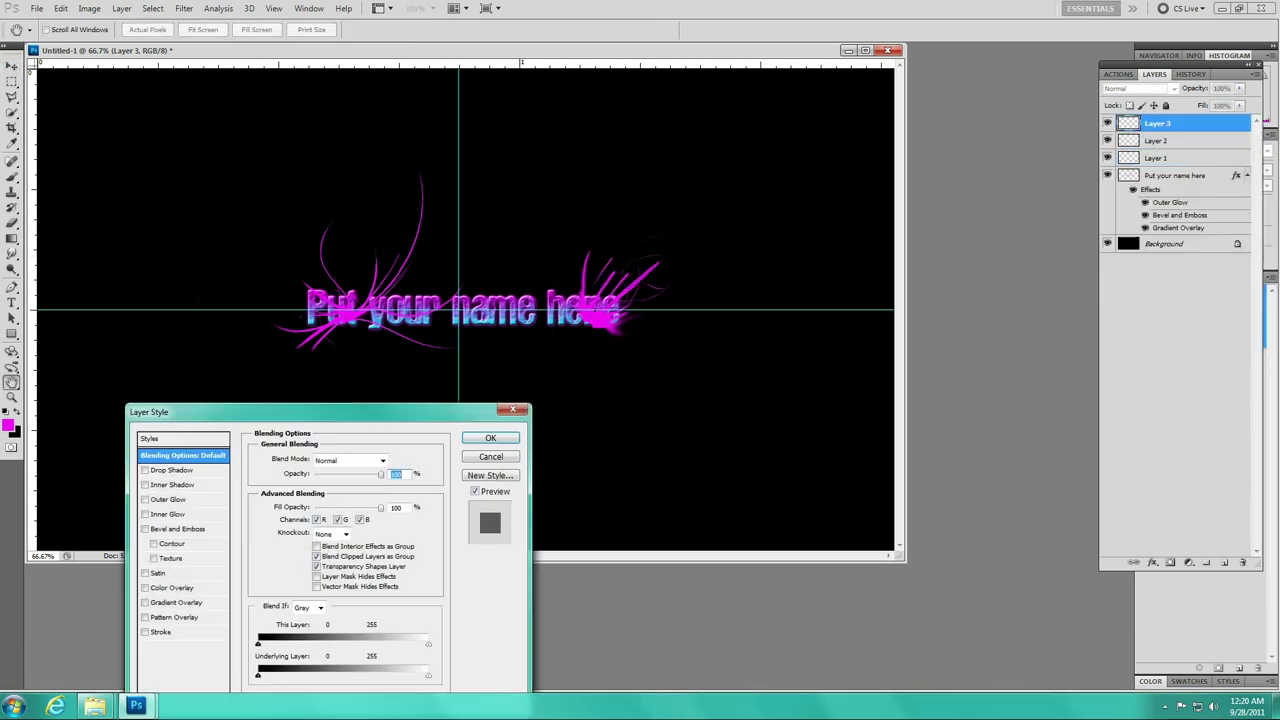
click(145, 602)
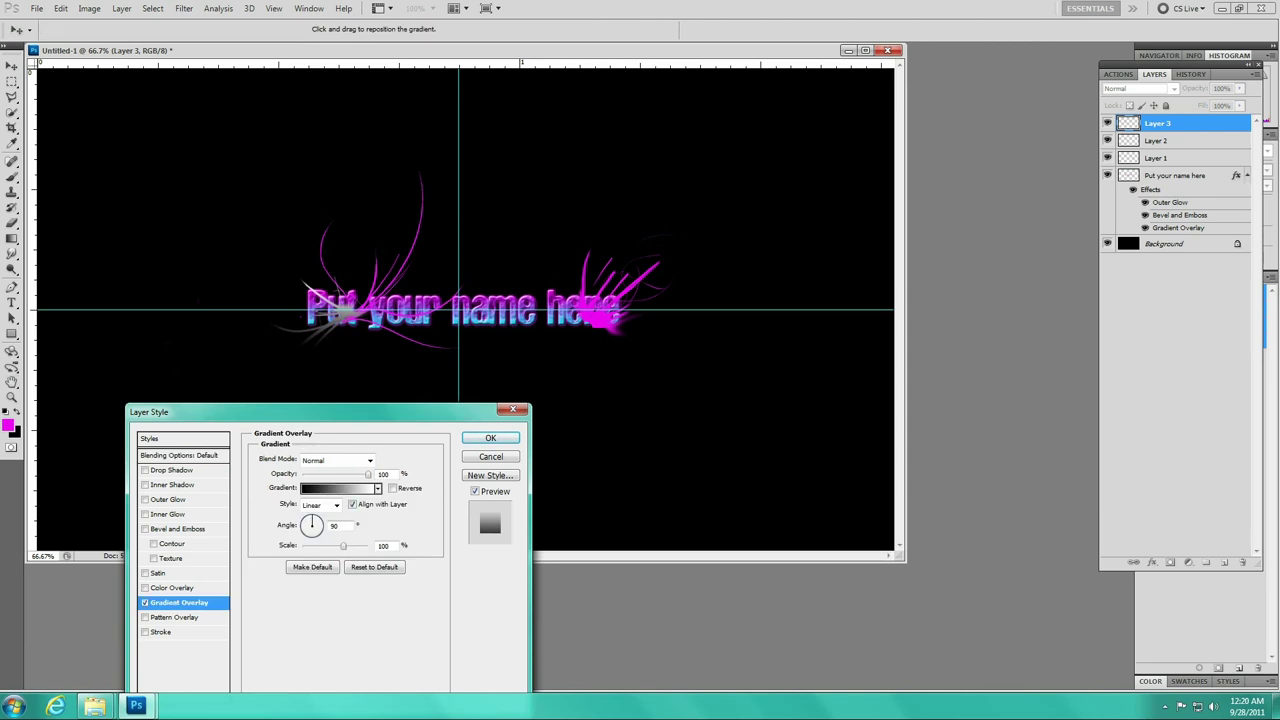
click(377, 488)
click(274, 536)
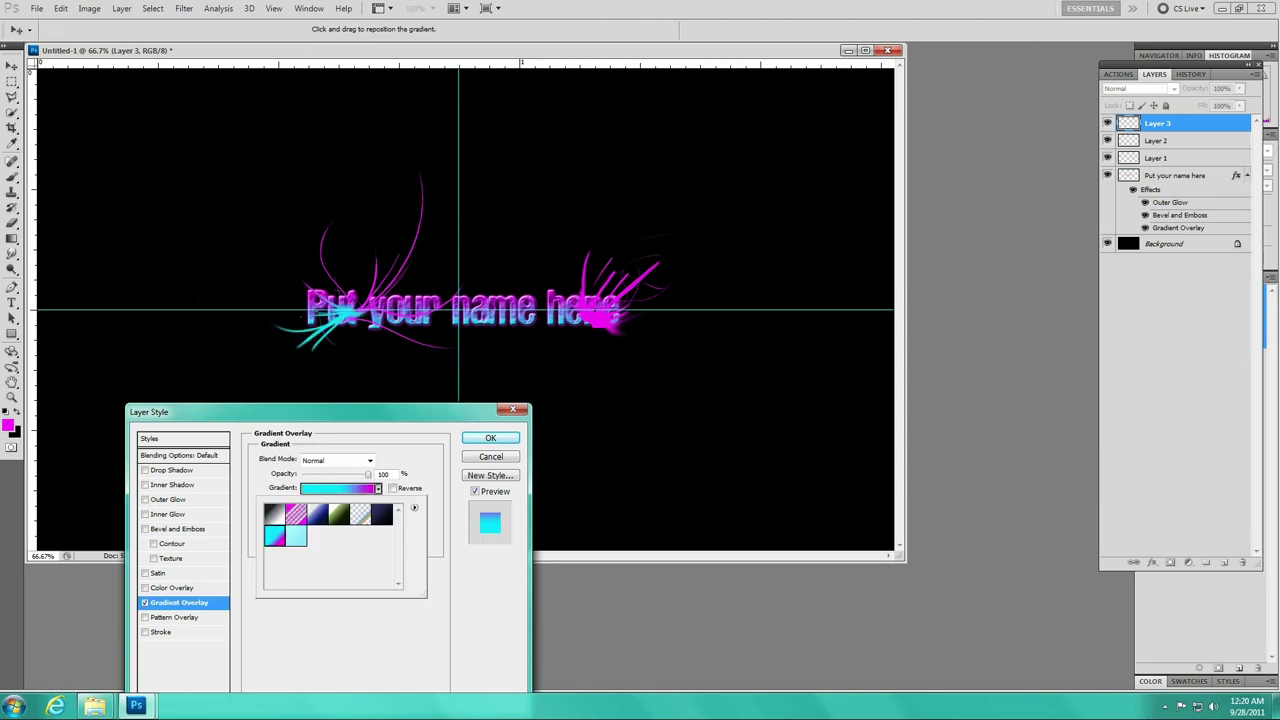
key(Return)
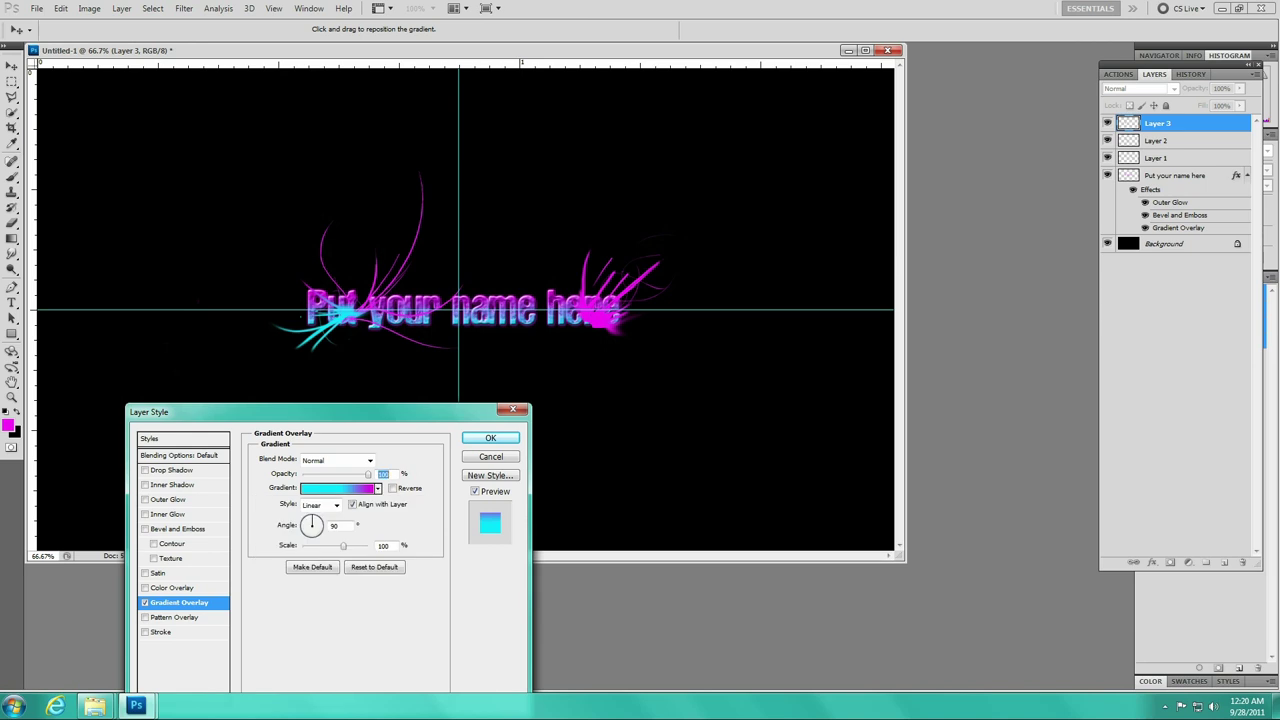
click(305, 529)
click(308, 529)
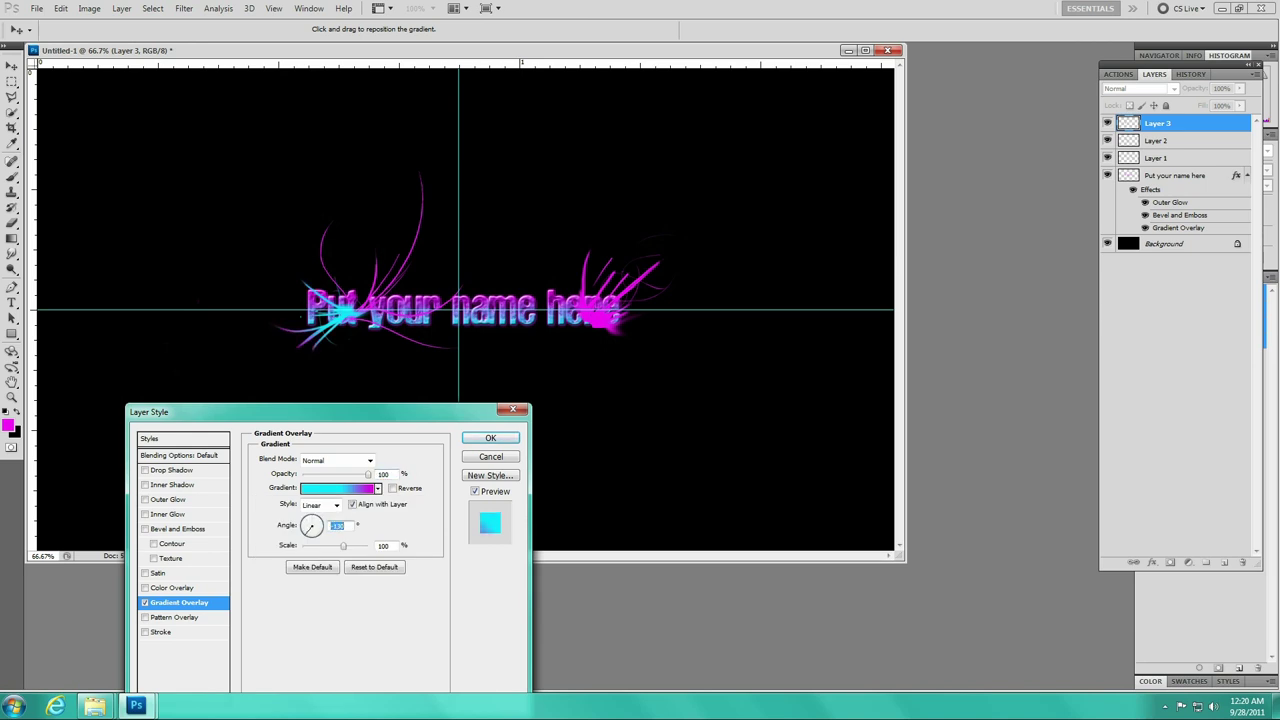
click(154, 543)
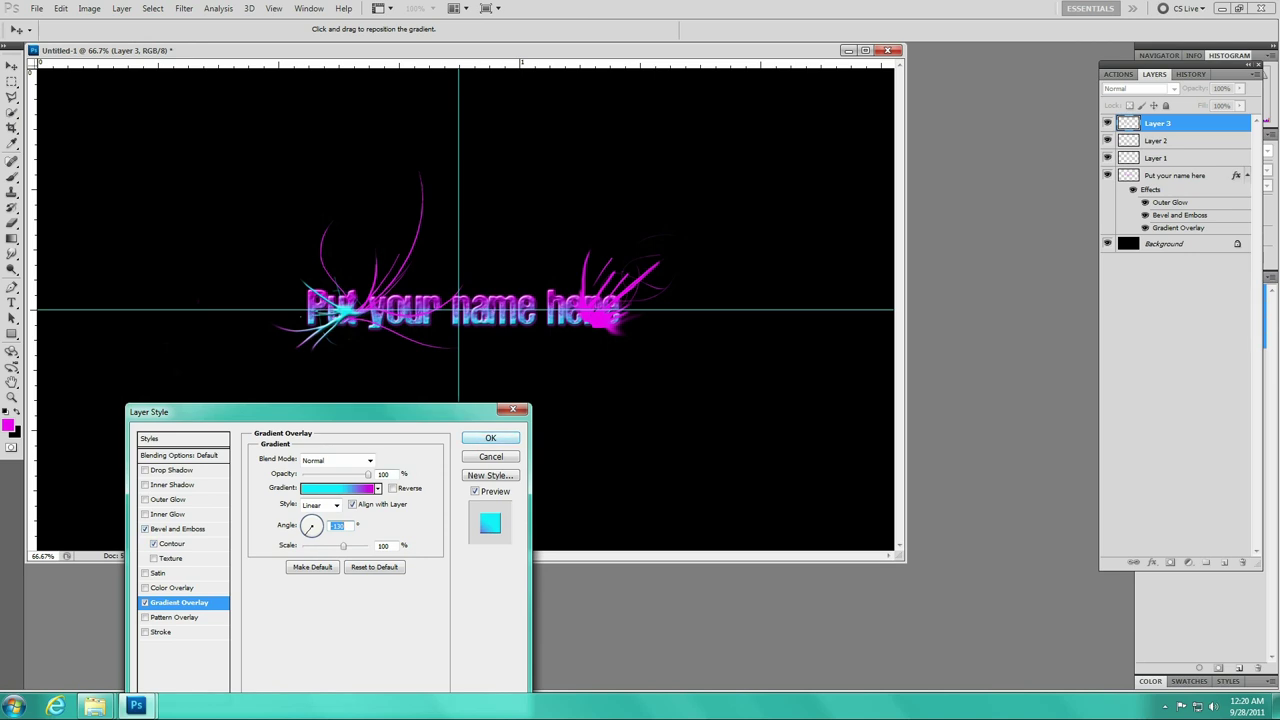
key(Return)
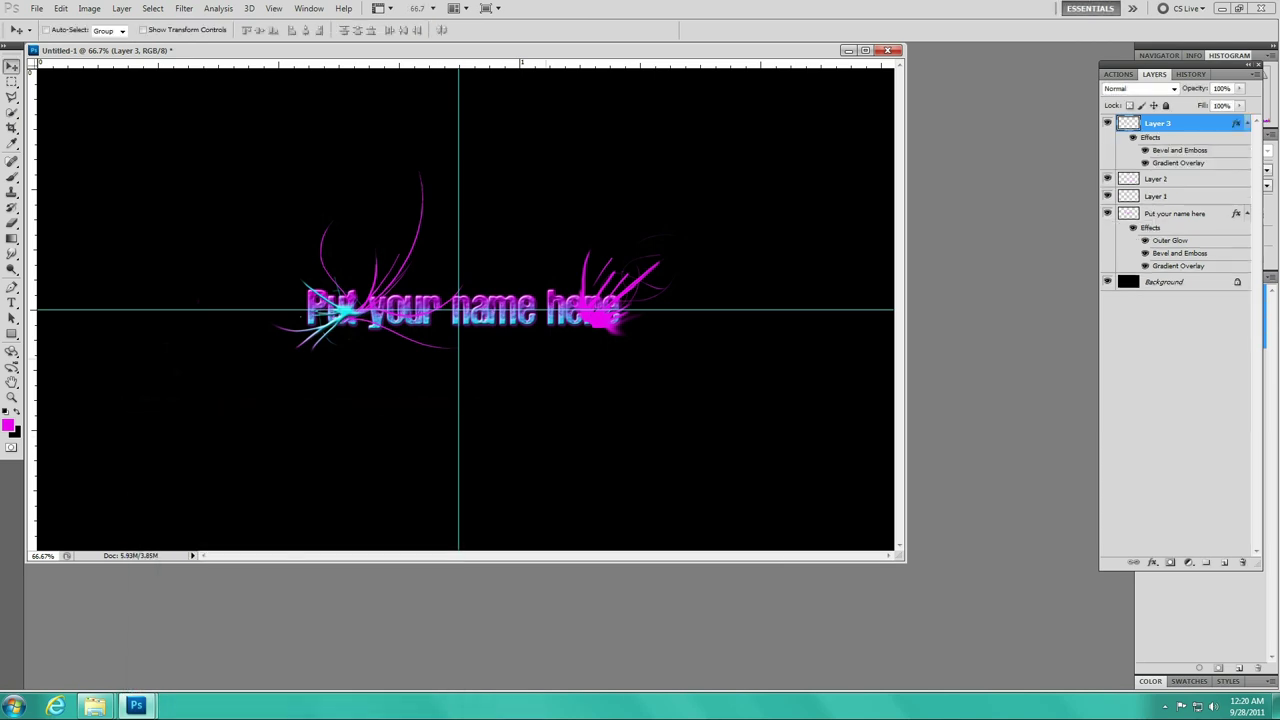
Add a cyan-magenta preset gradient overlay and bevel and emboss to Layer 2's swirls
click(1157, 178)
right_click(1157, 178)
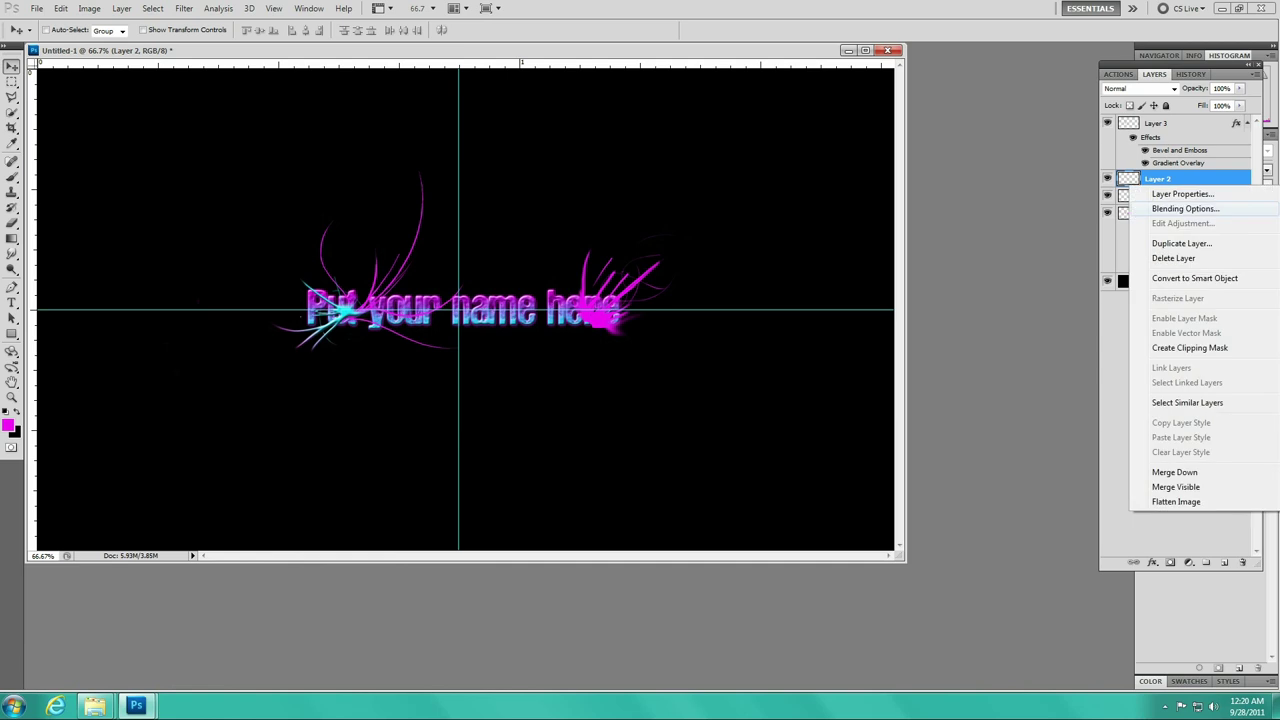
click(1165, 208)
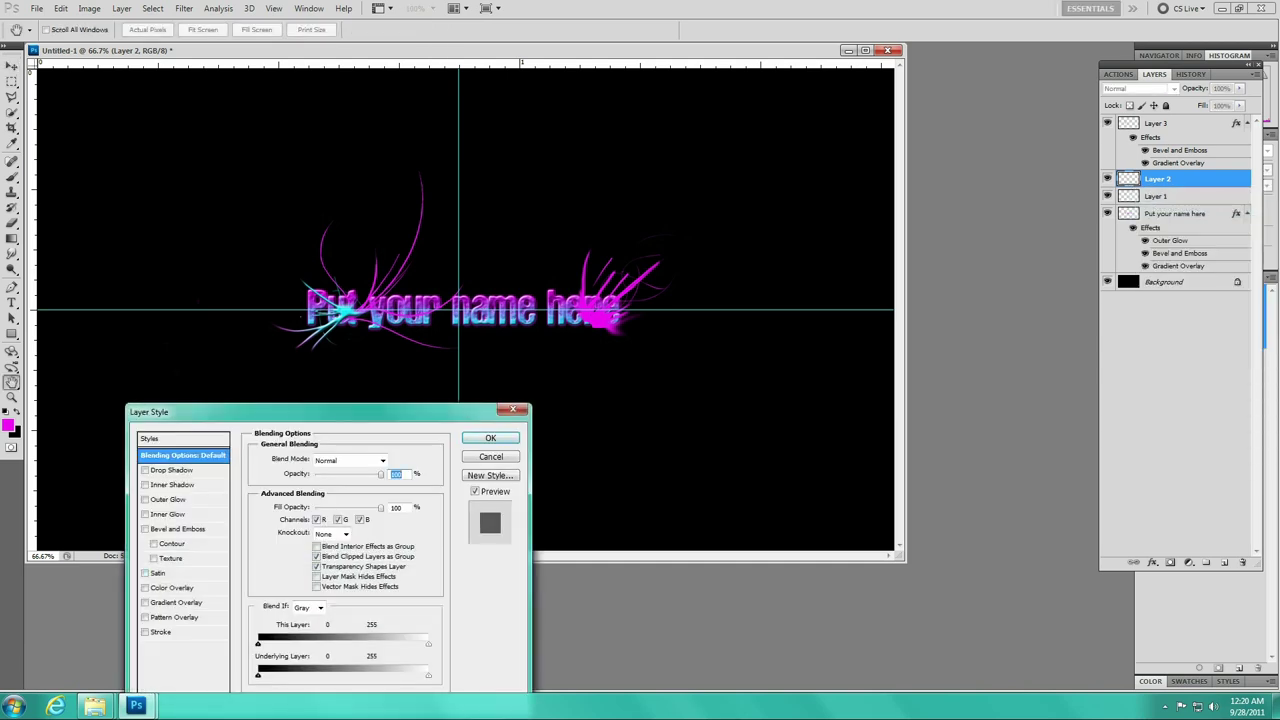
click(179, 602)
click(378, 488)
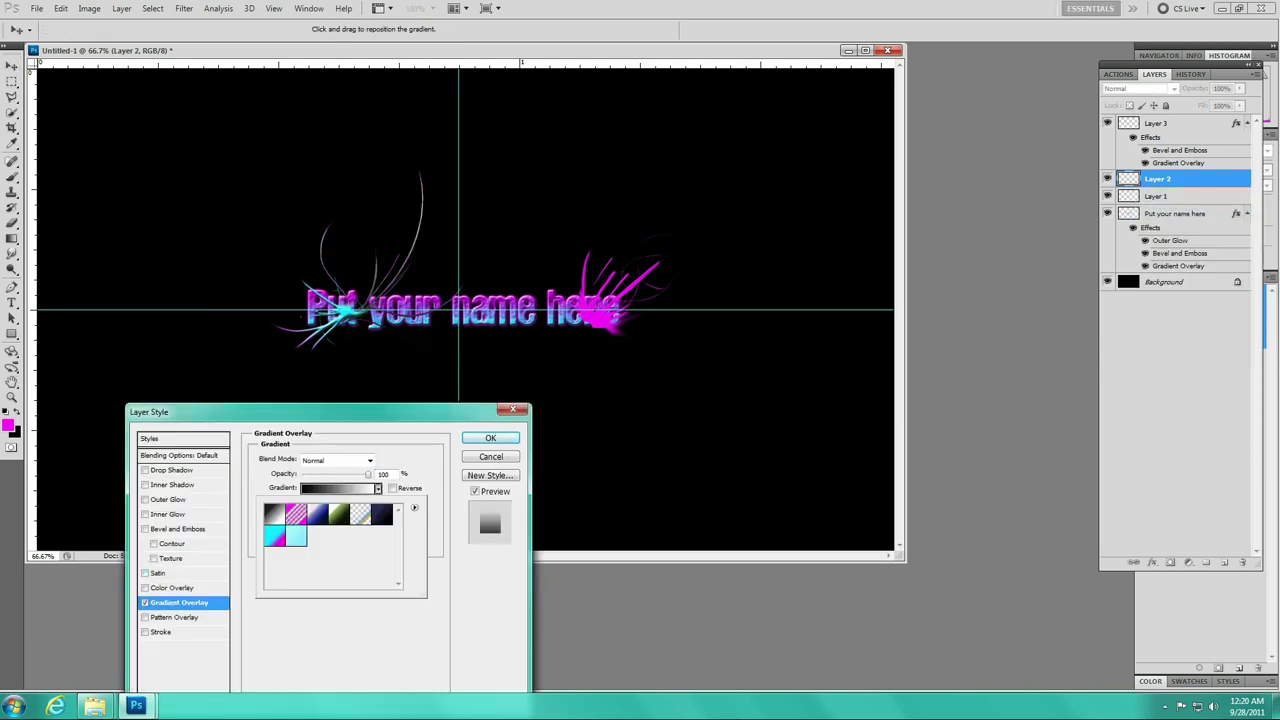
click(274, 537)
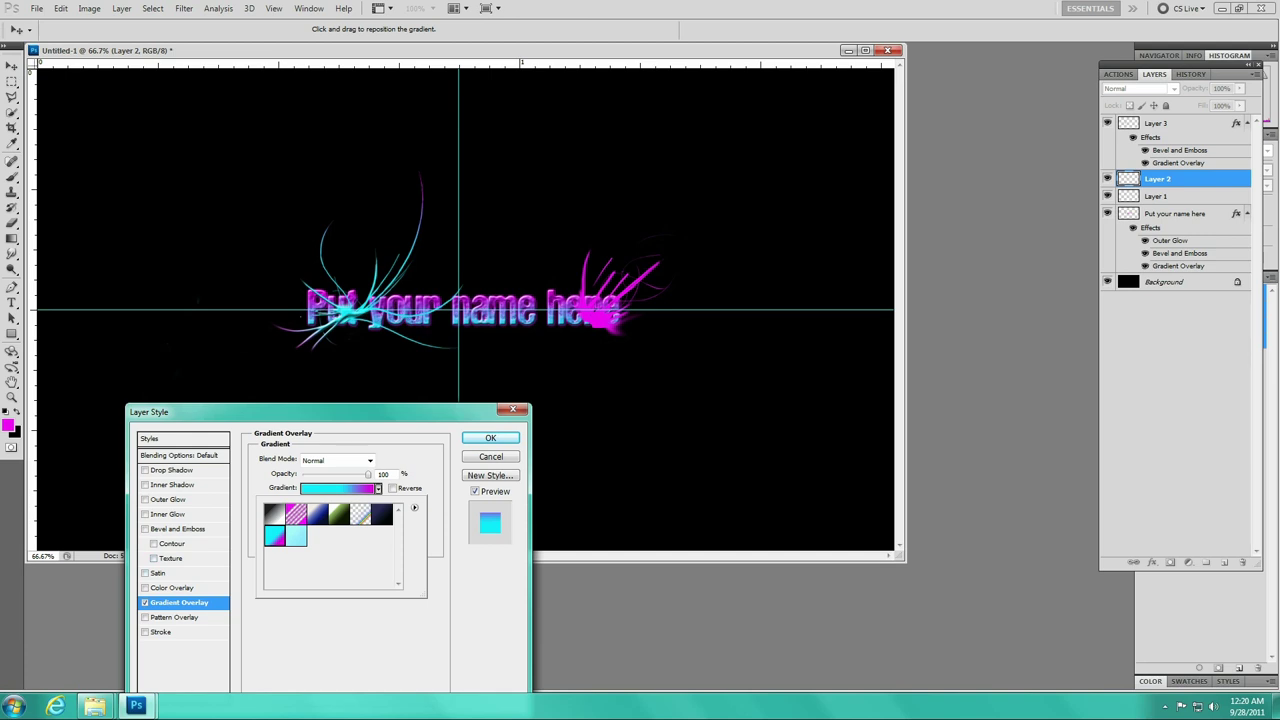
key(Return)
click(145, 528)
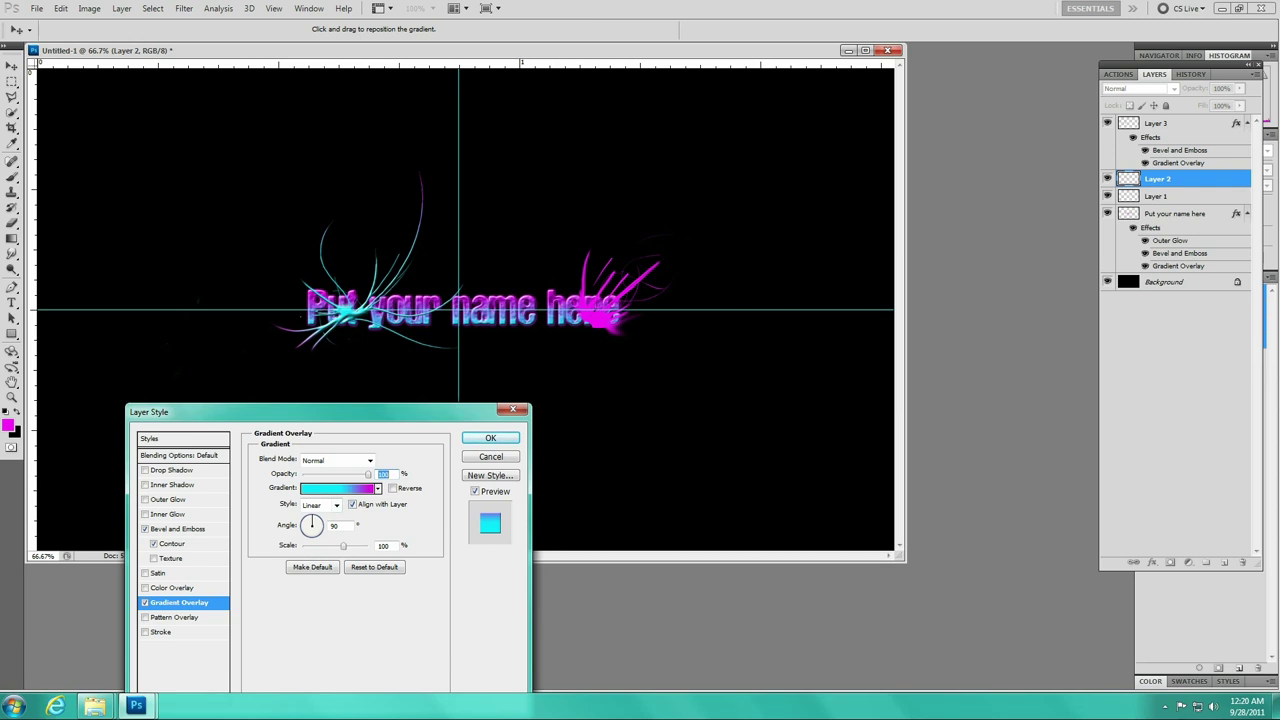
Edit Layer 2's gradient: cyan stop at the start, magenta stop at 73%, then apply
click(377, 488)
click(275, 536)
key(Return)
click(338, 488)
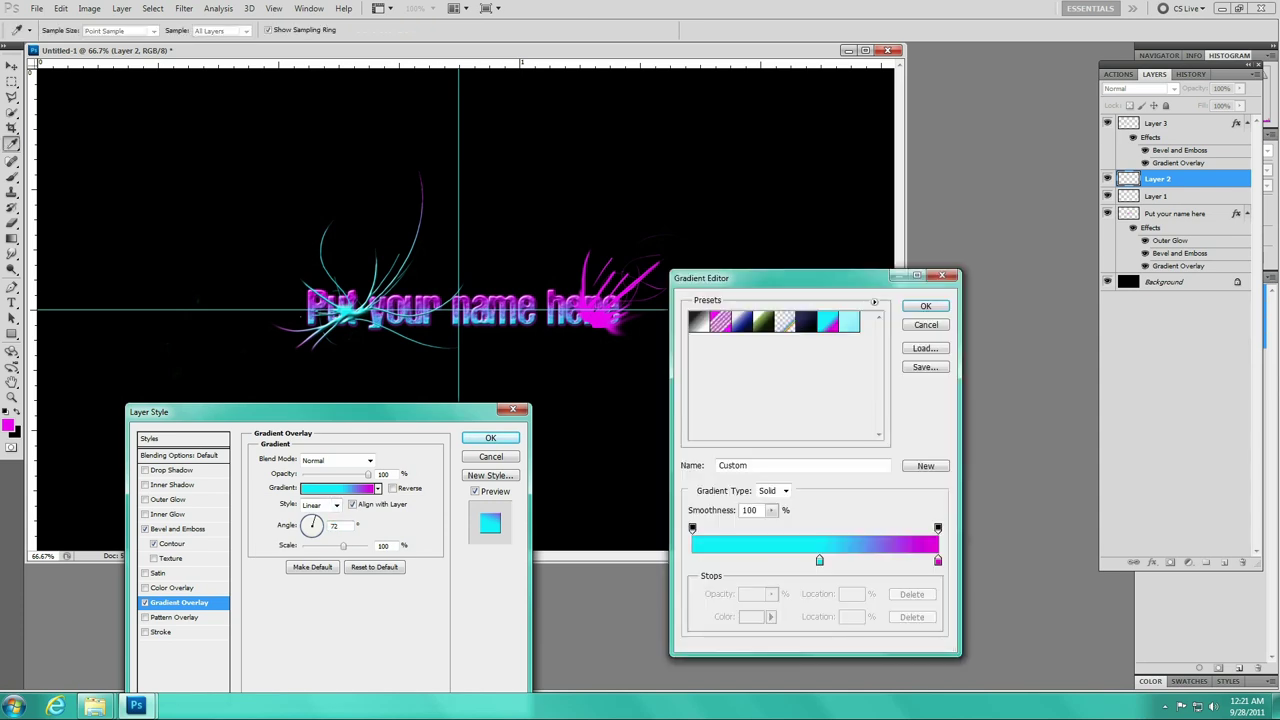
drag(819, 560, 692, 560)
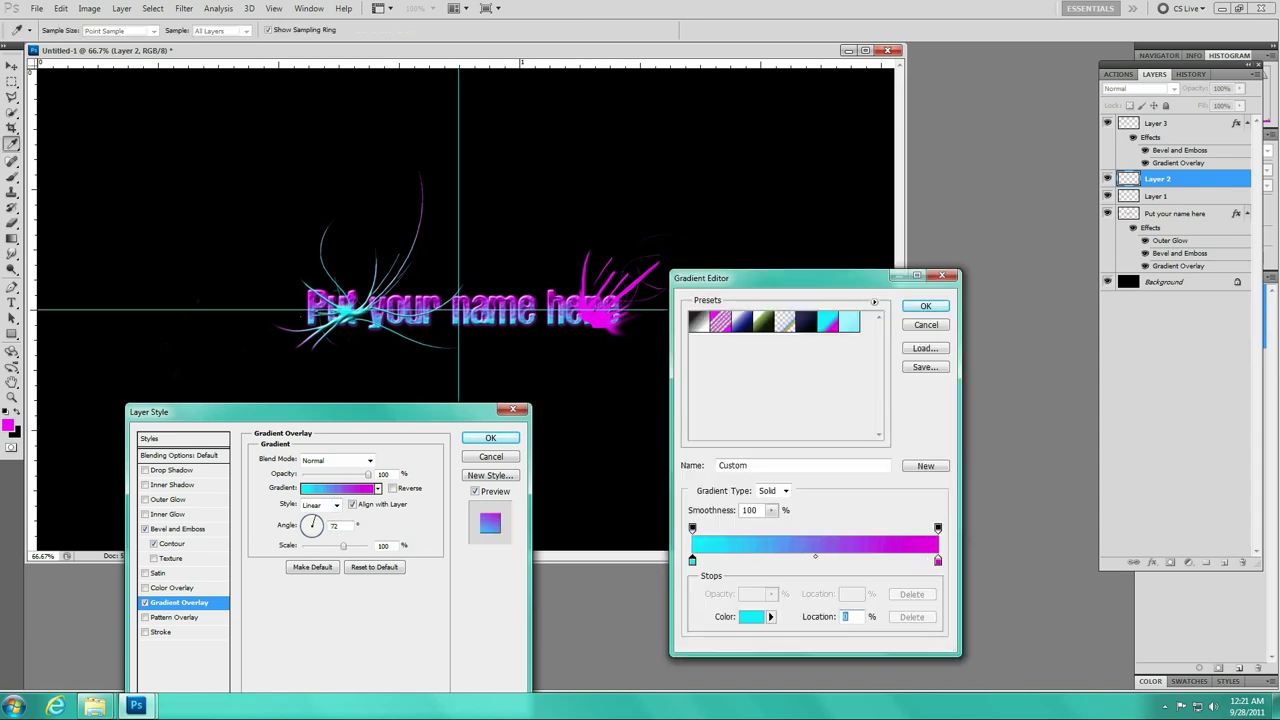
drag(937, 560, 871, 560)
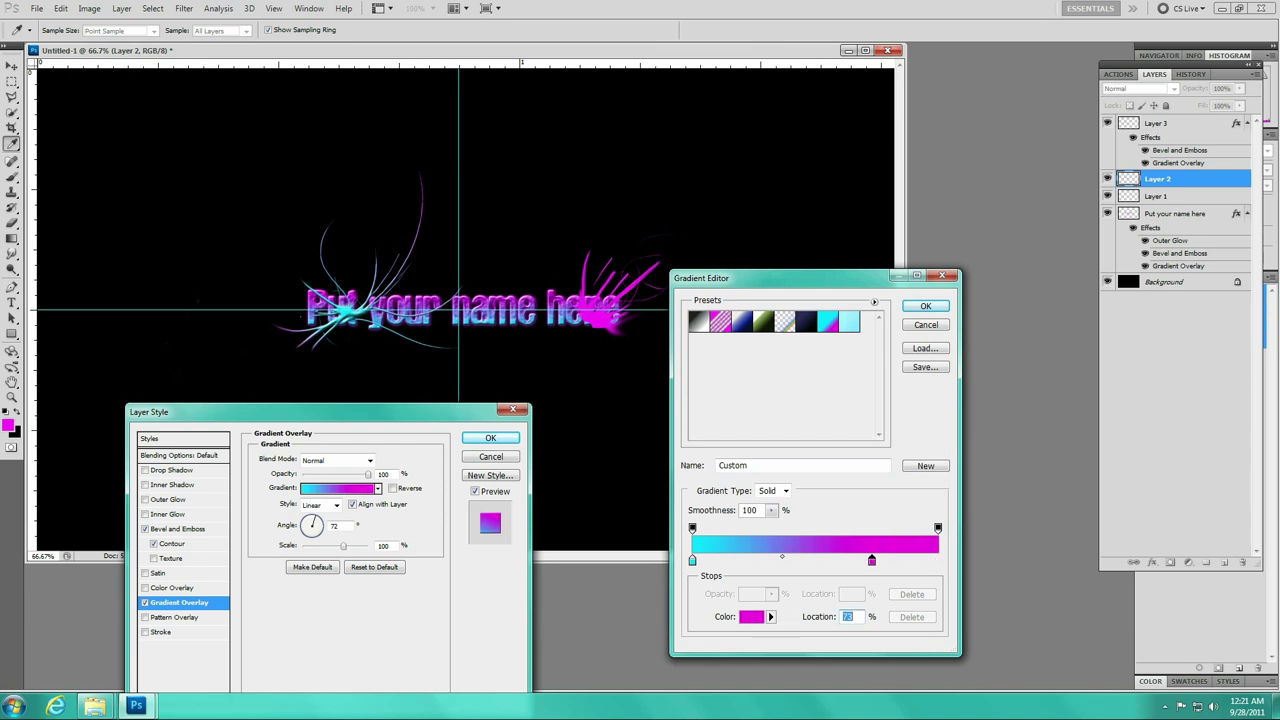
click(925, 306)
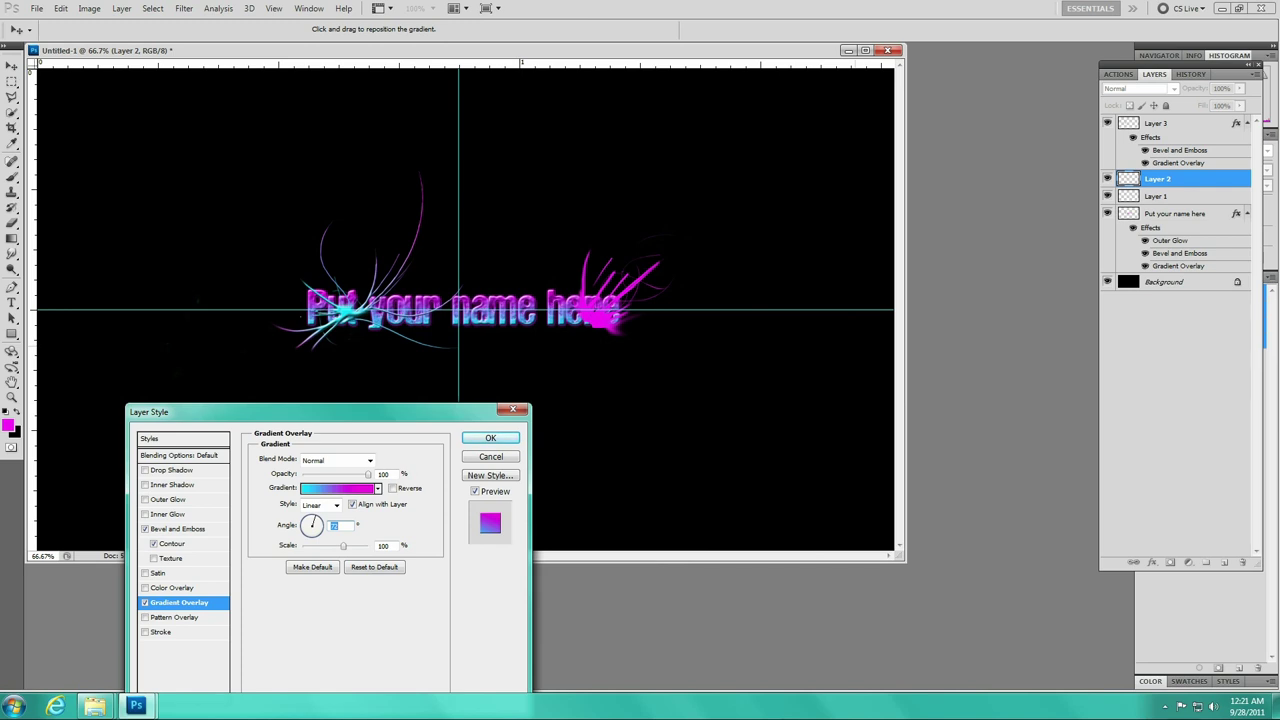
click(490, 438)
Give Layer 1 a cyan-to-magenta preset gradient overlay tilted to a diagonal angle
click(1160, 234)
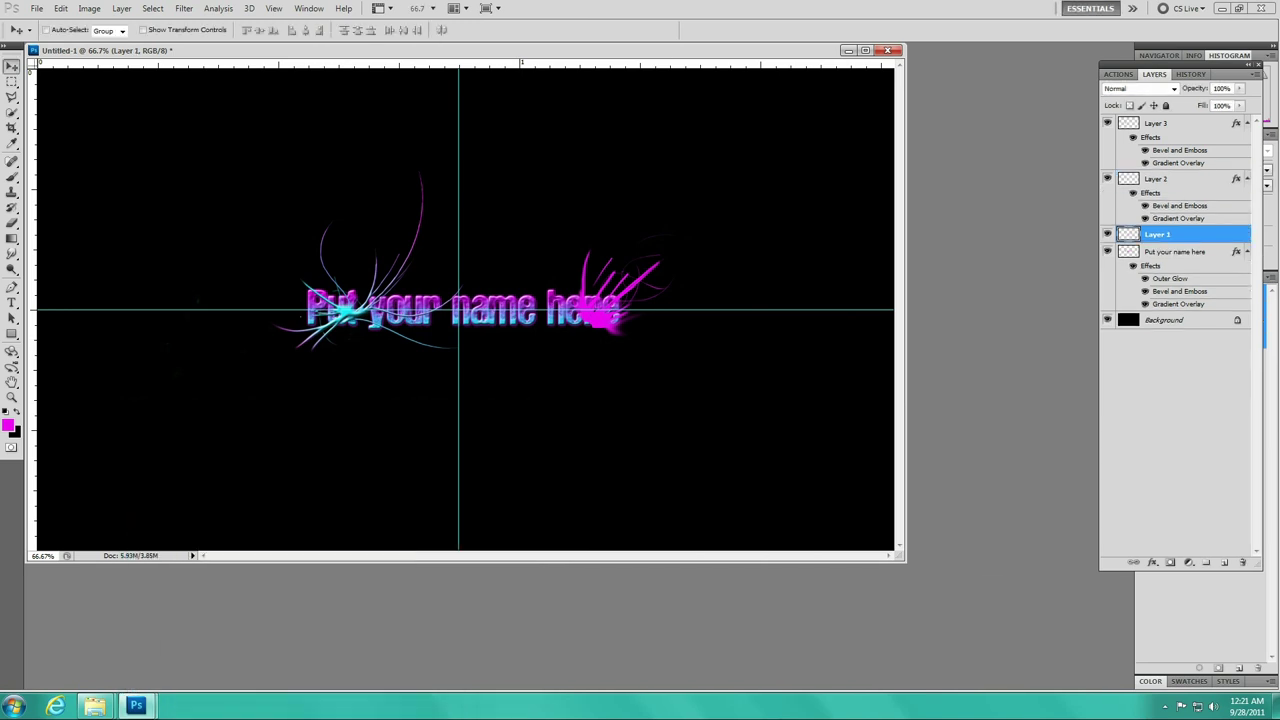
right_click(1160, 234)
click(1152, 257)
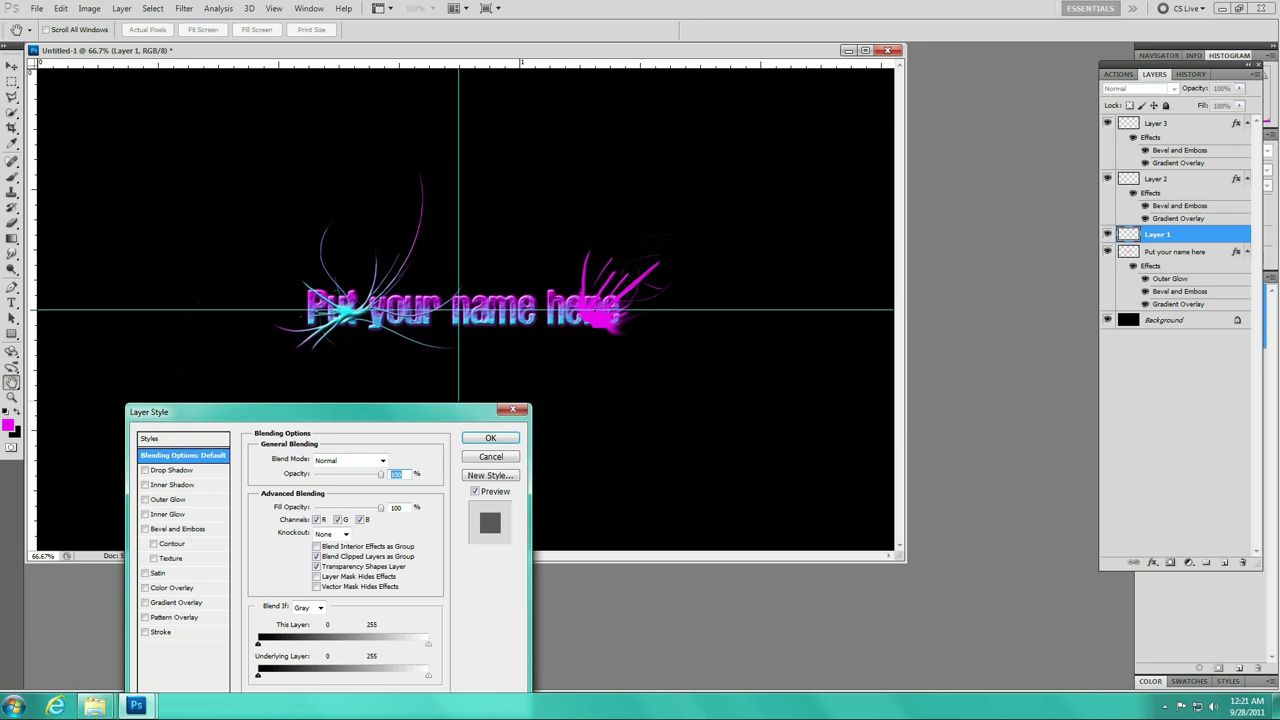
click(178, 602)
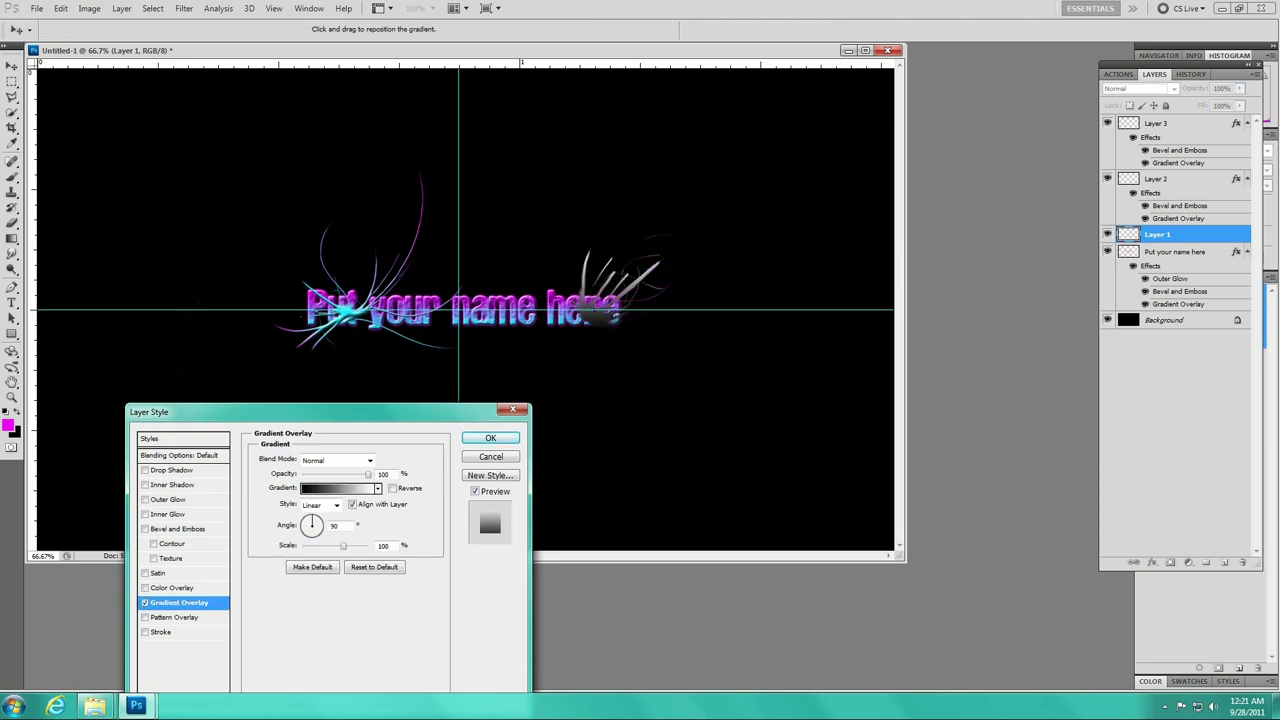
click(377, 488)
click(274, 537)
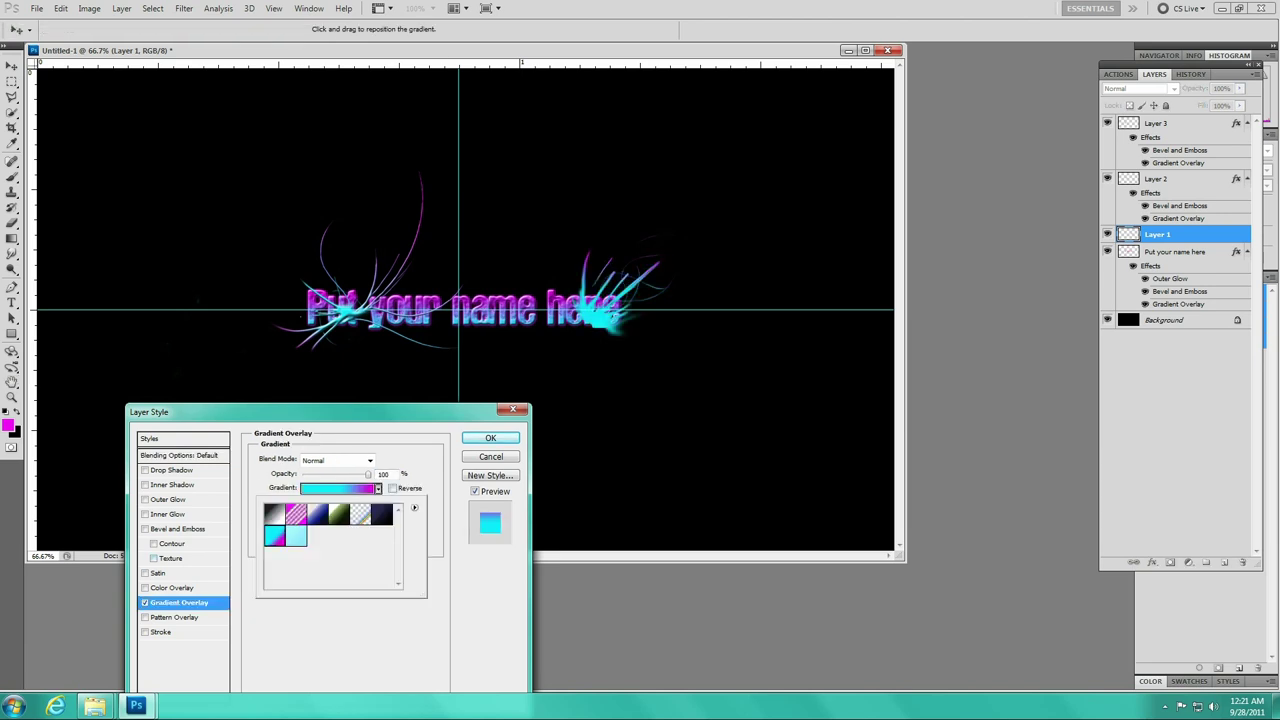
key(Return)
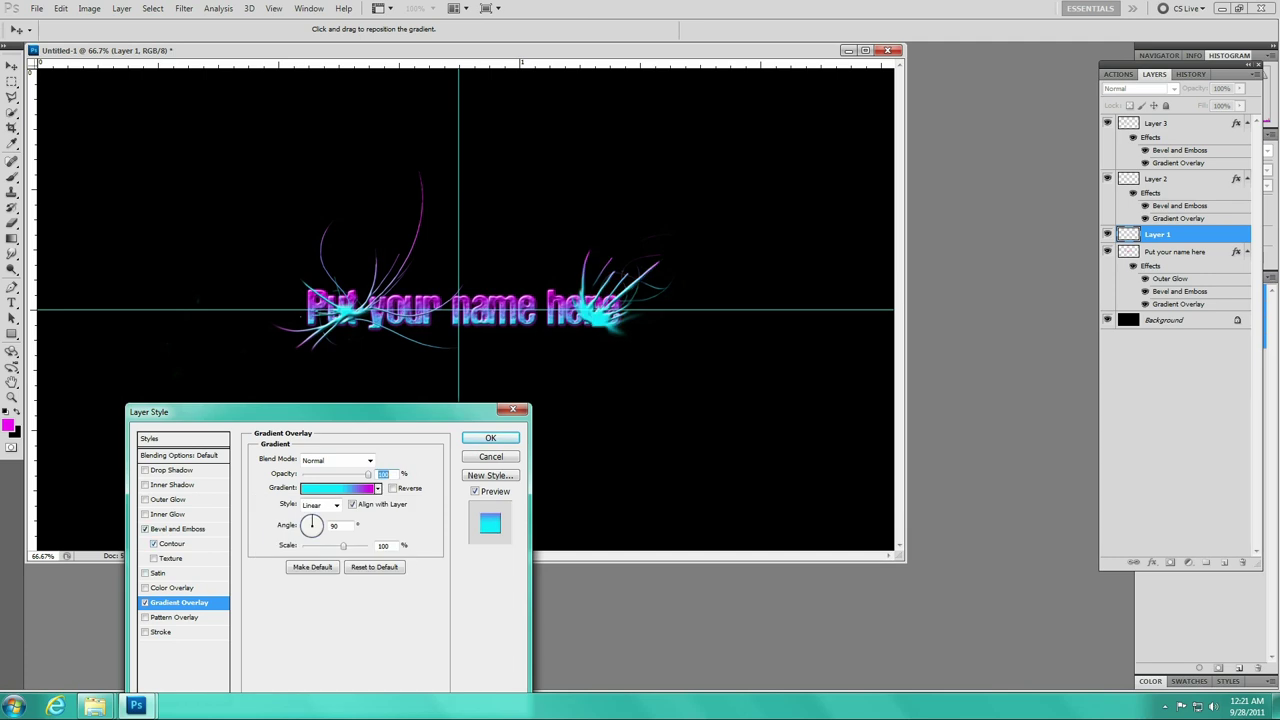
drag(312, 524, 321, 518)
Edit Layer 1's gradient: cyan stop at the left end, magenta stop at 74%, then apply
click(377, 488)
key(Escape)
click(338, 488)
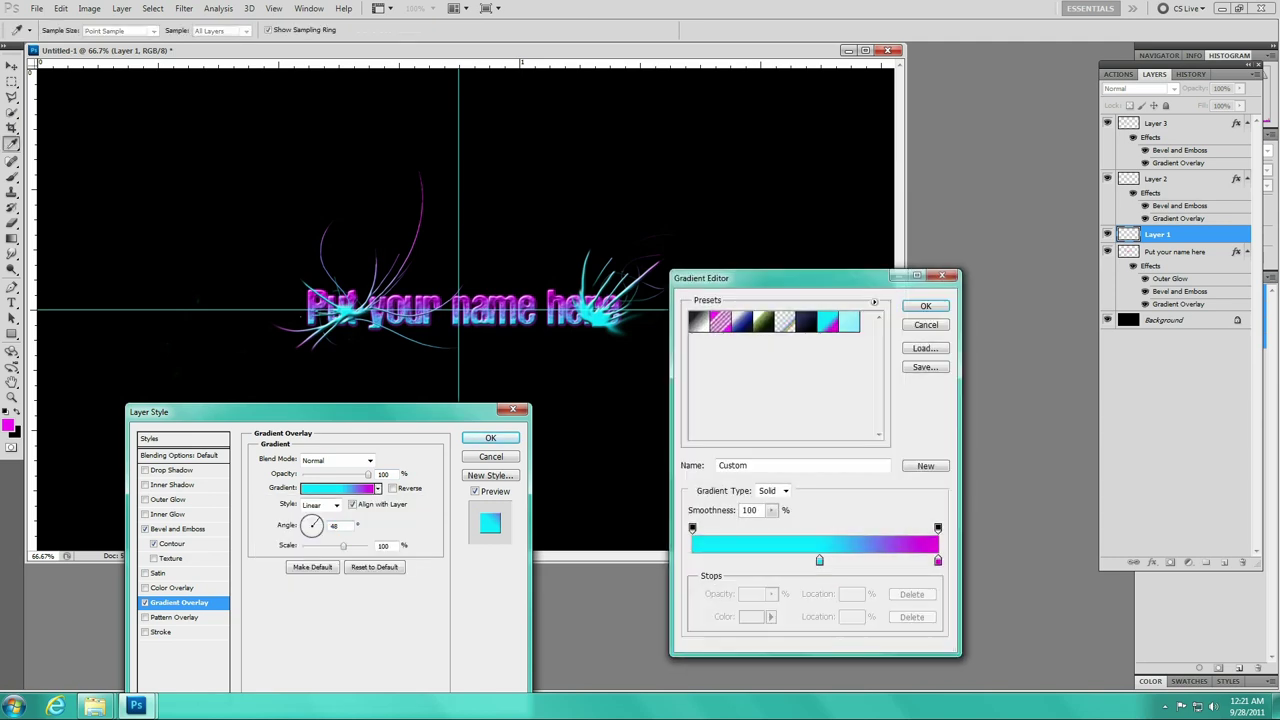
drag(819, 560, 692, 560)
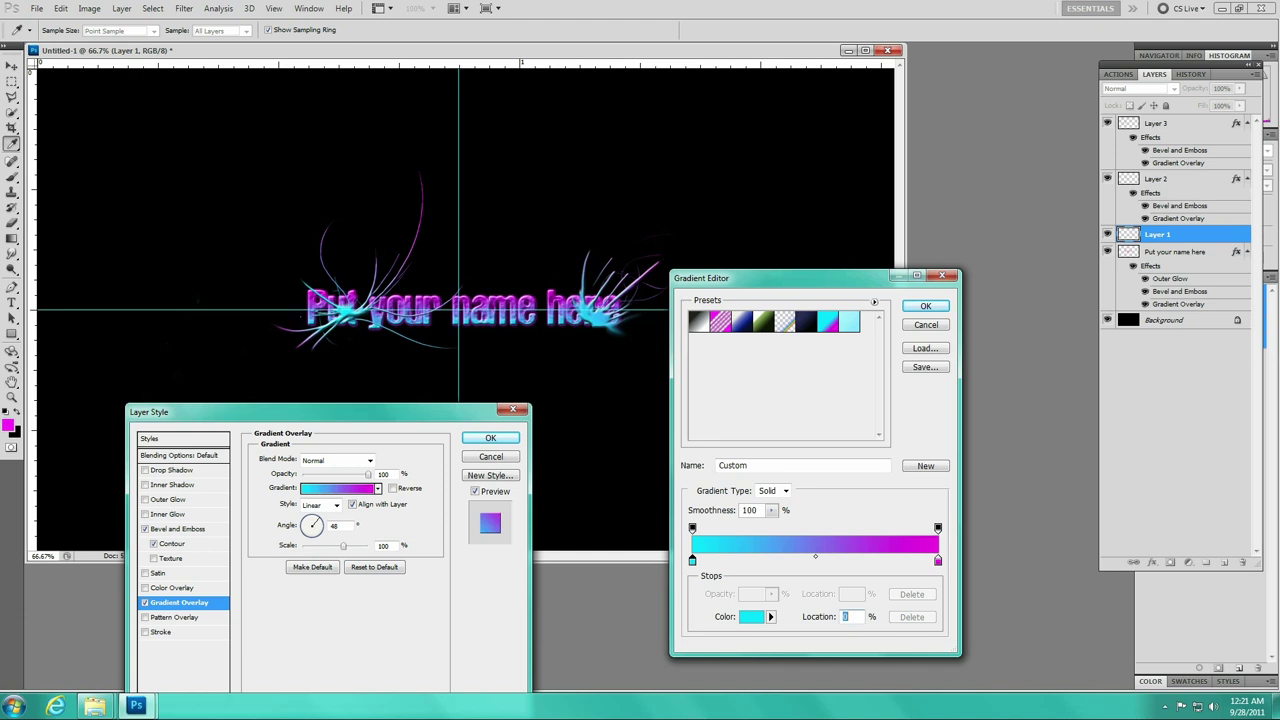
drag(937, 560, 873, 560)
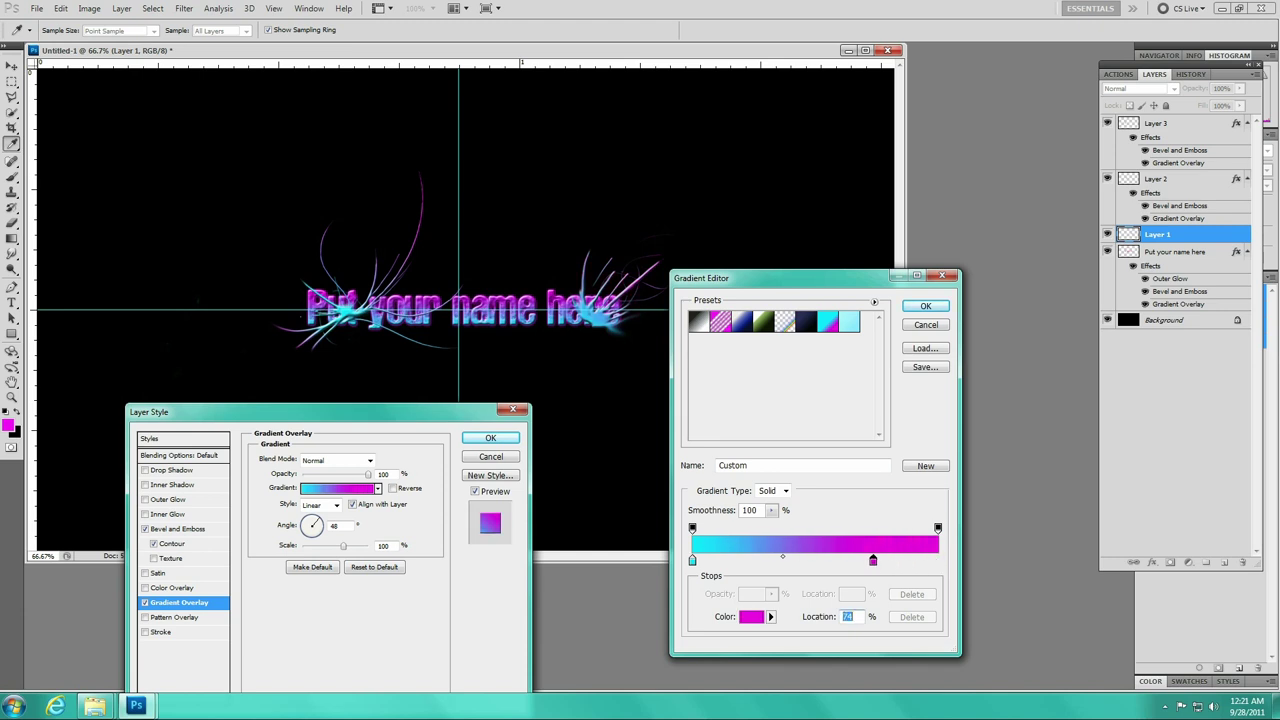
click(925, 306)
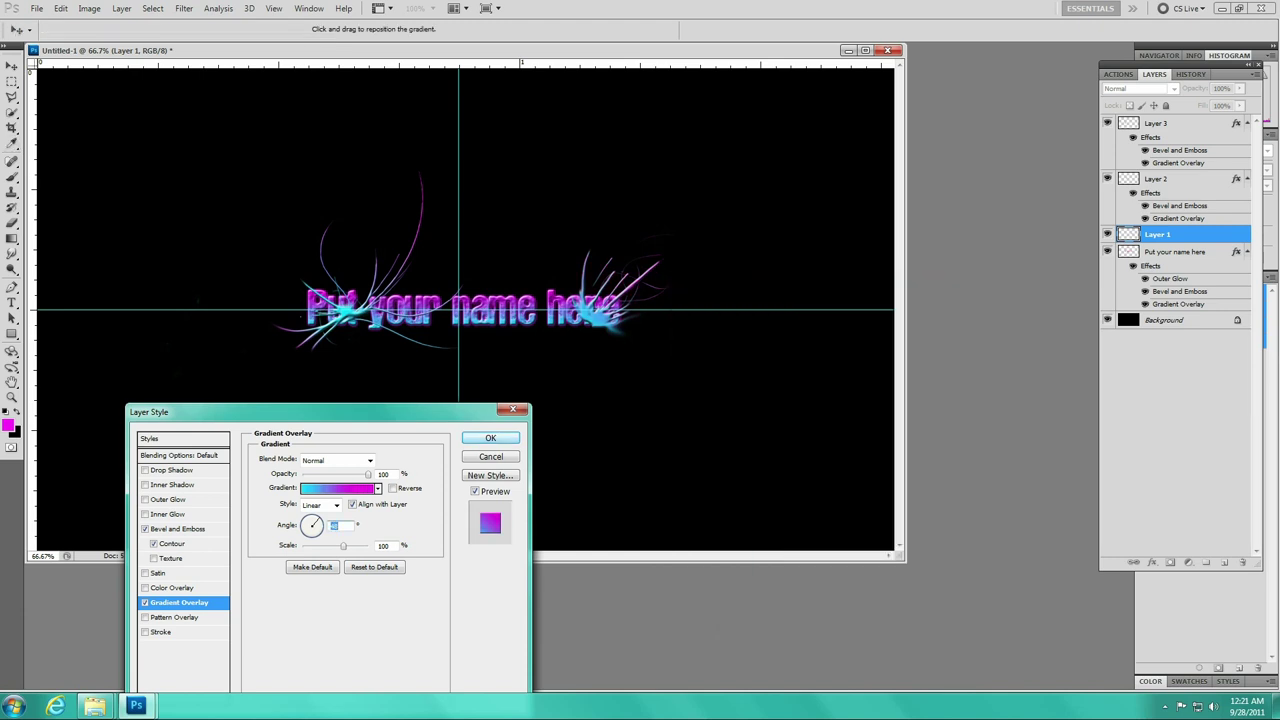
click(490, 438)
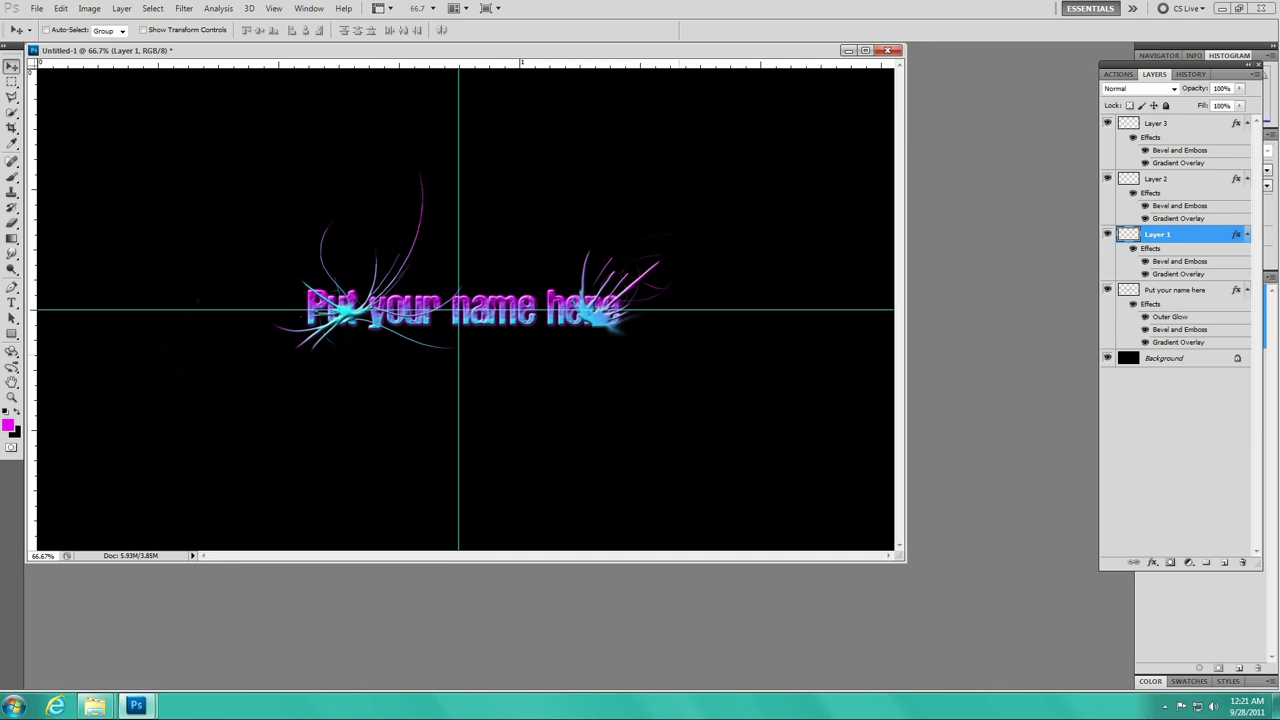
Move the 'Put your name here' layer to the top and add an empty Layer 4 above it
drag(1175, 290, 1175, 116)
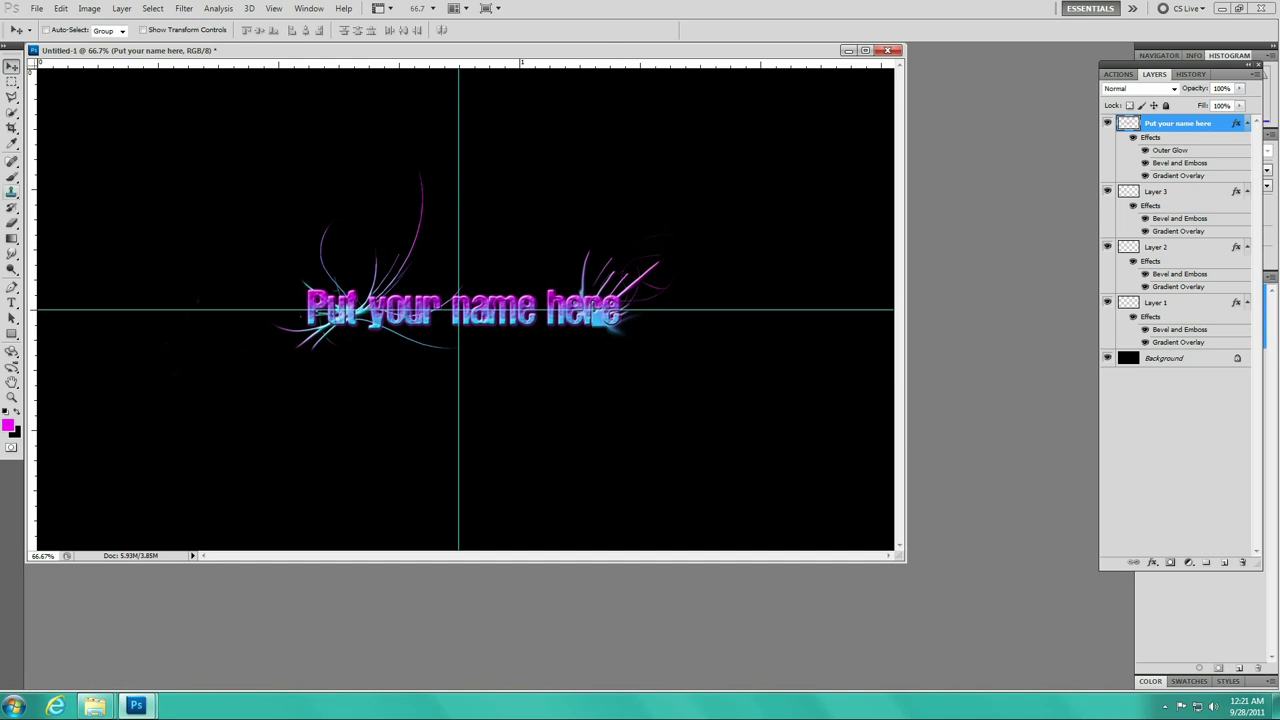
click(12, 287)
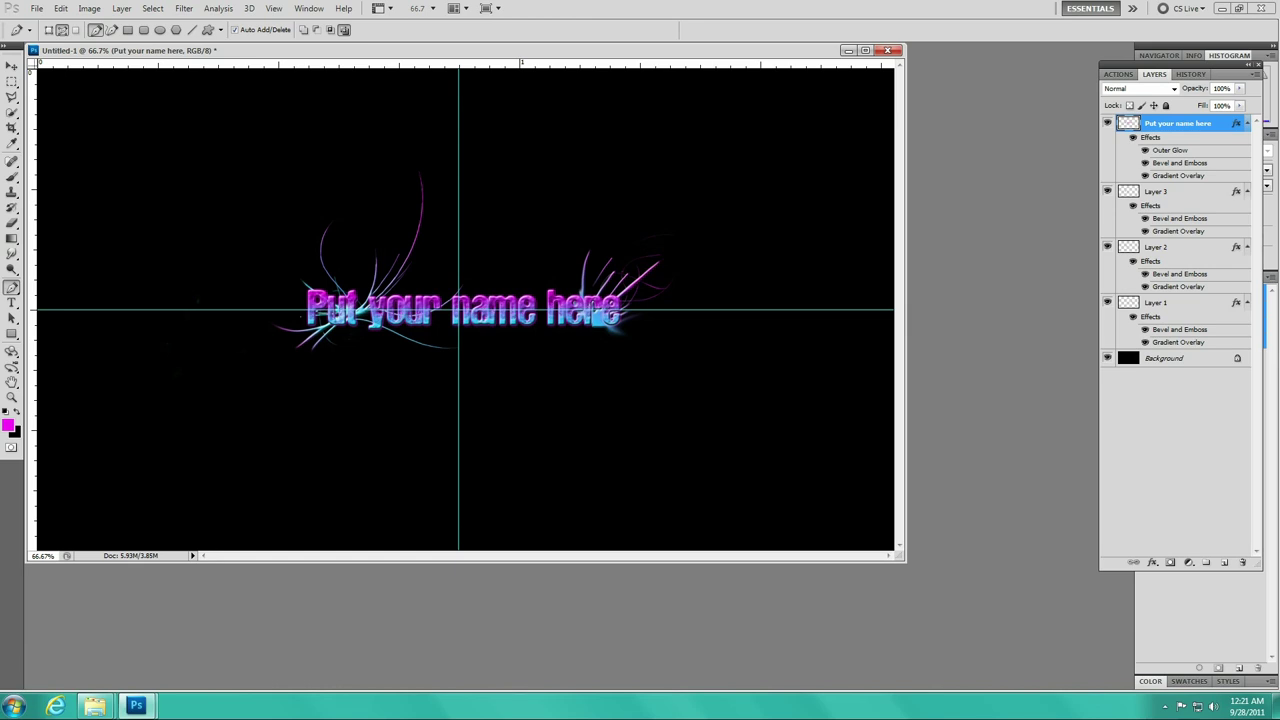
click(1224, 562)
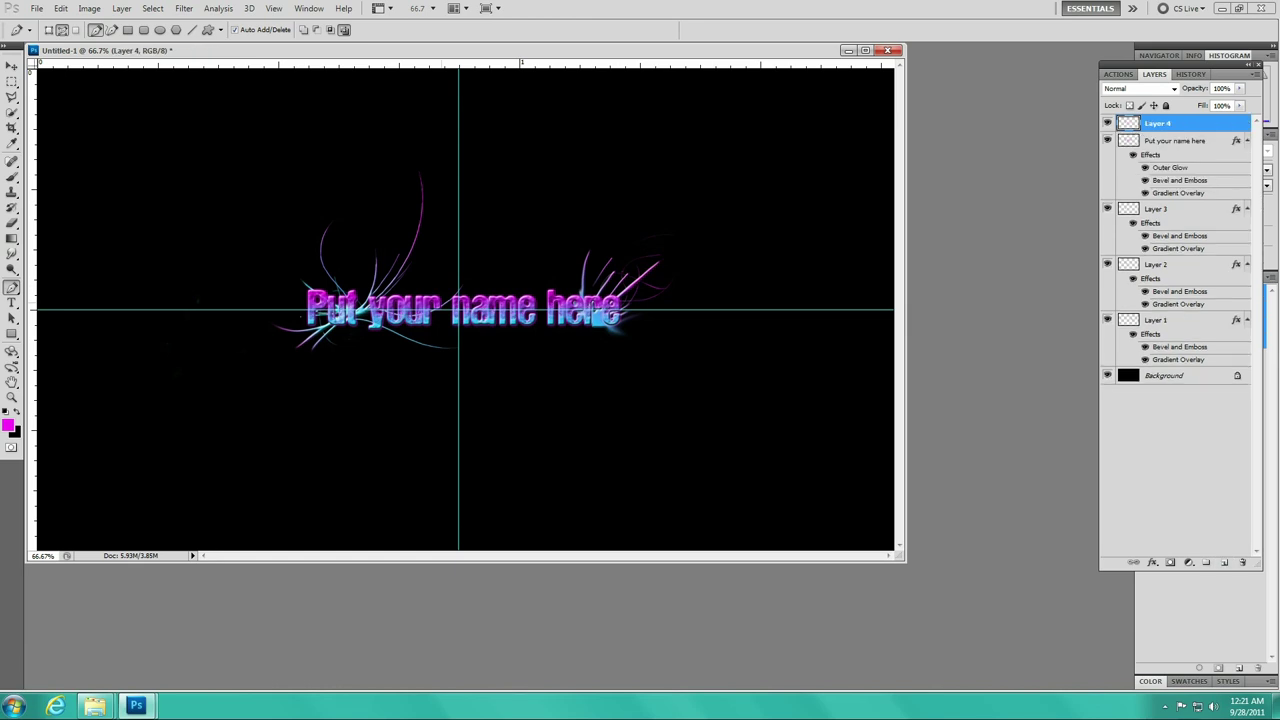
Start a curved pen path left of 'Put', dipping through and below the text
click(251, 318)
mouse_move(416, 274)
mouse_down()
mouse_move(436, 309)
mouse_move(489, 333)
mouse_up()
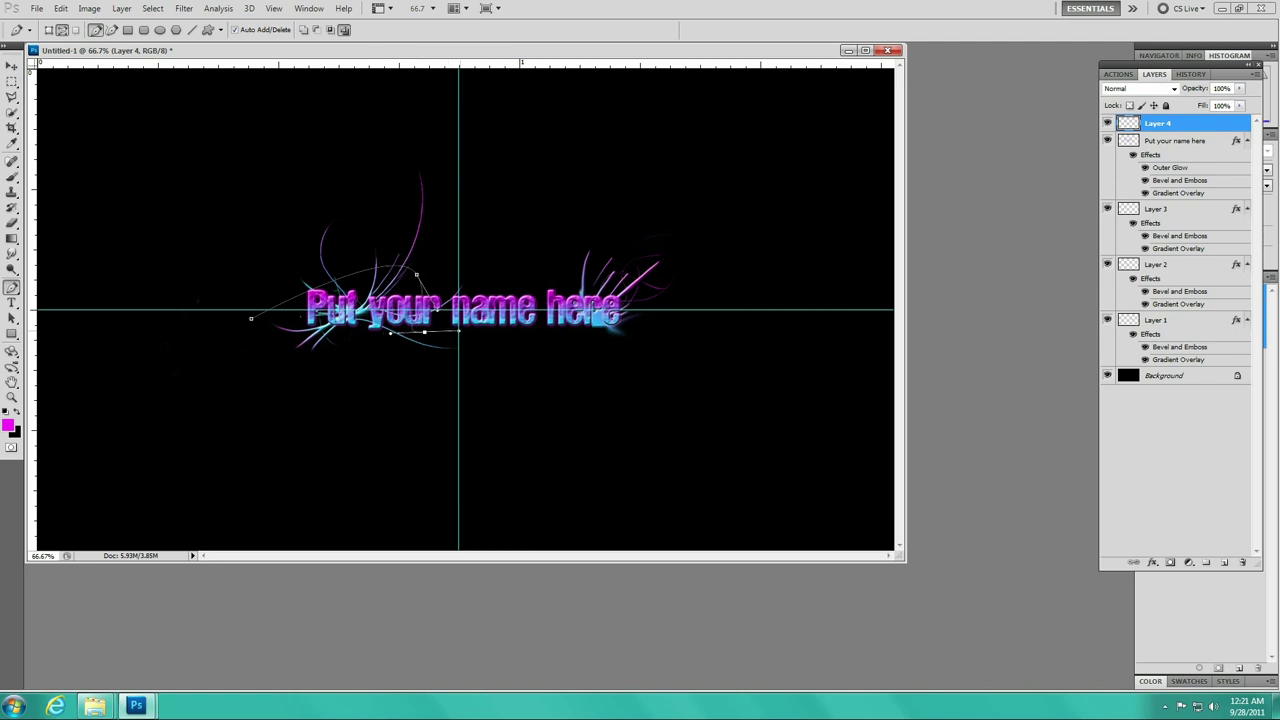
drag(502, 270, 506, 294)
click(506, 293)
drag(591, 346, 610, 345)
Fix the last anchor with Undo/Step Forward and finish the curved path past 'here'
click(61, 8)
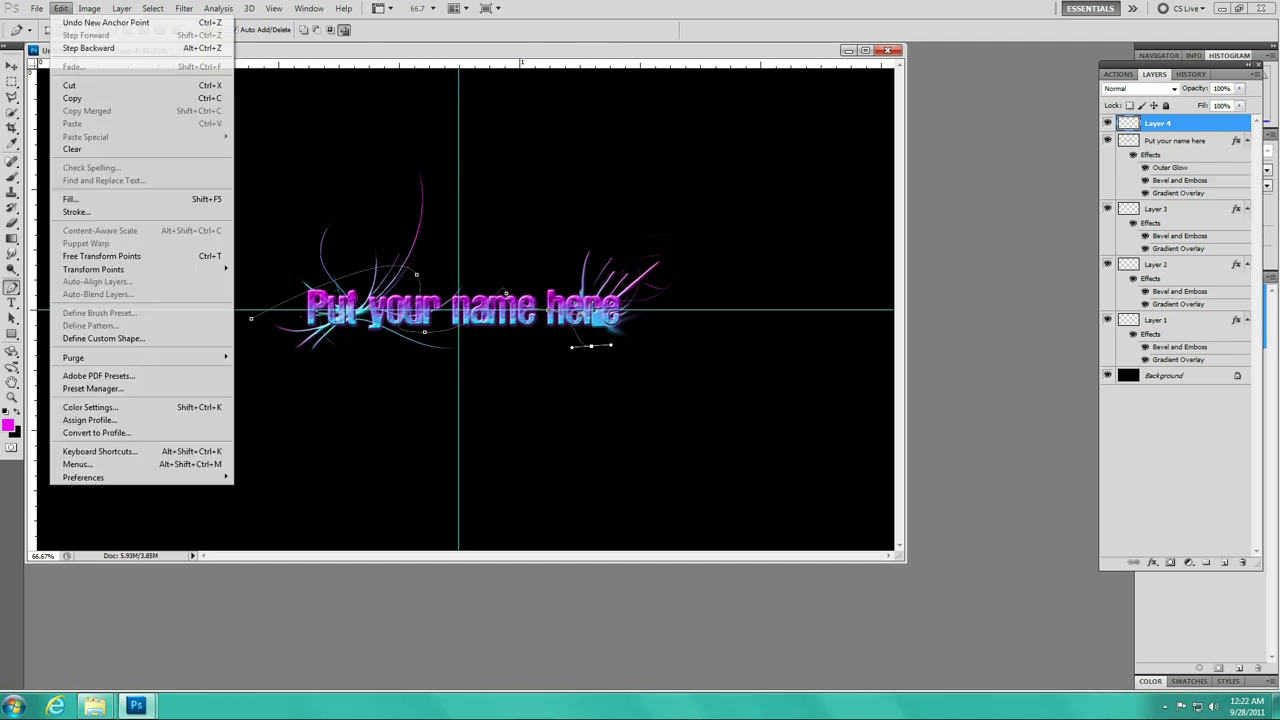
click(61, 8)
click(105, 22)
click(61, 8)
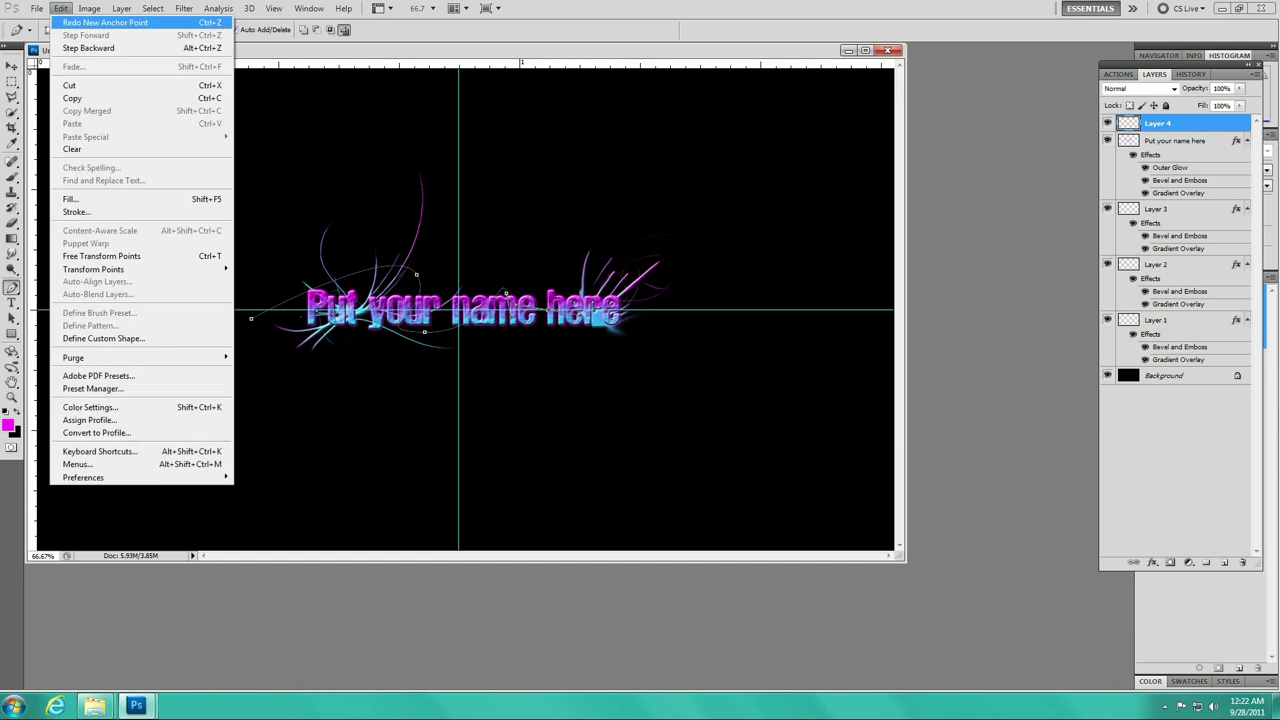
click(95, 46)
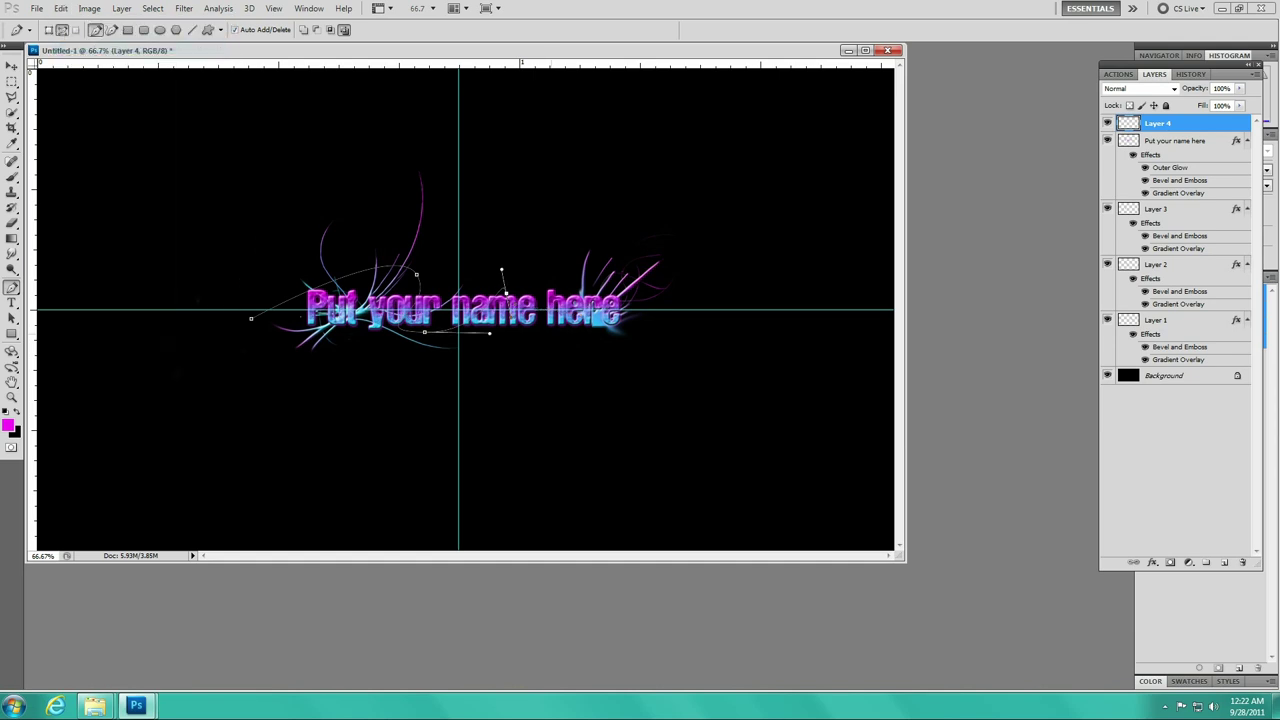
drag(562, 342, 583, 345)
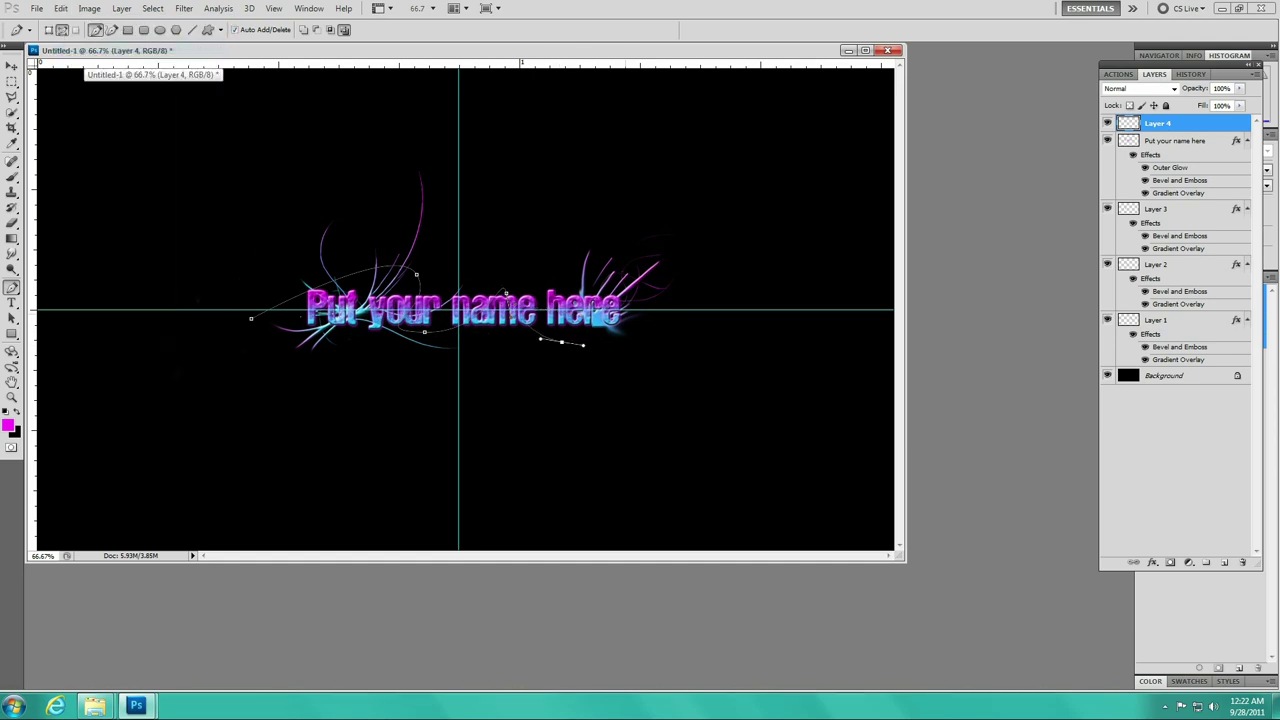
mouse_move(631, 295)
mouse_down()
mouse_move(638, 324)
mouse_move(693, 332)
mouse_move(683, 310)
mouse_up()
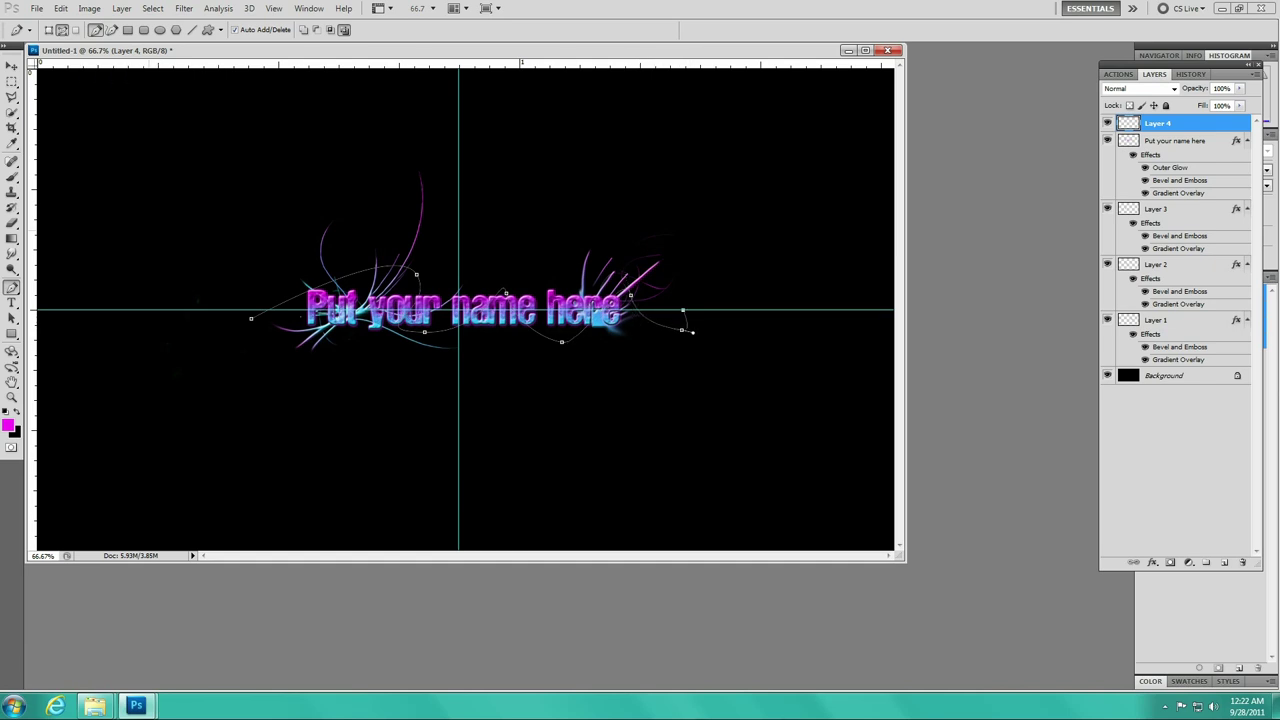
key(v)
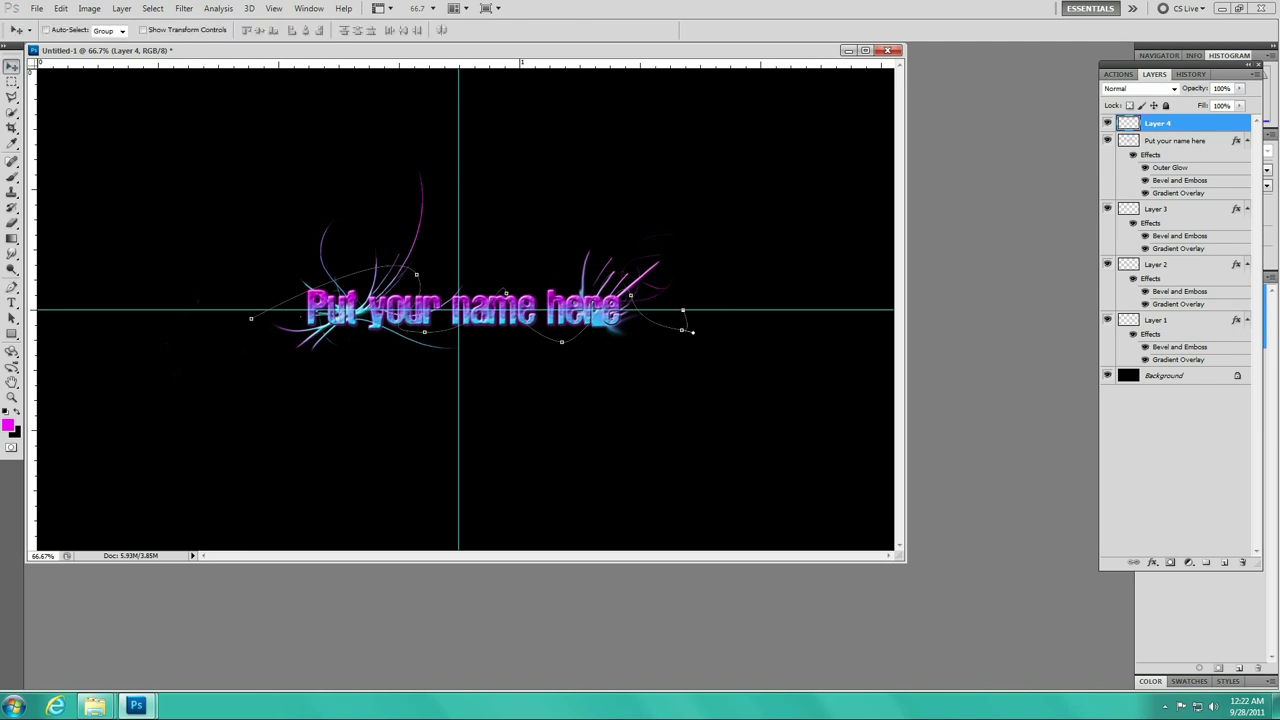
click(12, 177)
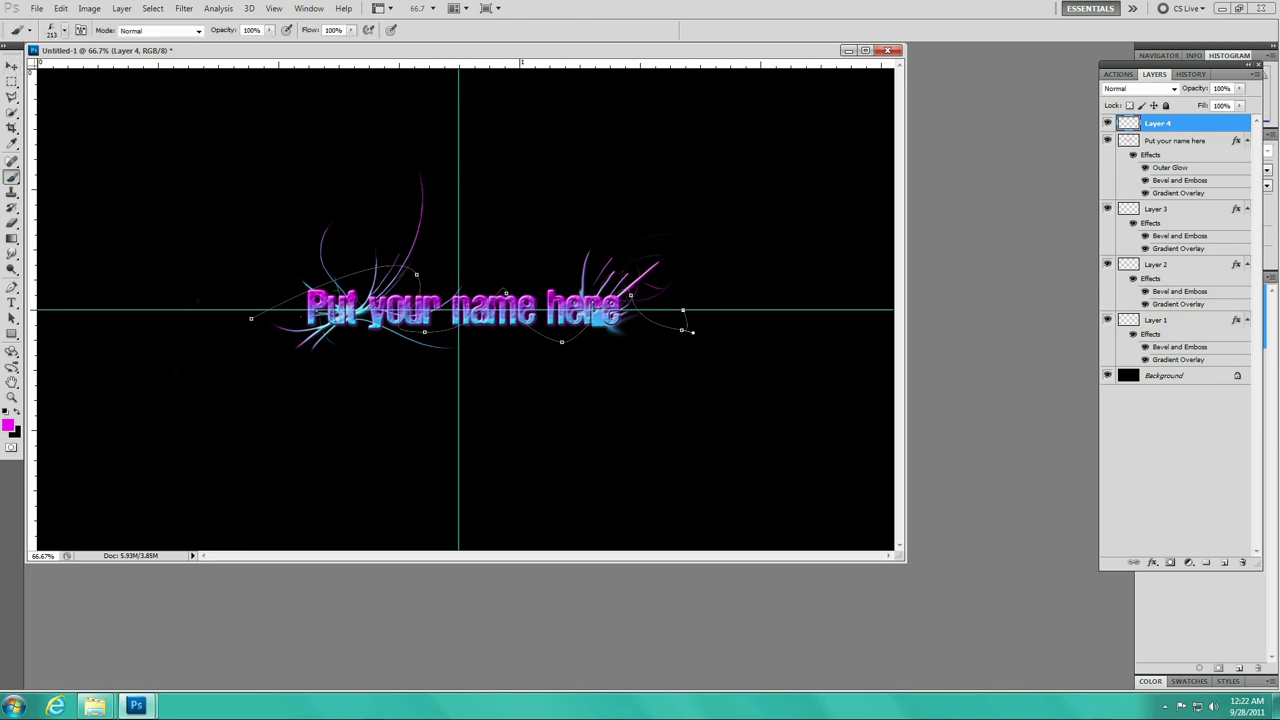
click(64, 30)
Stroke the curved path on Layer 4 with a 4 px hard round magenta brush
scroll(80, 155, up, 3)
scroll(80, 155, up, 3)
scroll(80, 155, up, 3)
click(89, 122)
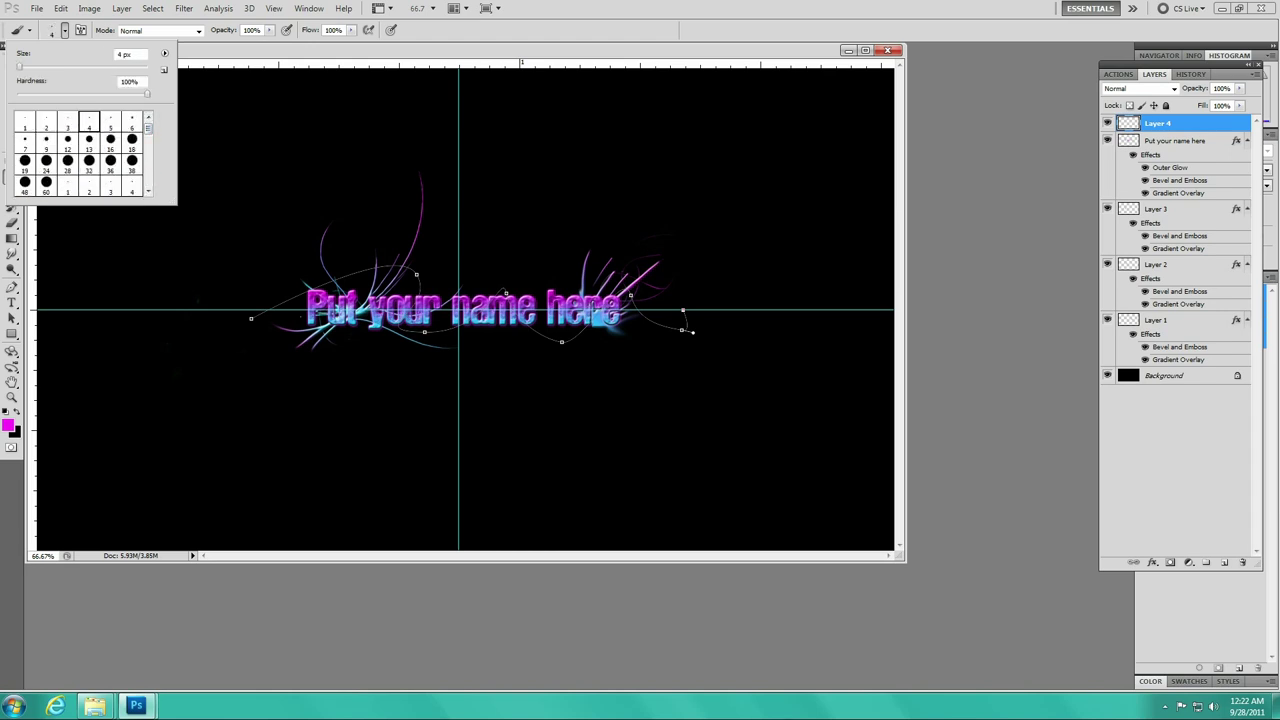
key(Return)
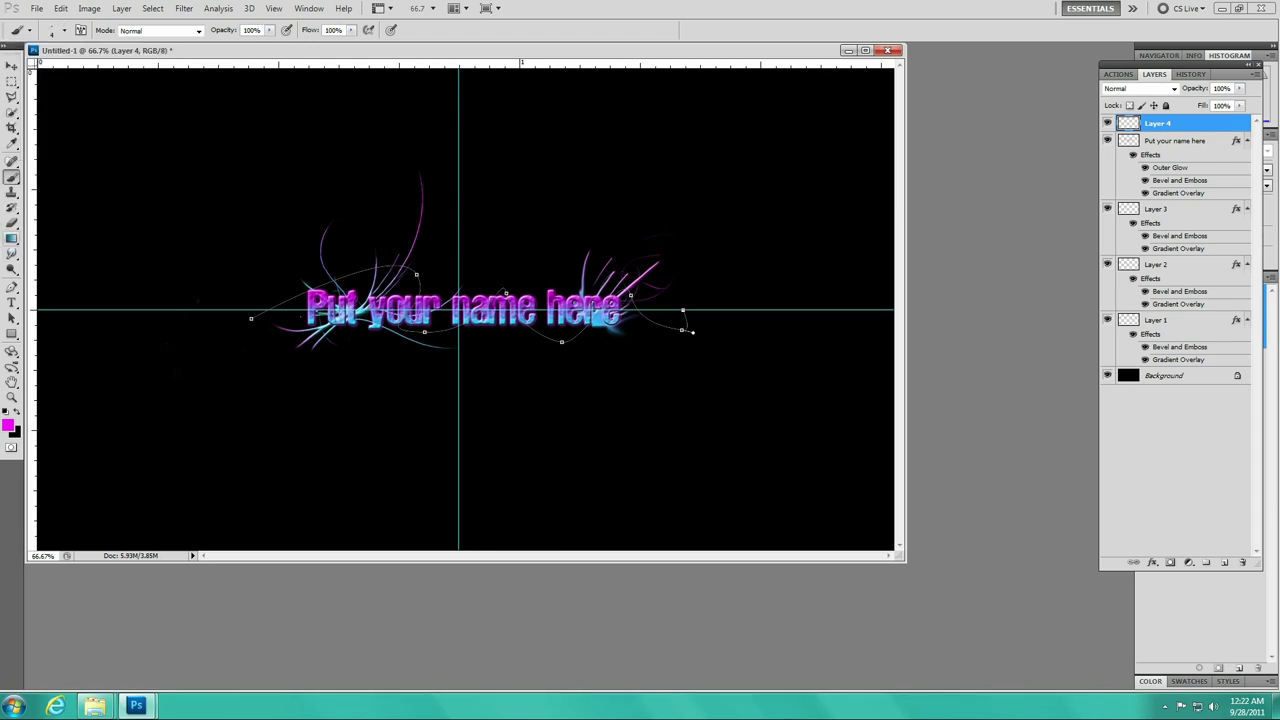
click(12, 287)
right_click(301, 266)
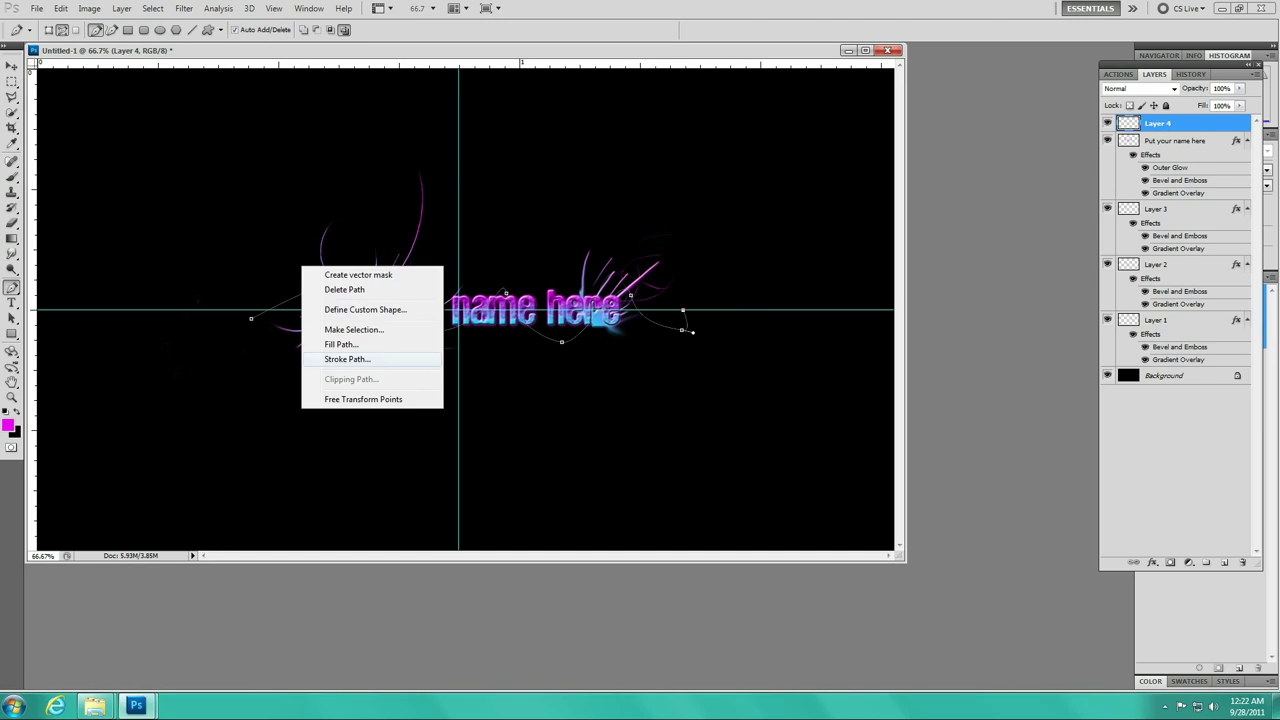
click(347, 359)
key(Return)
Add an inner glow and a magenta outer glow to Layer 4's stroke
right_click(1130, 124)
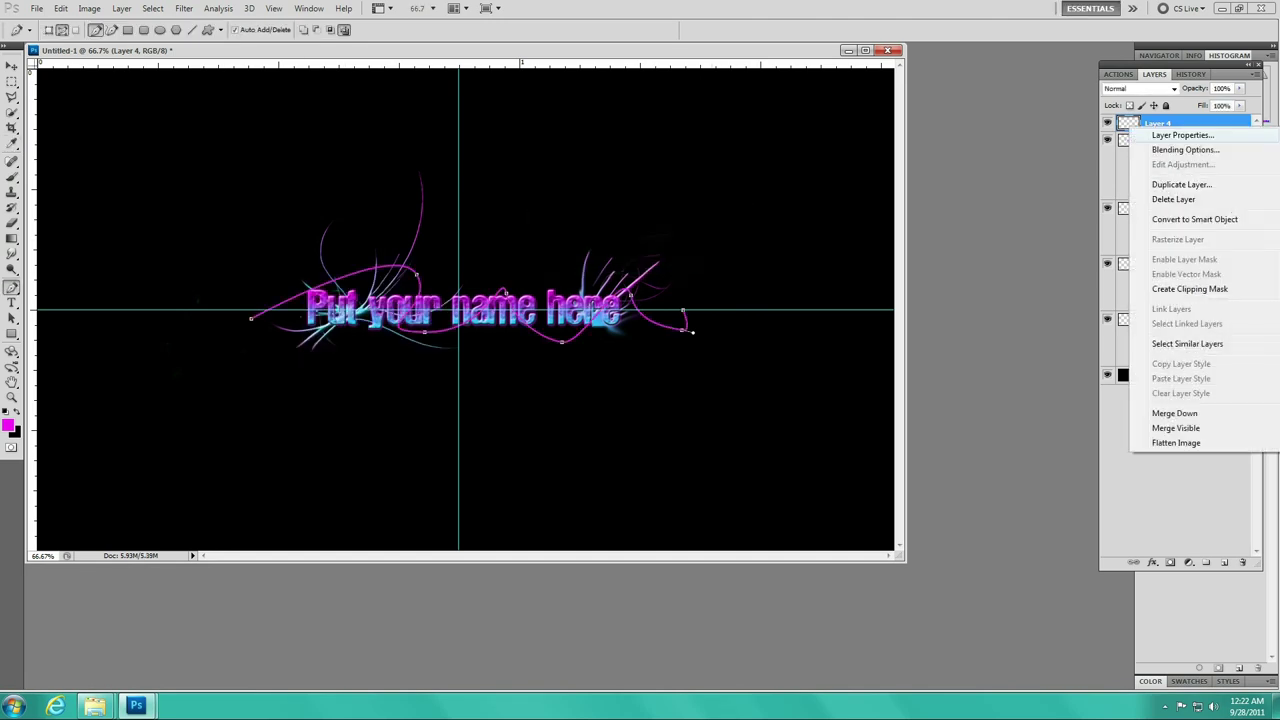
click(1175, 151)
click(145, 514)
click(145, 499)
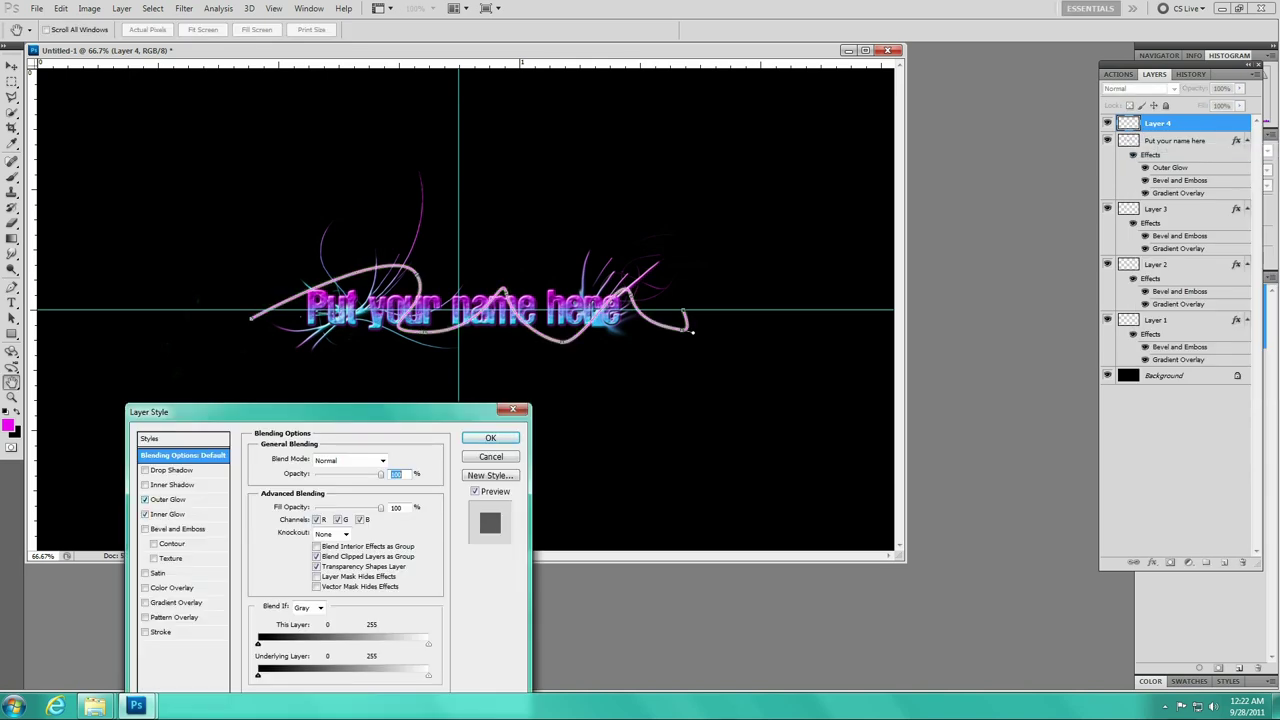
click(168, 499)
click(285, 503)
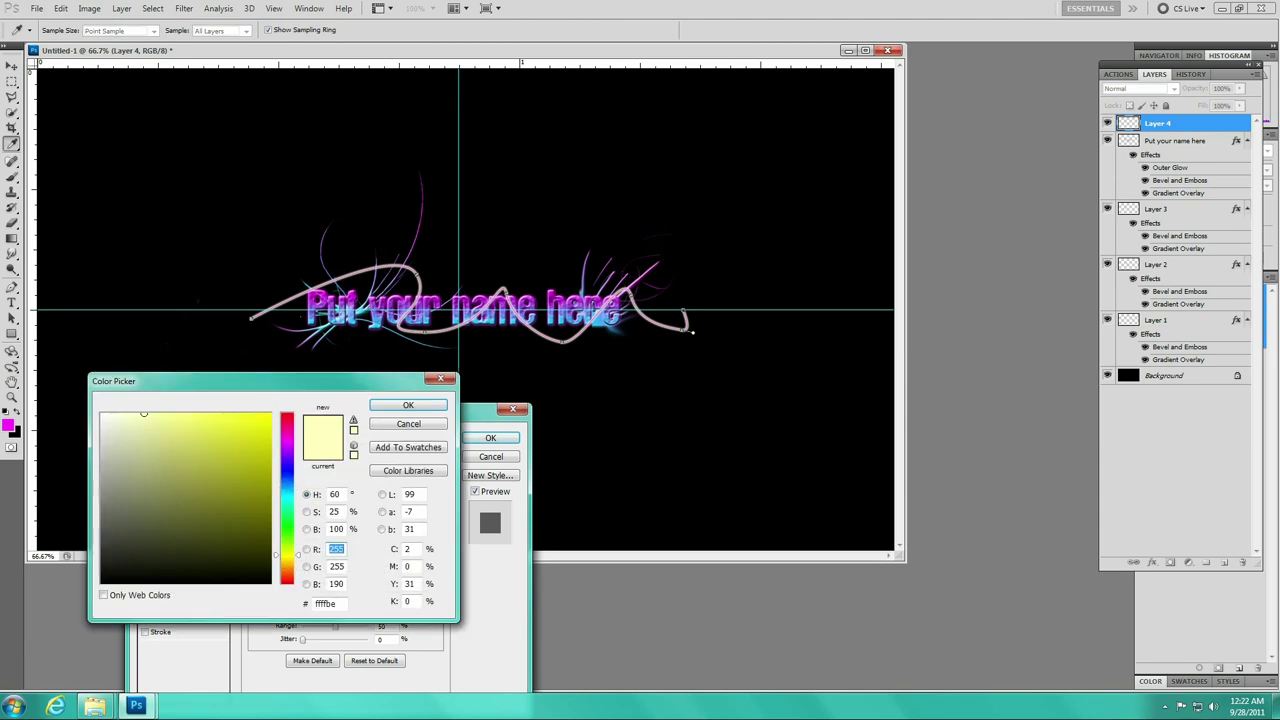
click(330, 302)
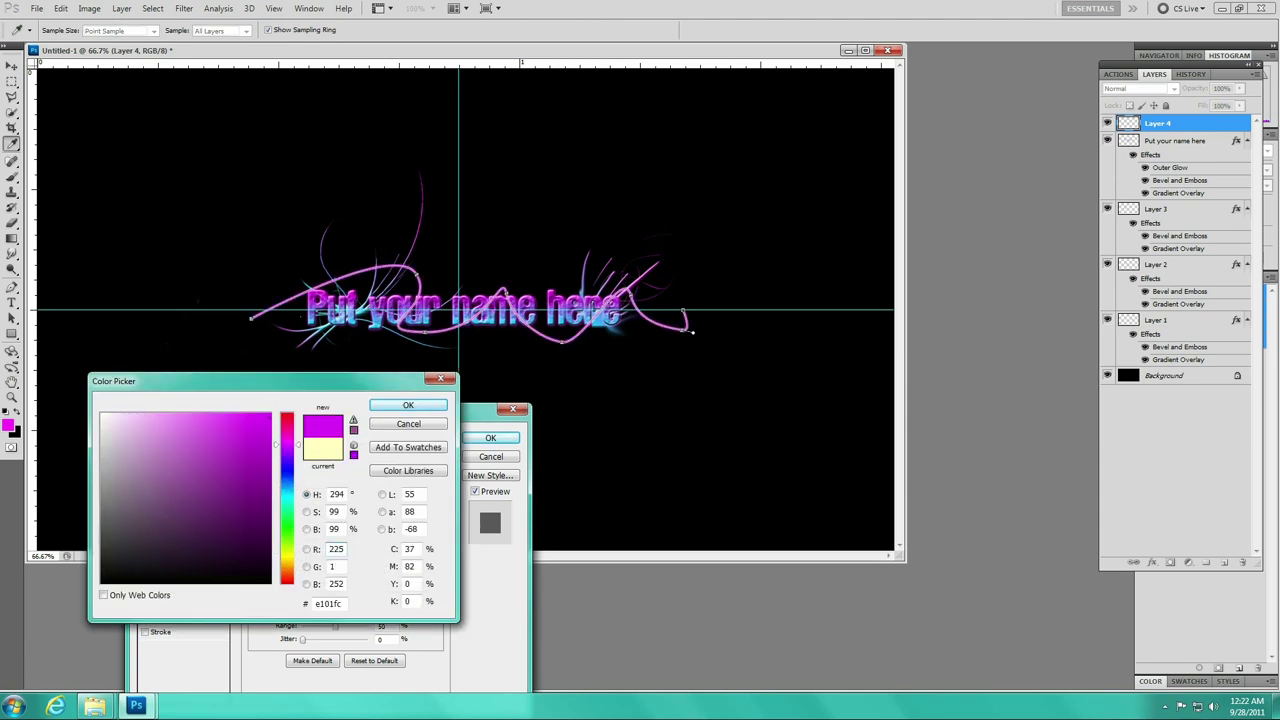
key(Return)
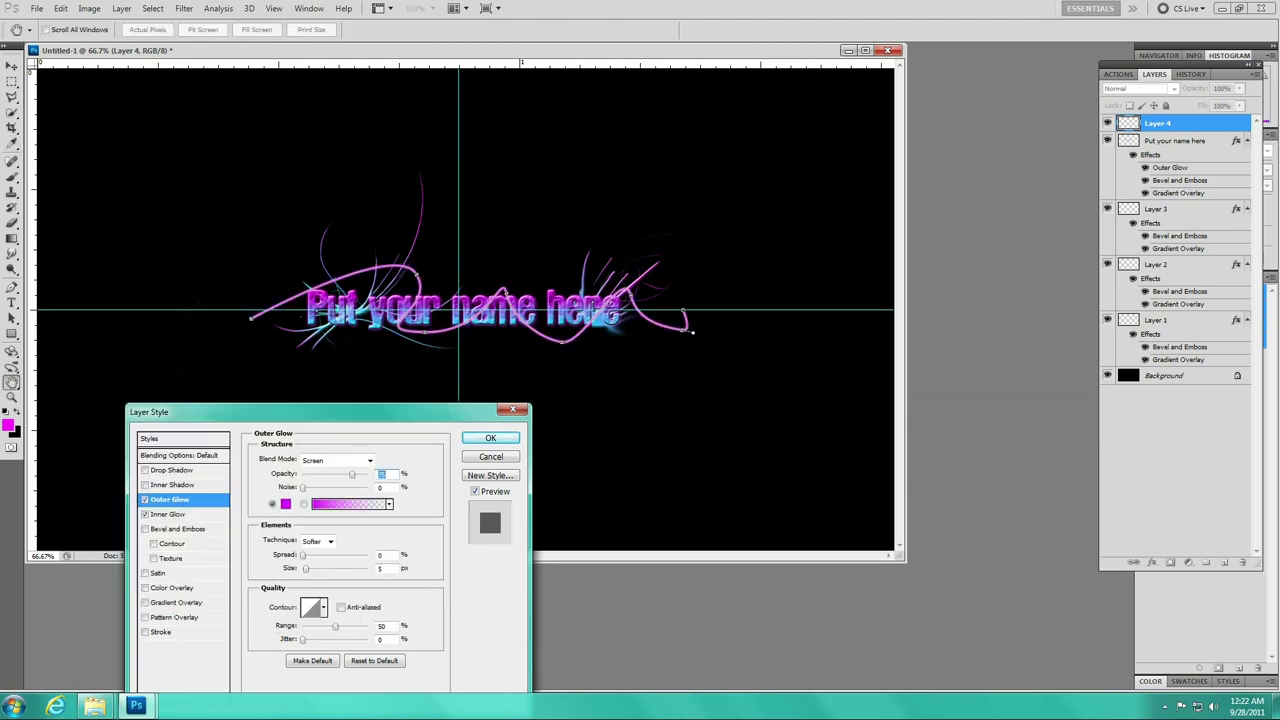
Add a cyan-to-magenta gradient overlay to Layer 4 and apply the styles
click(145, 602)
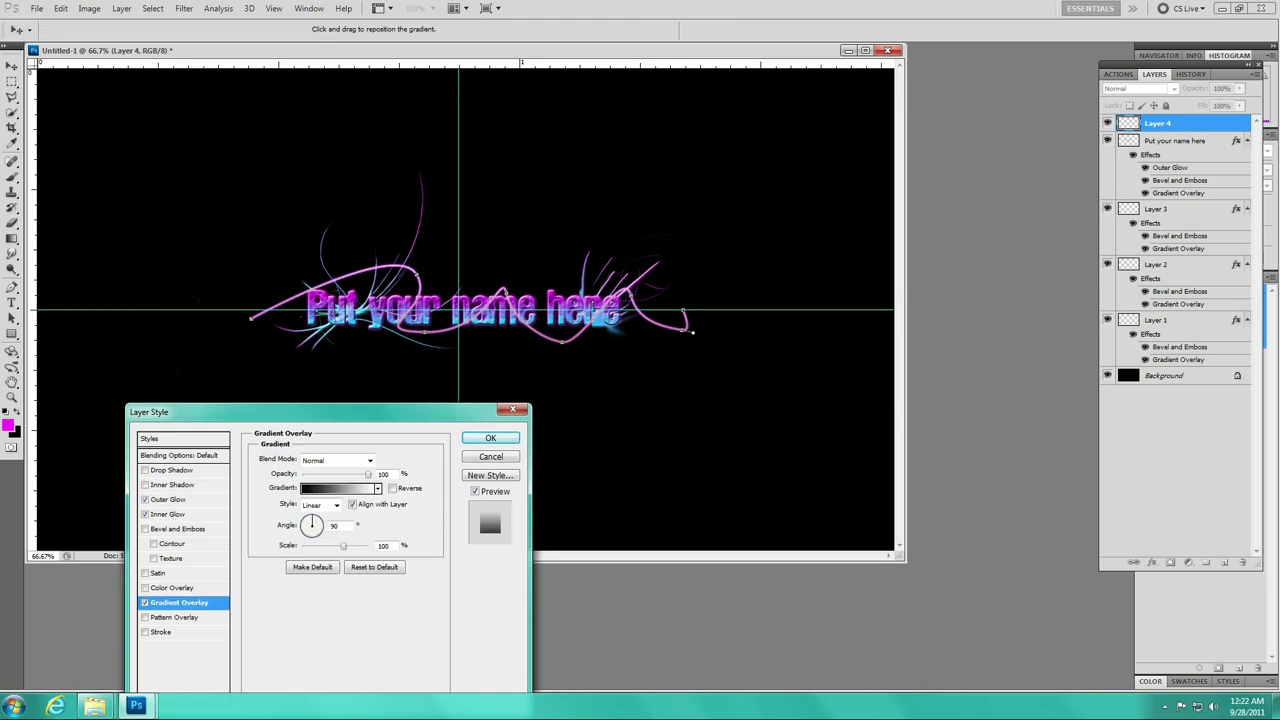
click(377, 488)
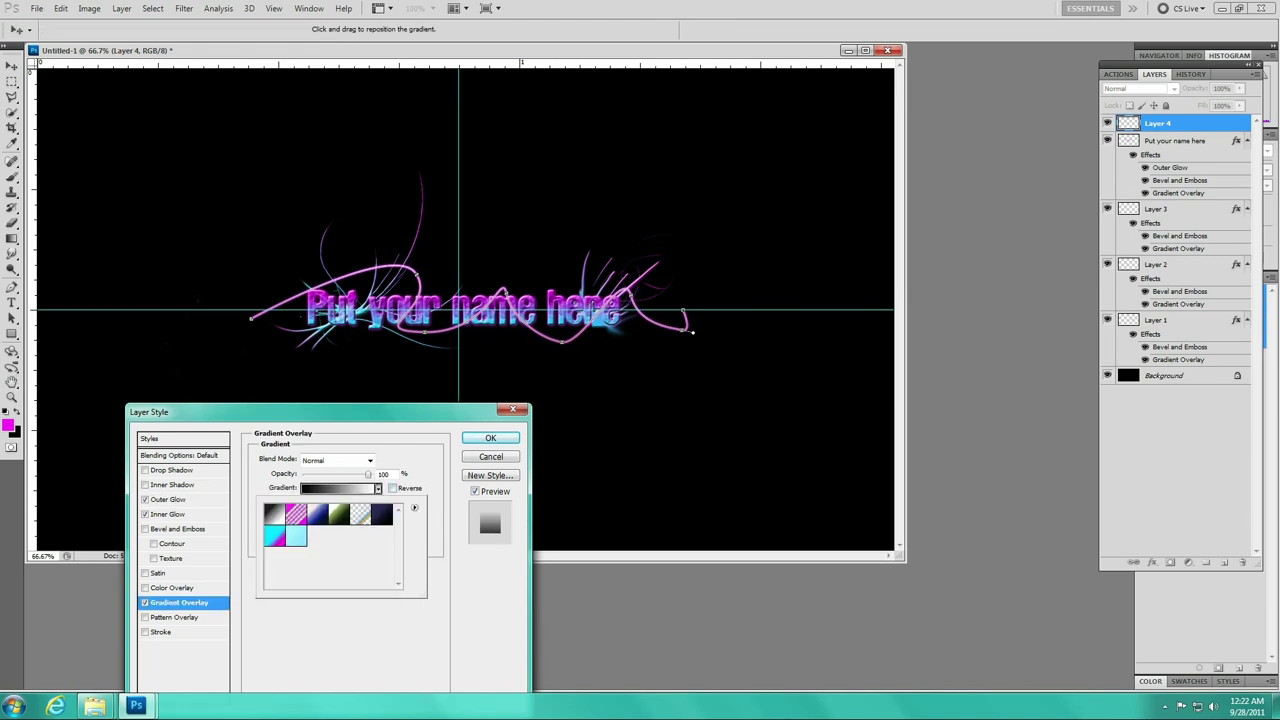
click(274, 536)
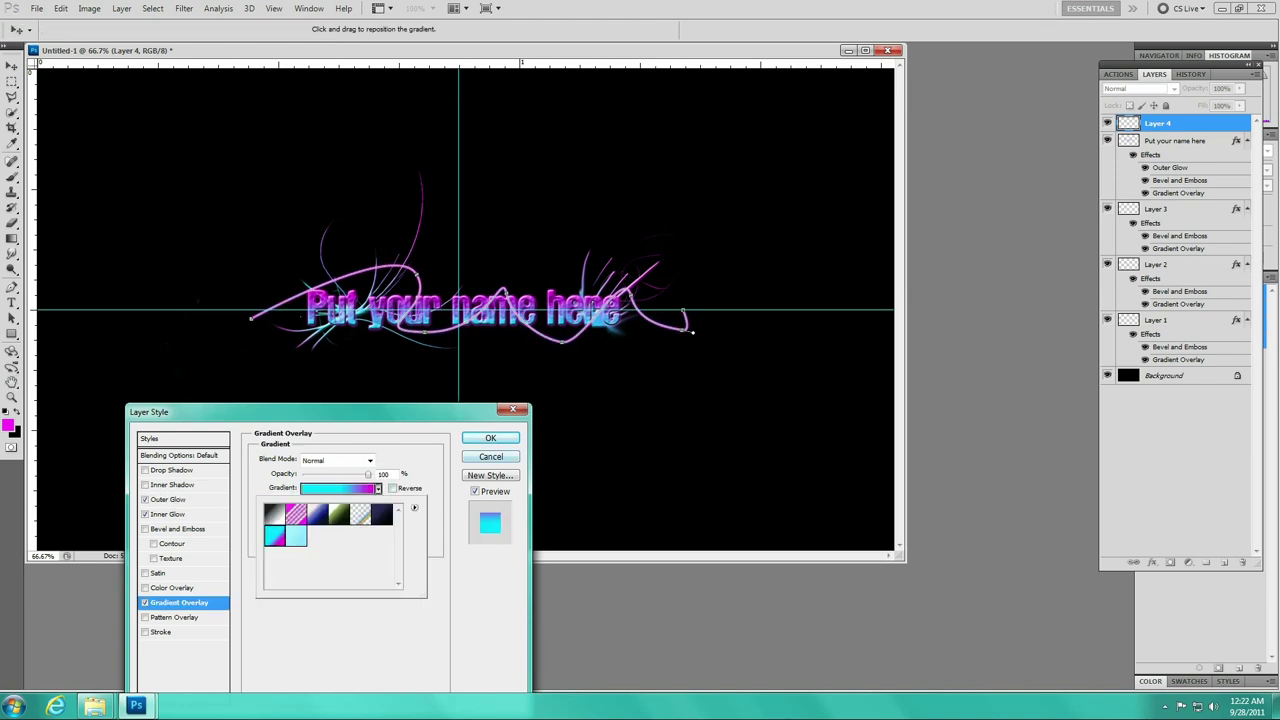
click(490, 438)
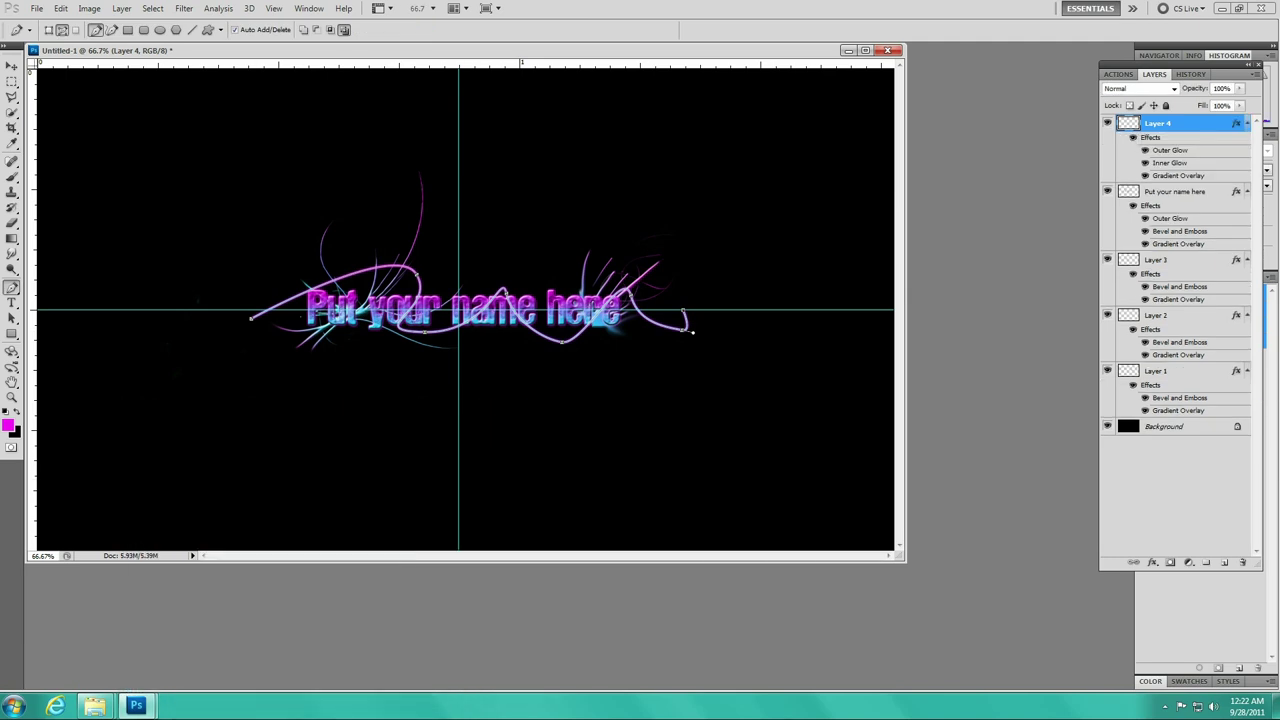
Soften the stroke ends with a 60 px, 0% hardness Eraser, then view at 100%
click(11, 97)
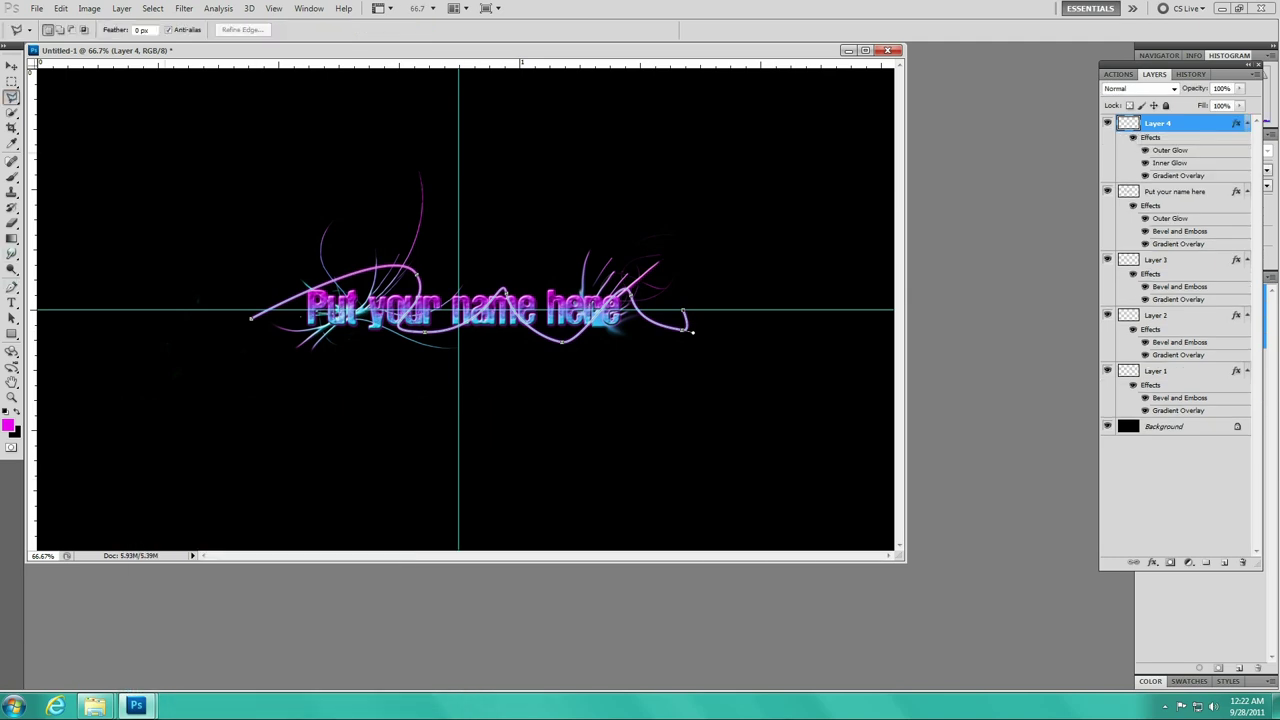
right_click(164, 152)
key(Escape)
click(11, 222)
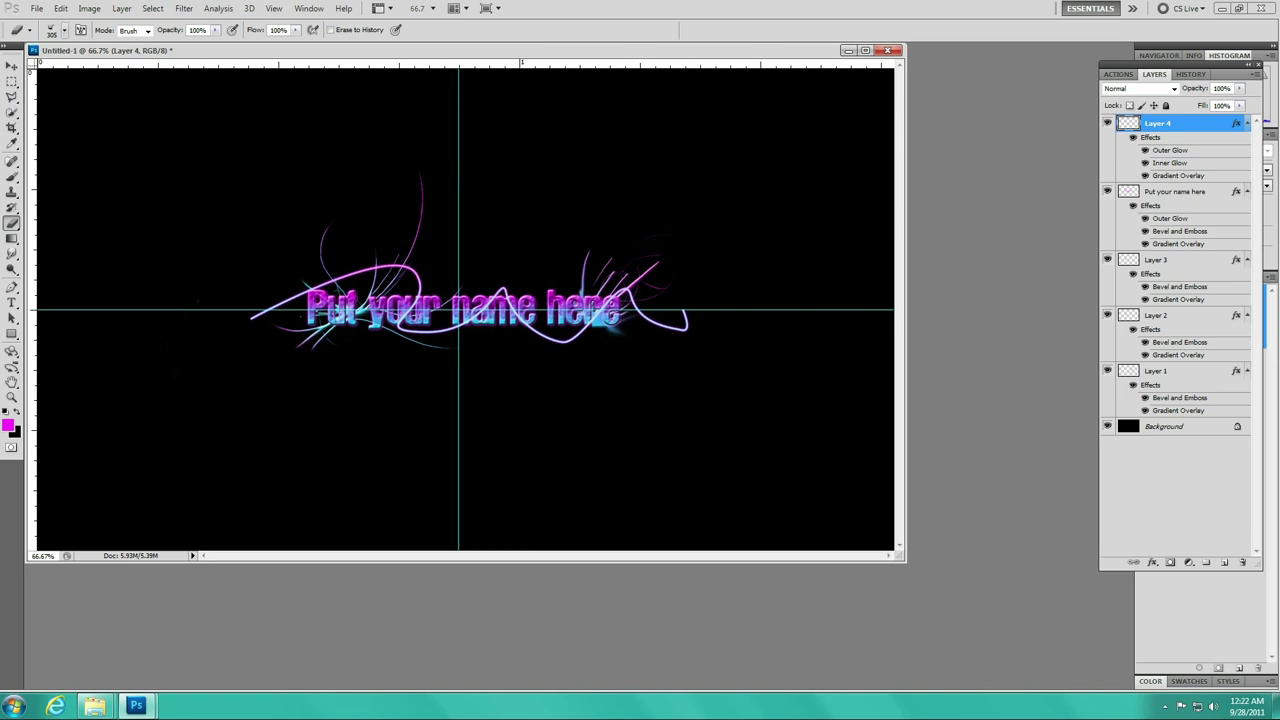
click(64, 30)
scroll(88, 140, up, 5)
click(46, 128)
drag(147, 94, 17, 94)
key(Return)
key(v)
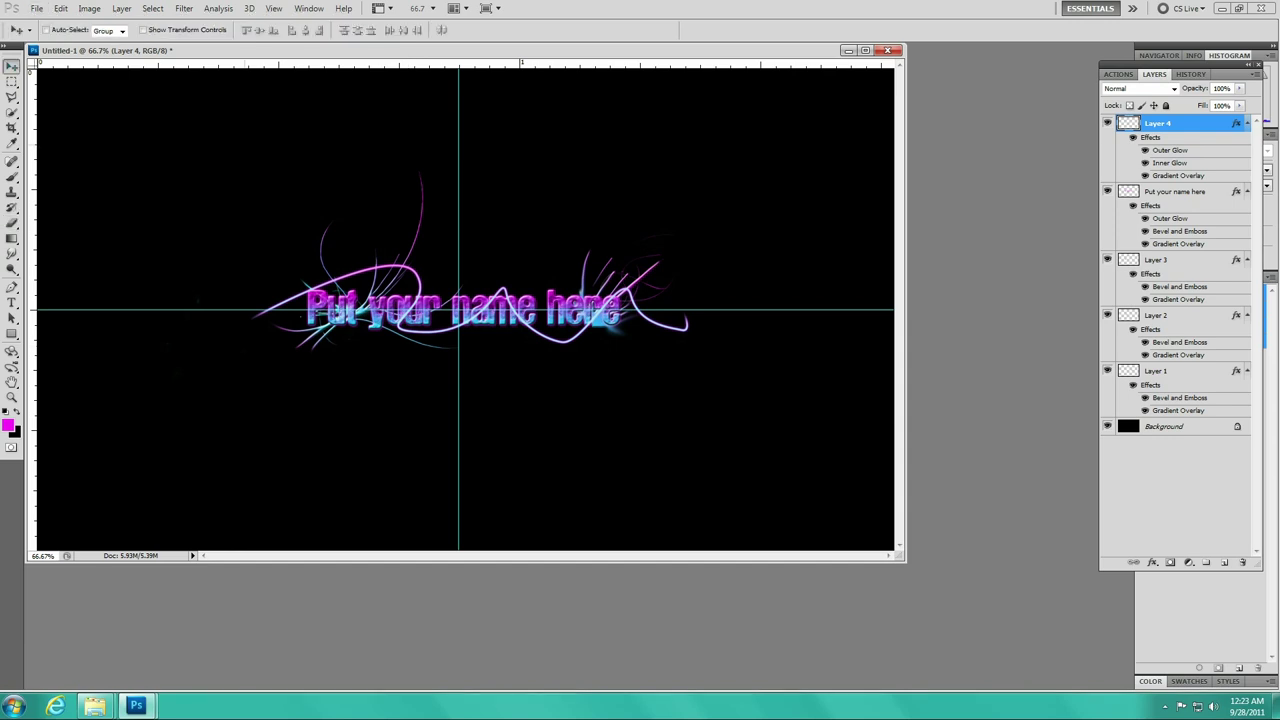
key(ctrl+plus)
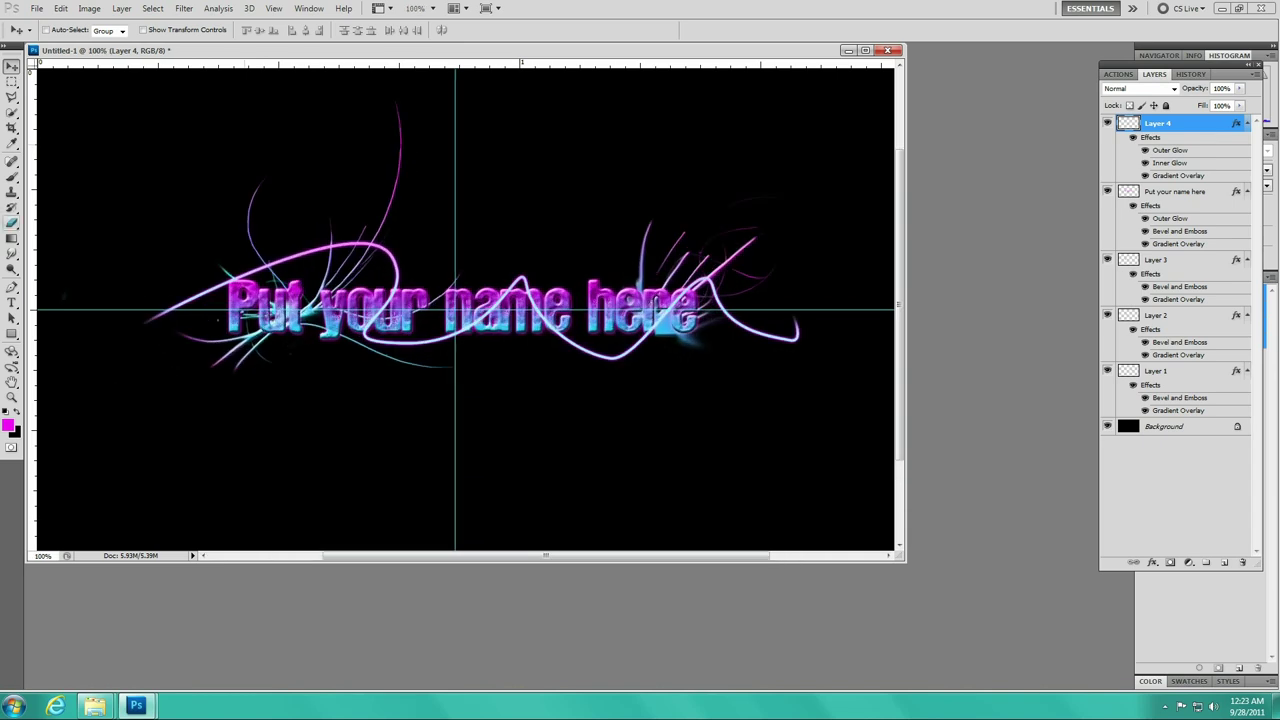
click(12, 222)
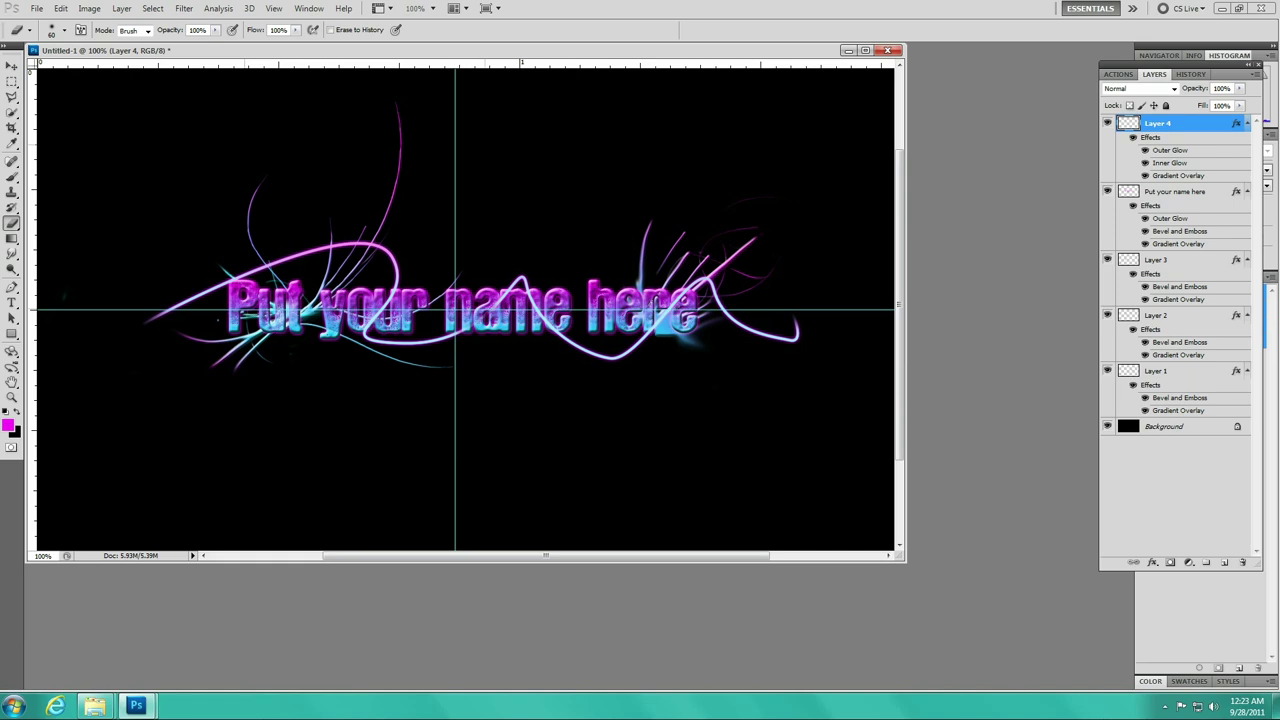
click(61, 8)
click(65, 30)
key(Return)
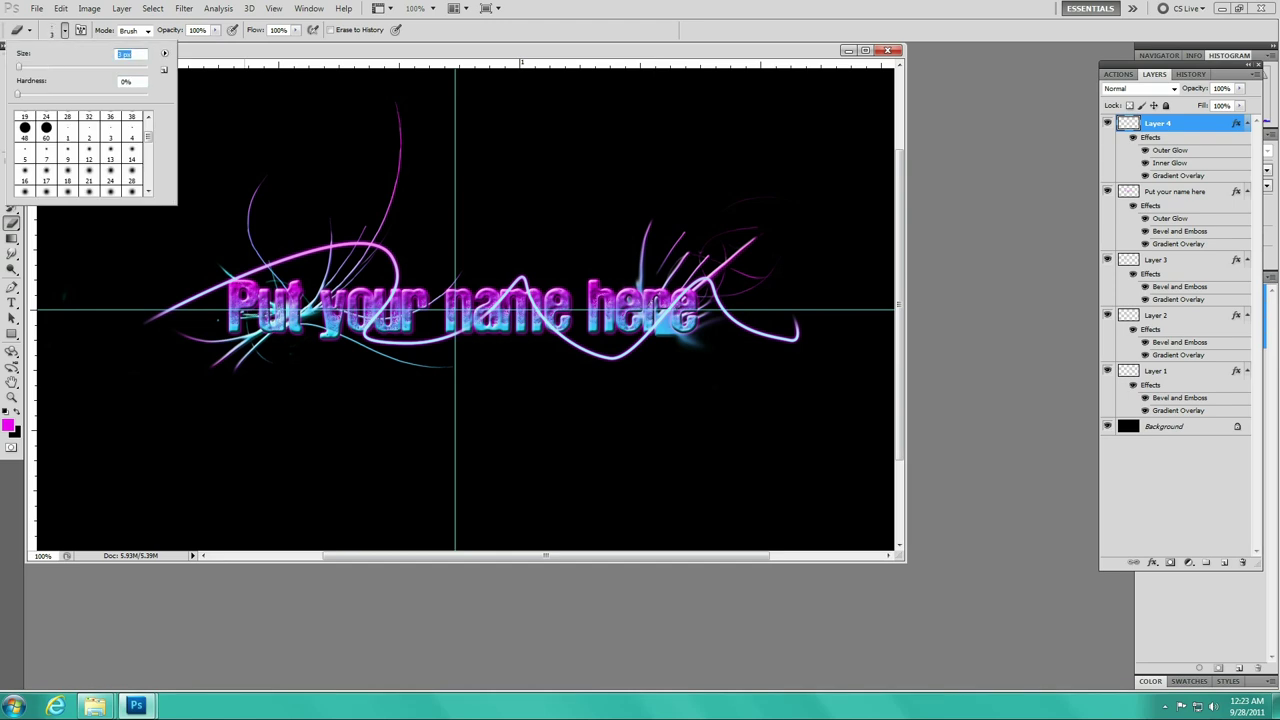
key(Return)
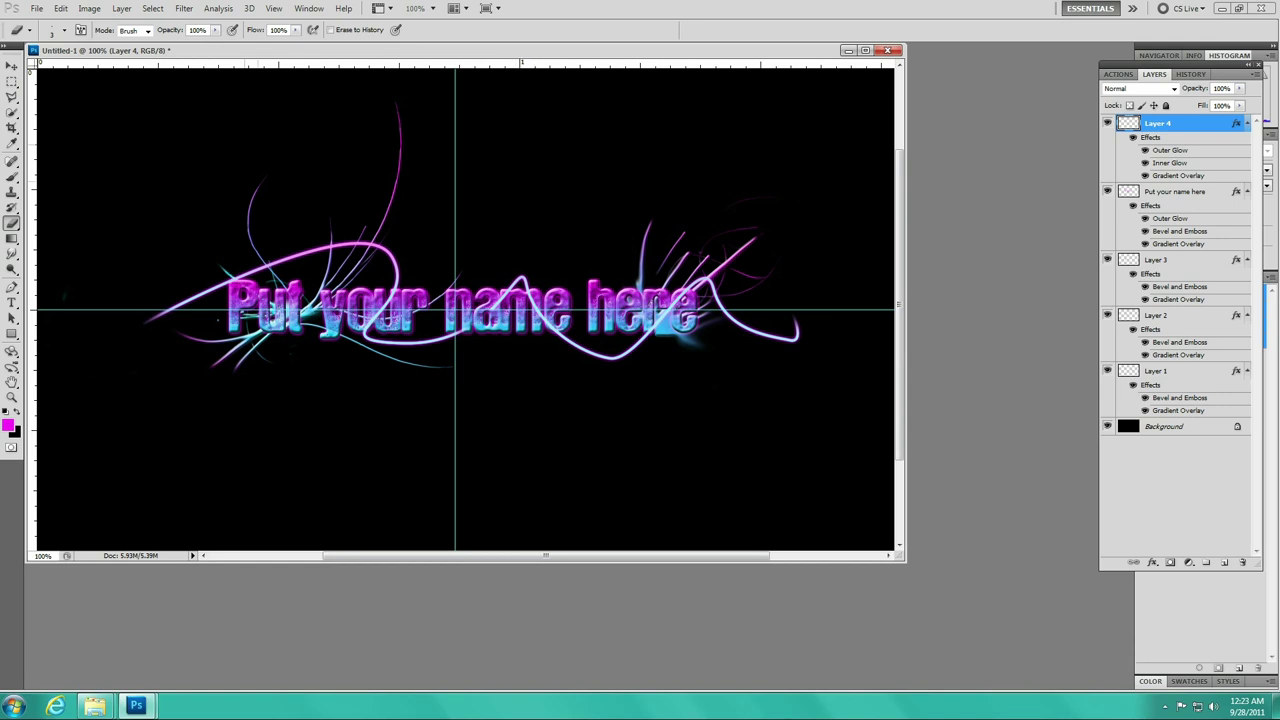
click(60, 8)
click(60, 8)
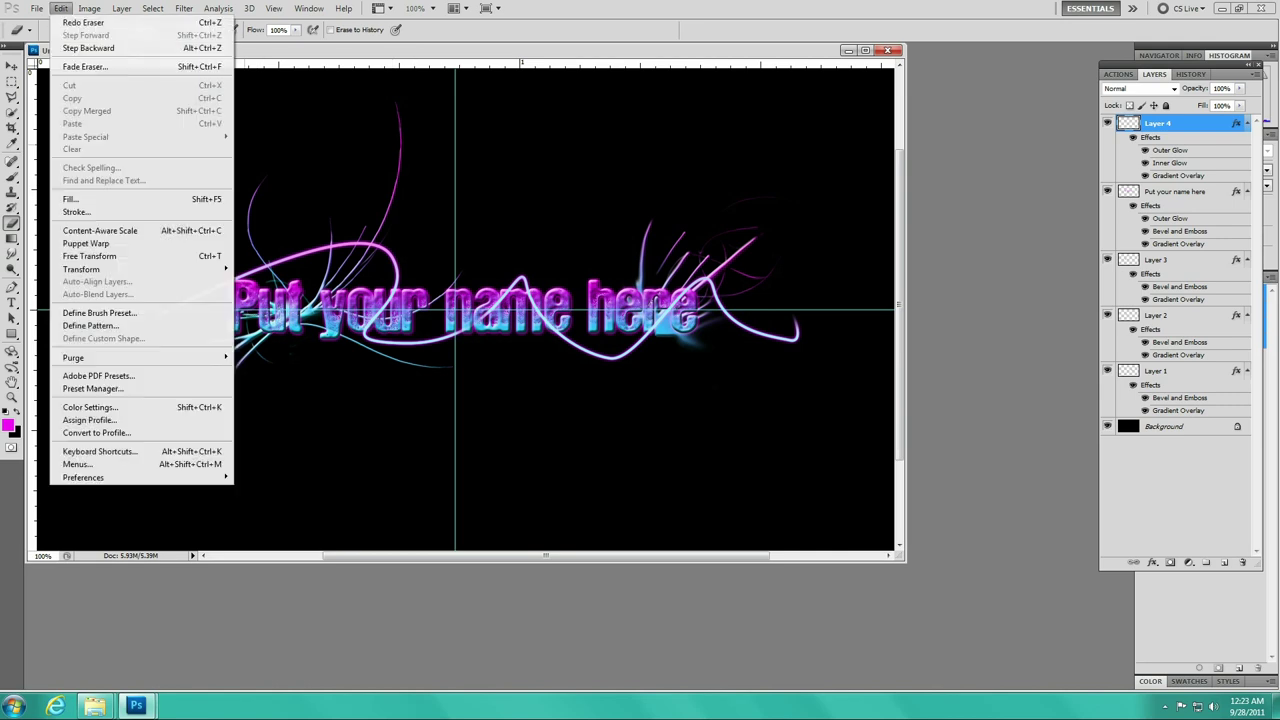
click(75, 22)
click(64, 30)
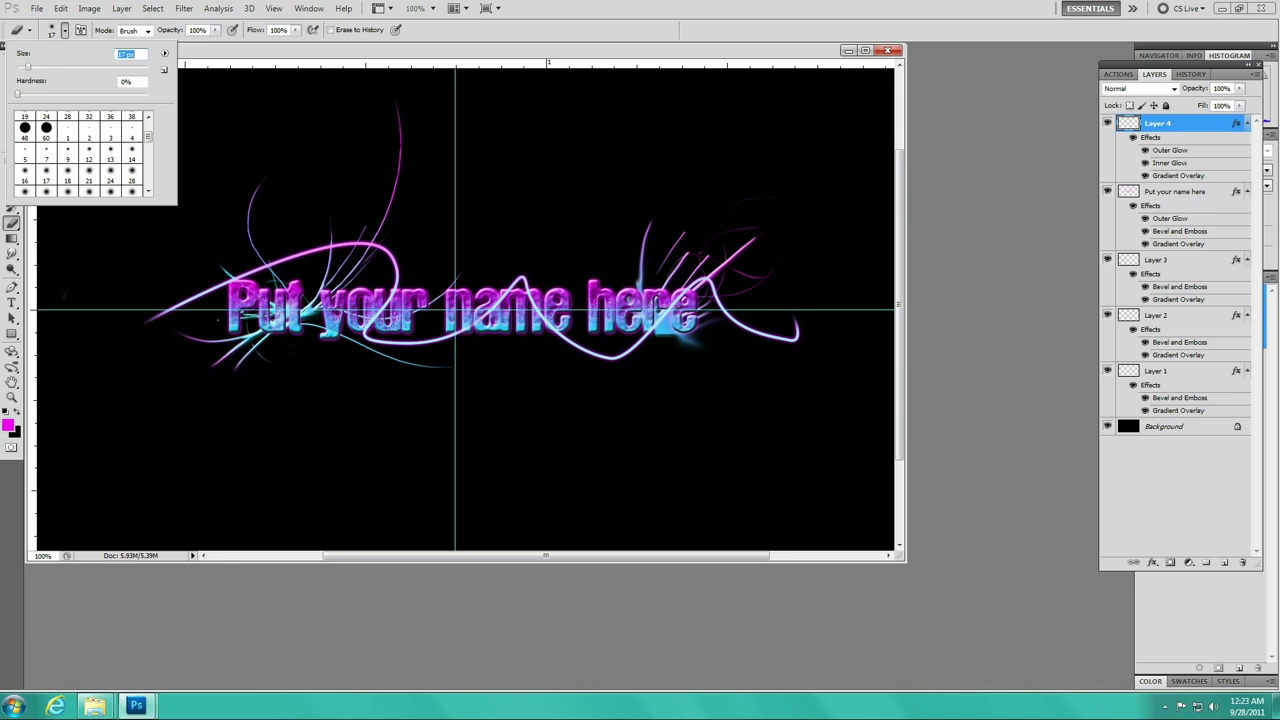
key(Return)
click(60, 8)
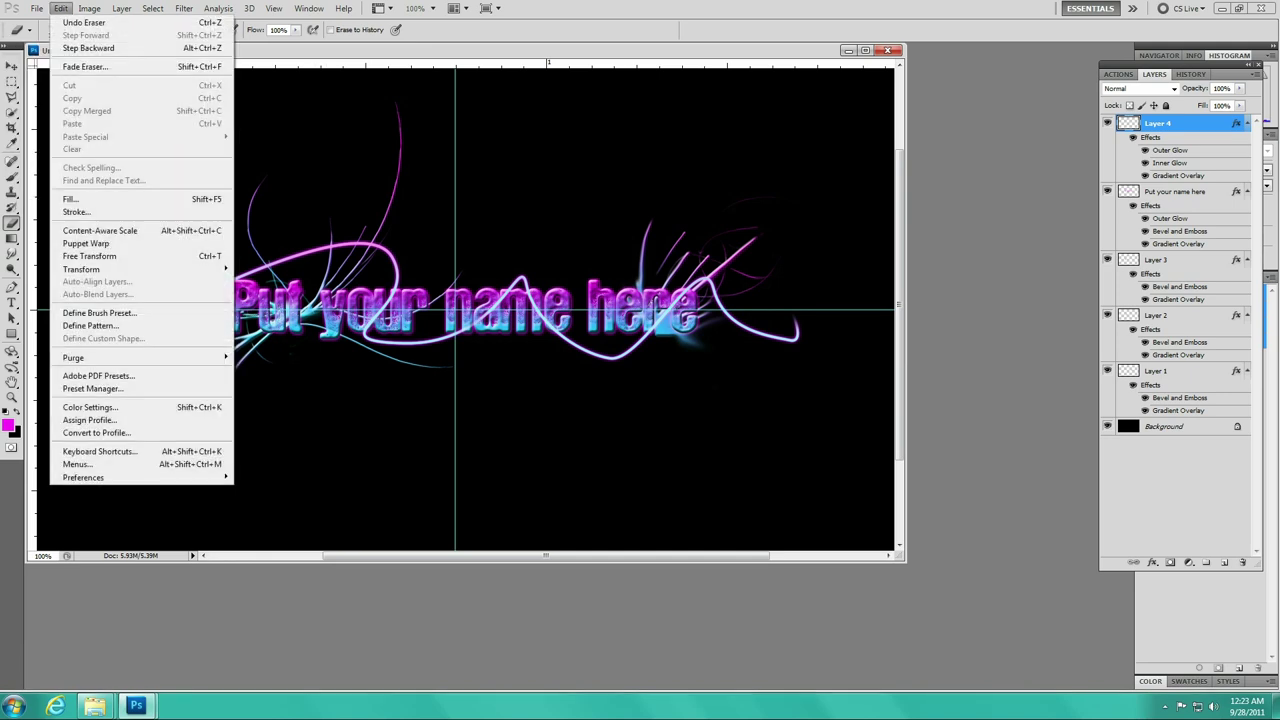
click(60, 8)
click(60, 8)
click(88, 48)
click(60, 8)
click(88, 48)
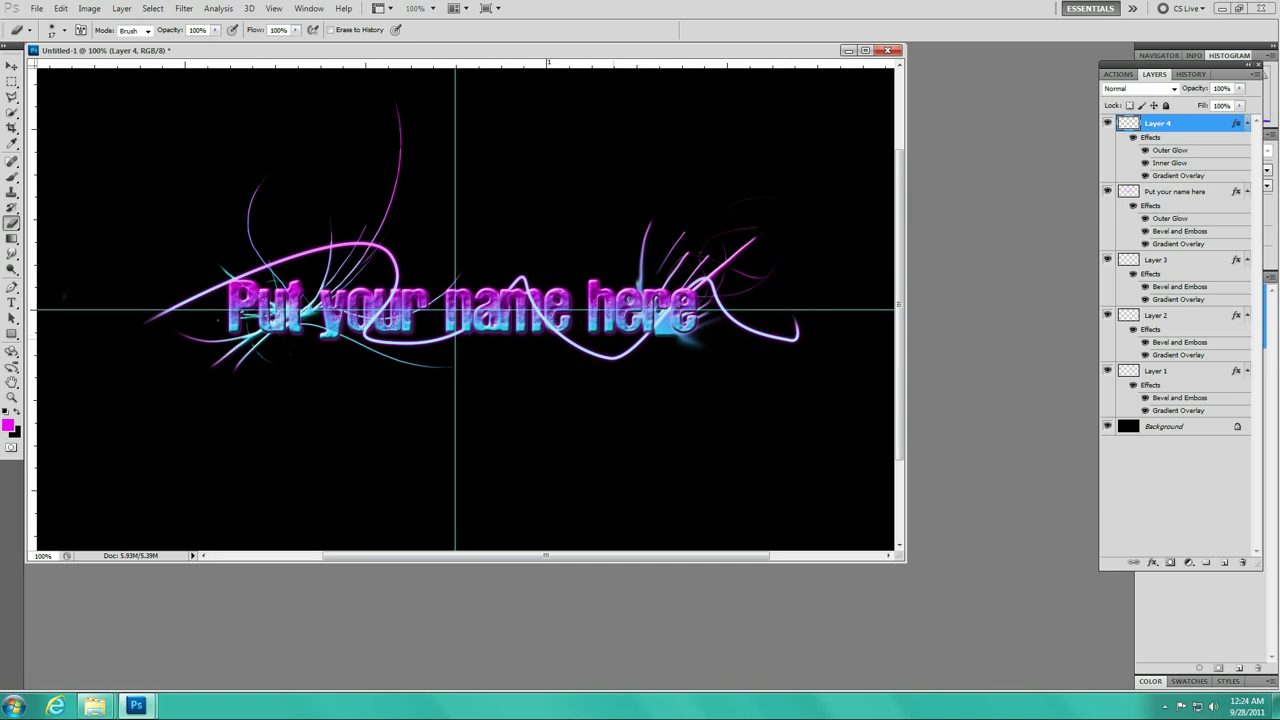
click(12, 65)
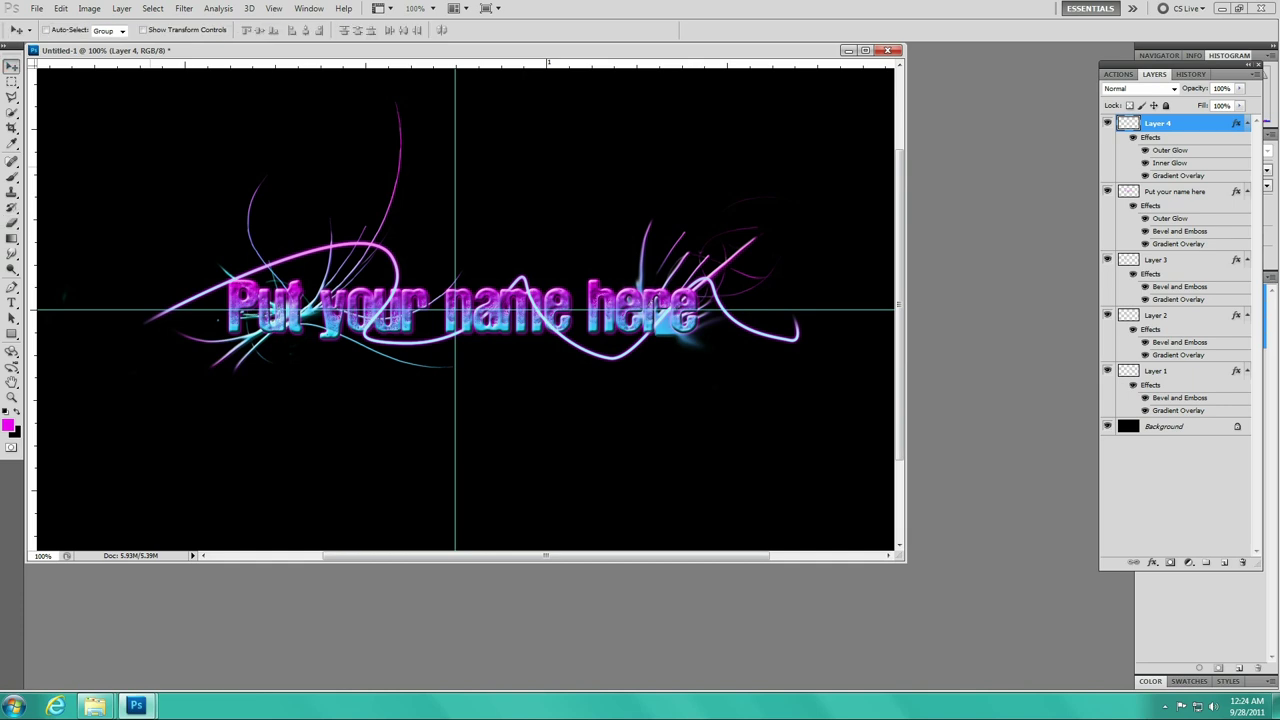
key(ctrl+minus)
key(ctrl+minus)
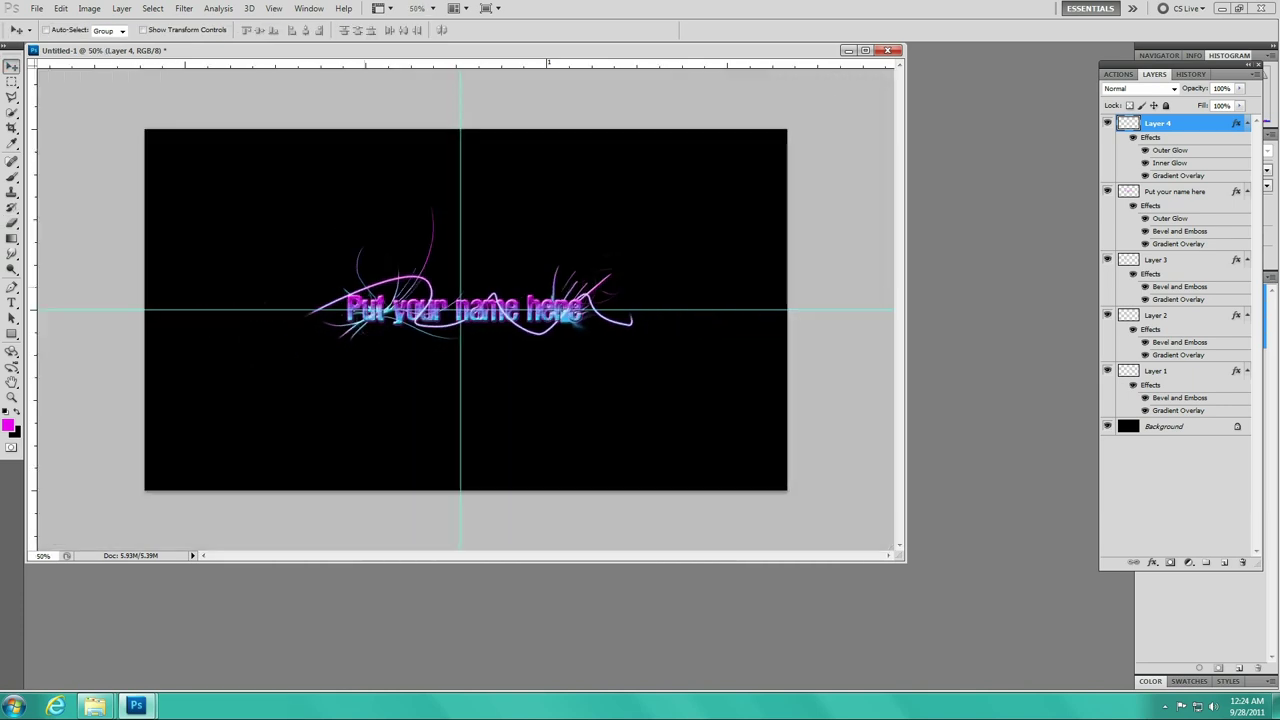
key(ctrl+plus)
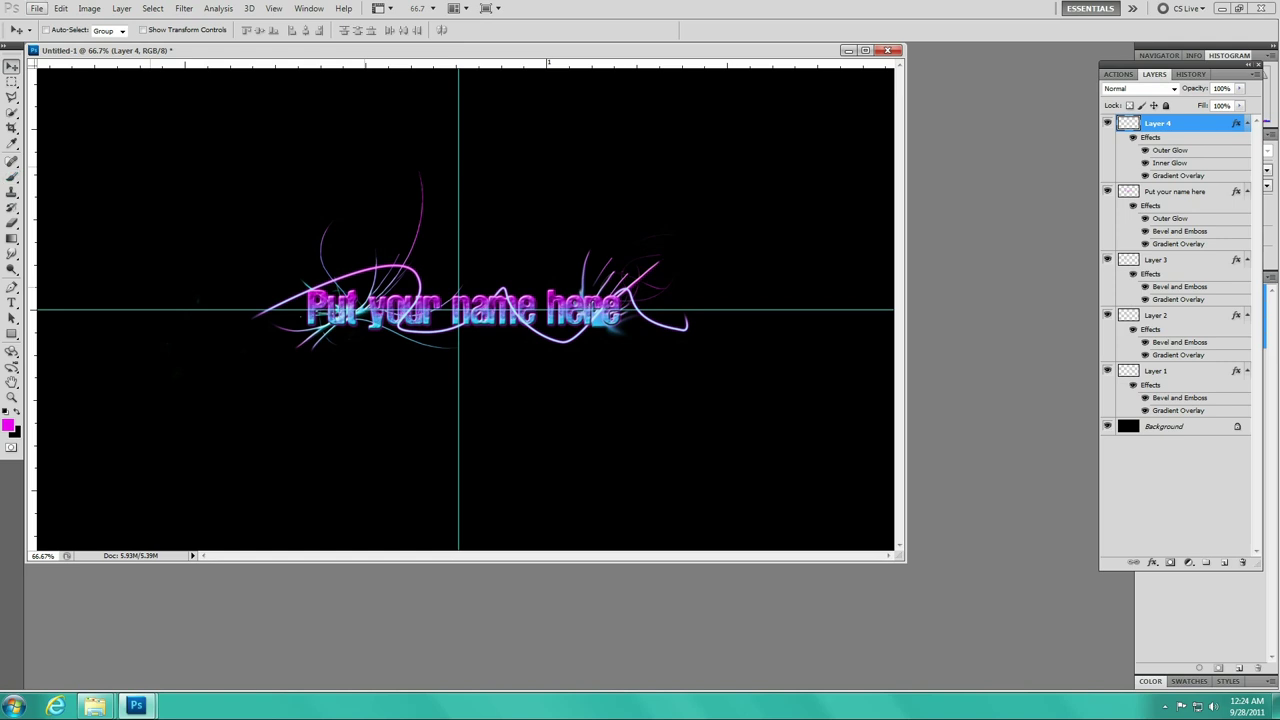
Save the artwork as a PNG named Untitled-1.png to the Desktop instead of overwriting the existing file
click(36, 8)
click(55, 161)
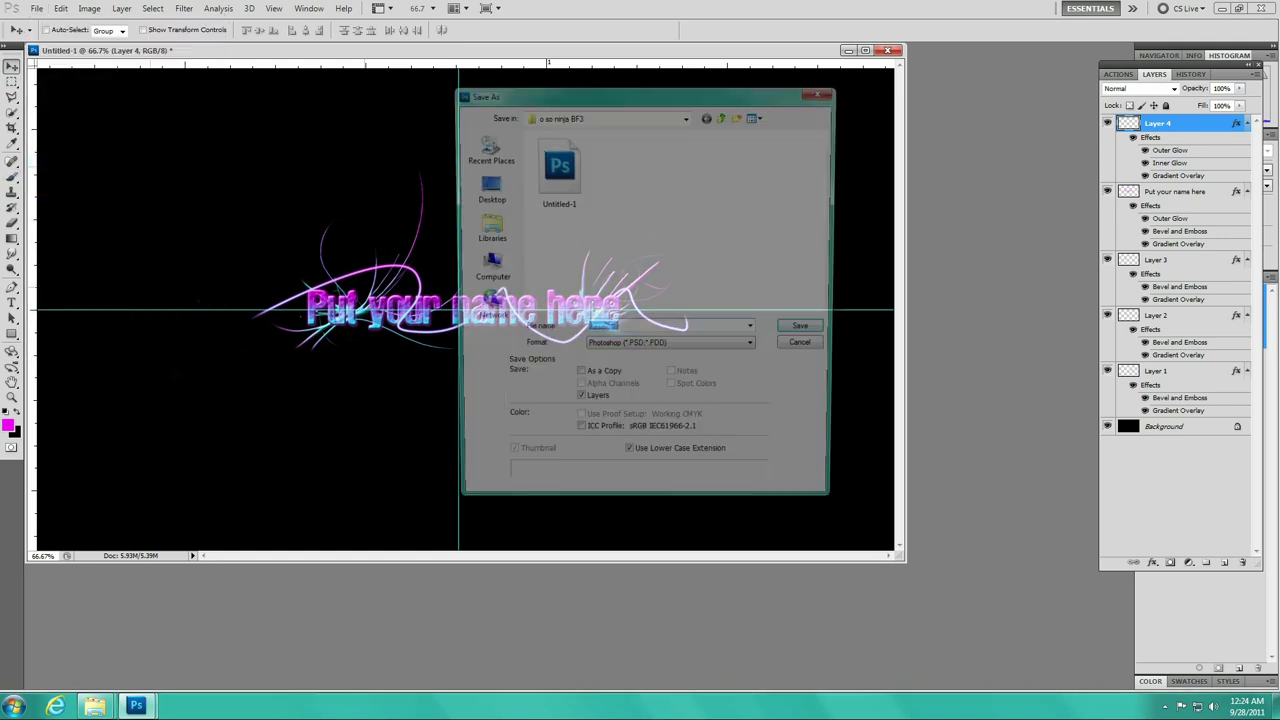
click(670, 348)
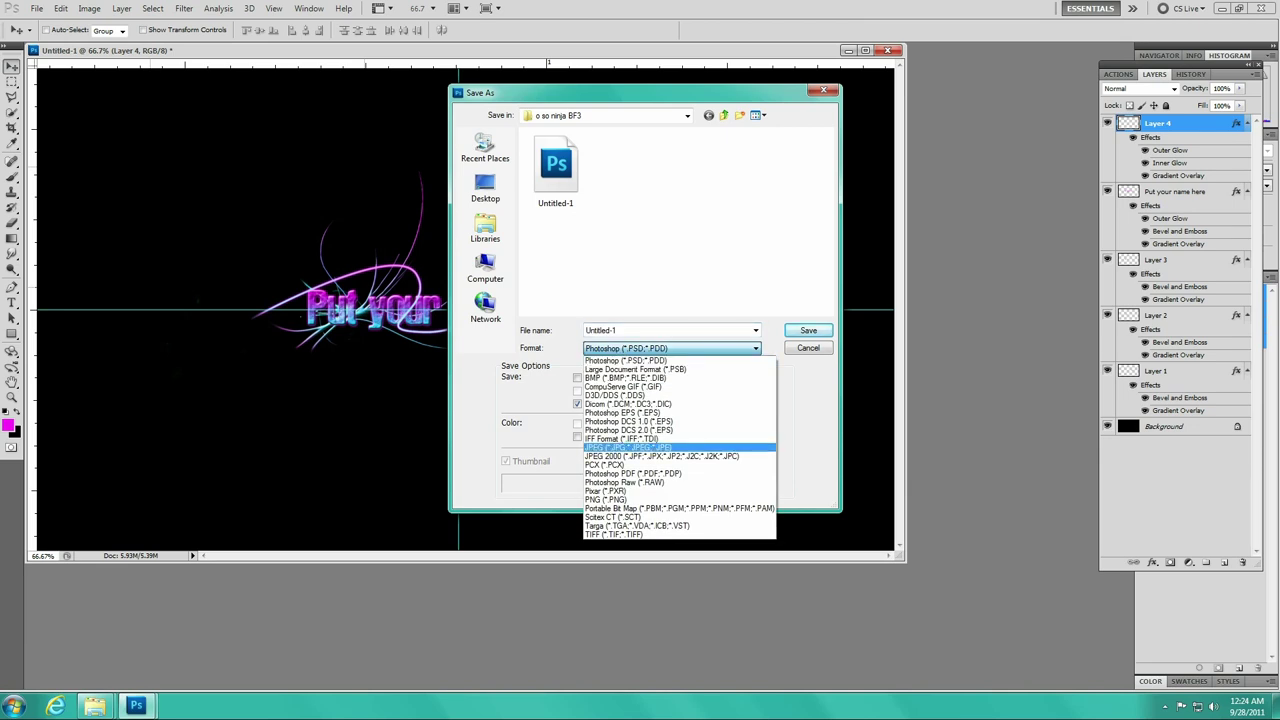
click(670, 488)
click(808, 330)
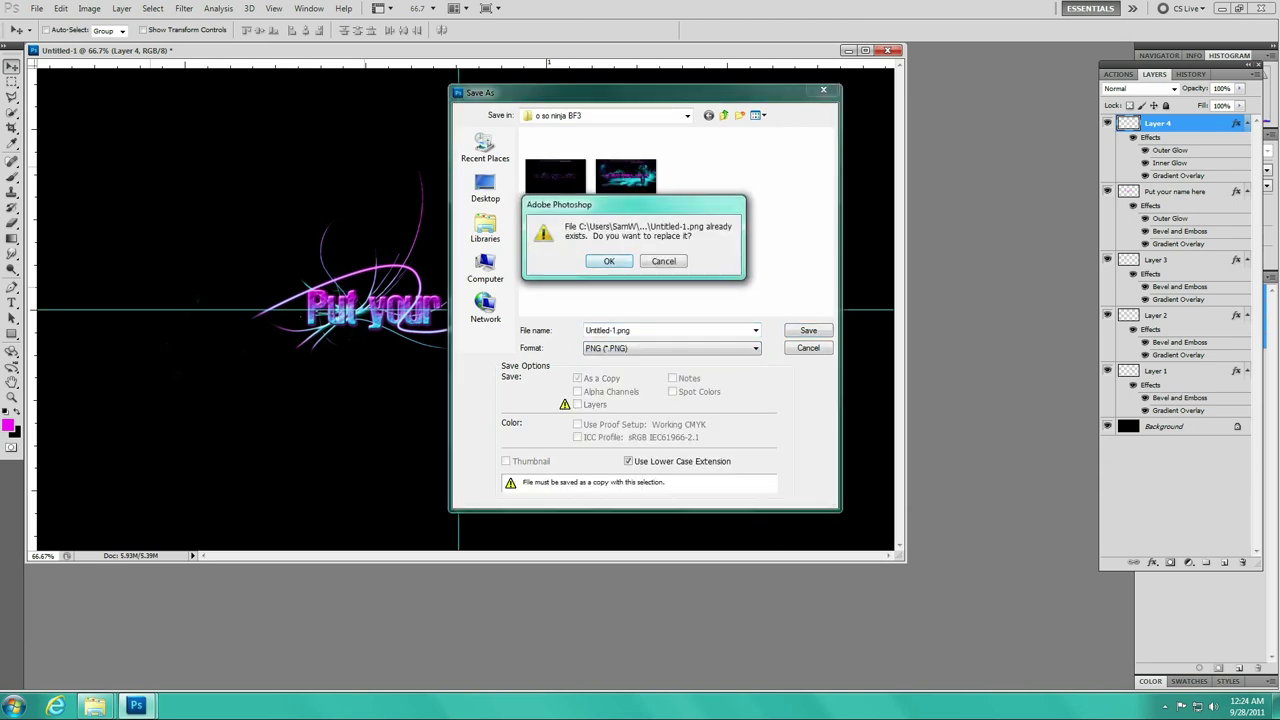
click(663, 261)
click(485, 188)
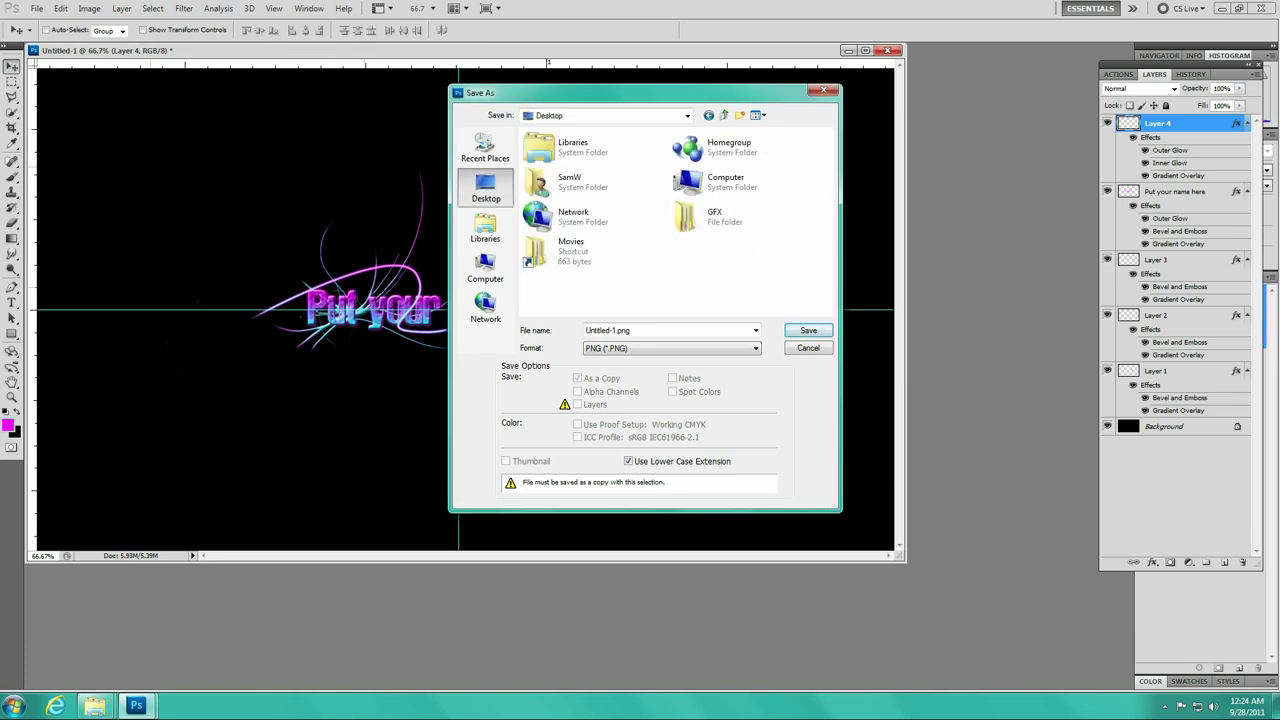
key(Return)
key(Return)
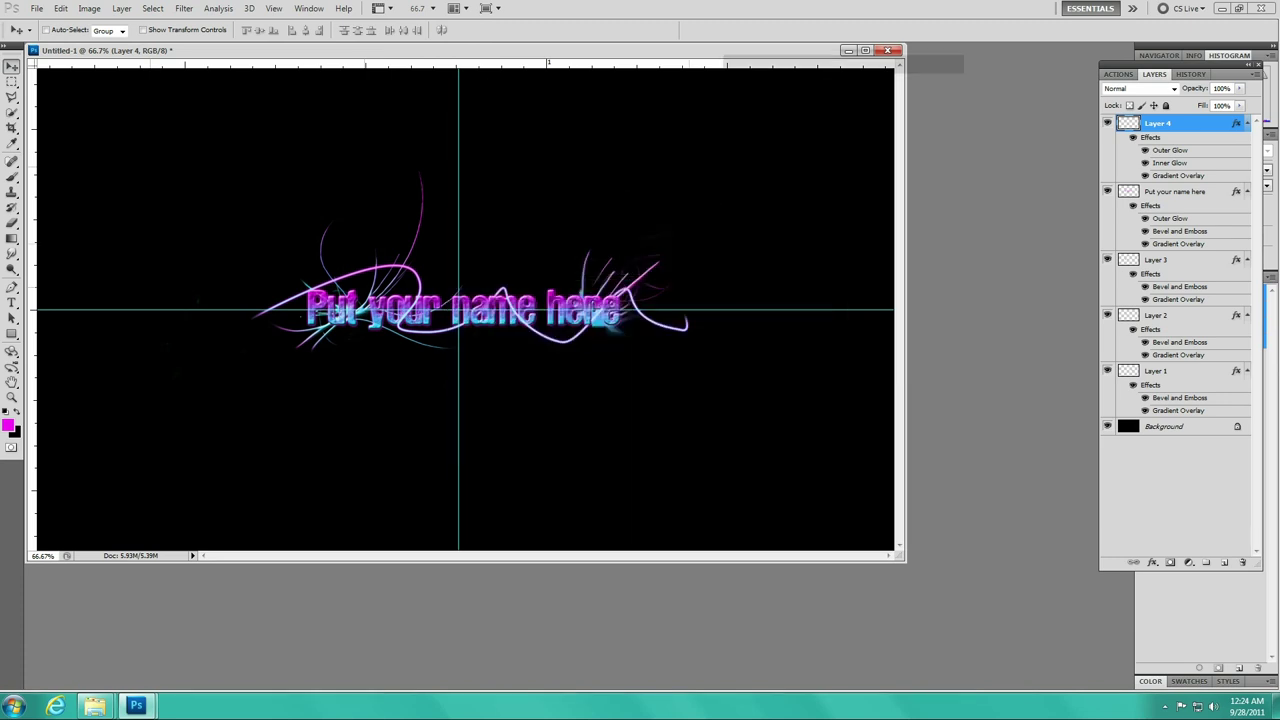
Minimize Photoshop, move the Untitled-1 desktop icon, and preview it in Windows Live Photo Gallery before closing it
click(1222, 8)
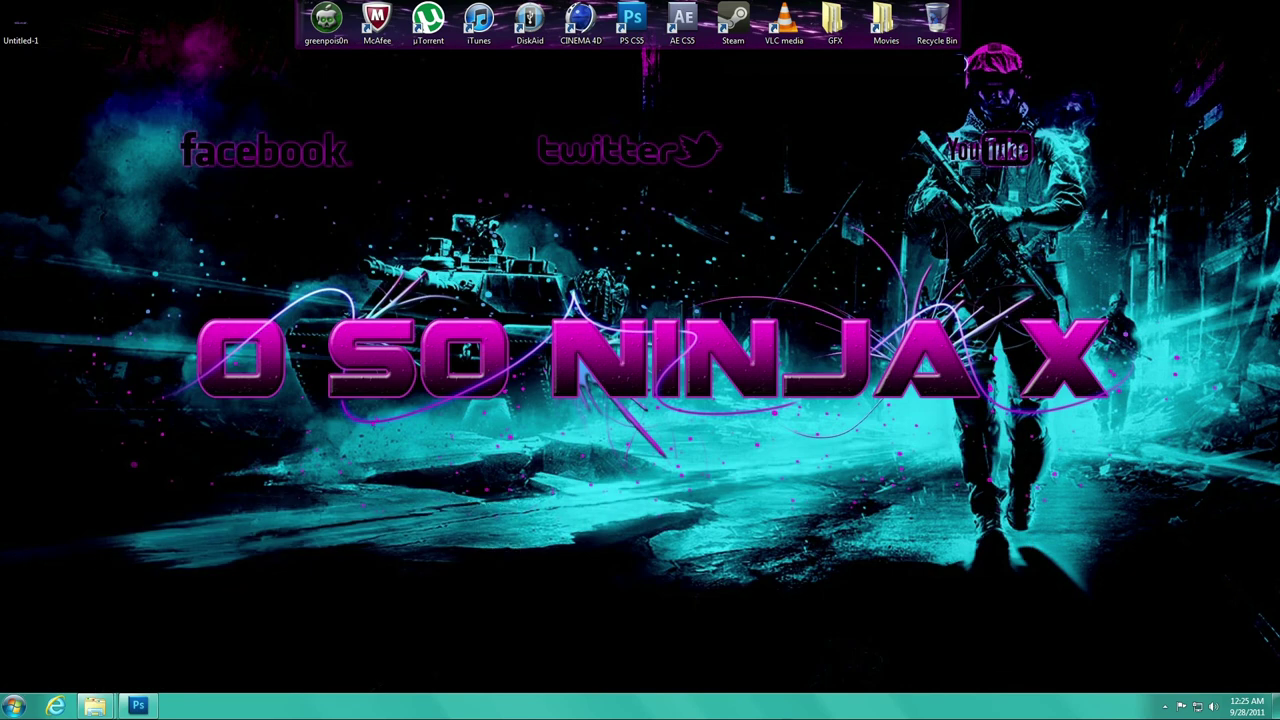
drag(20, 20, 580, 160)
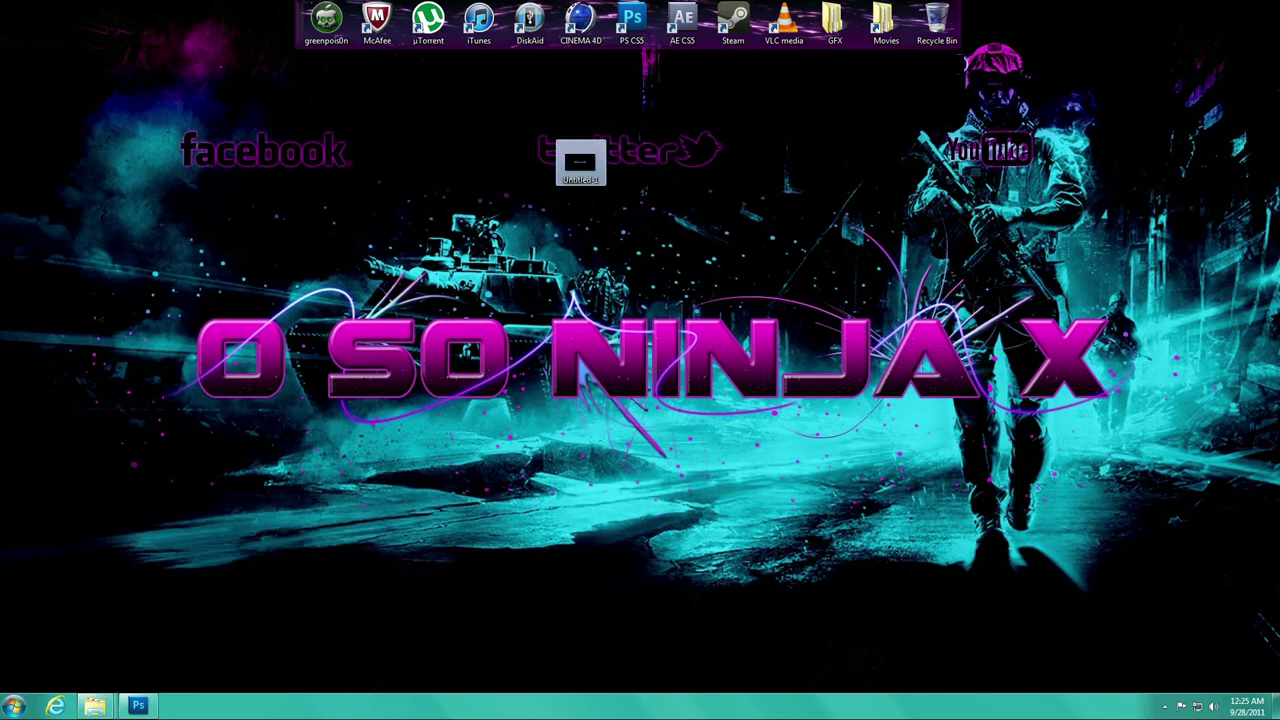
double_click(580, 160)
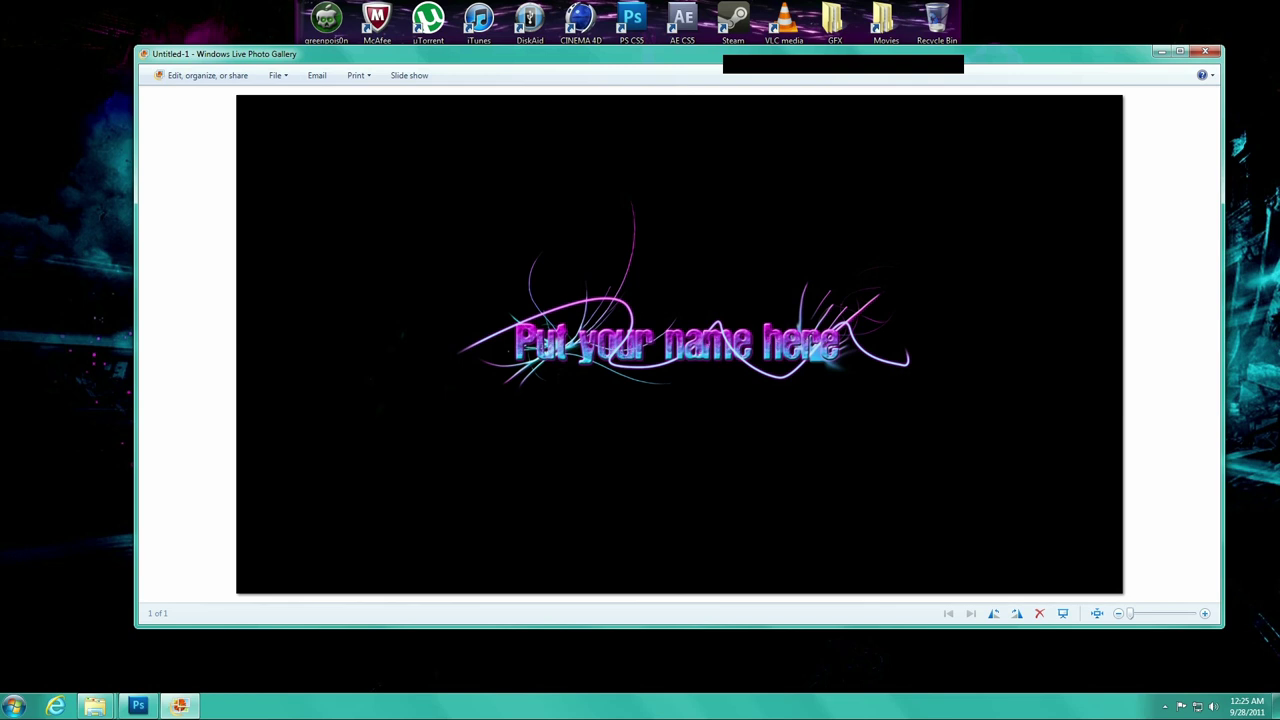
click(1205, 51)
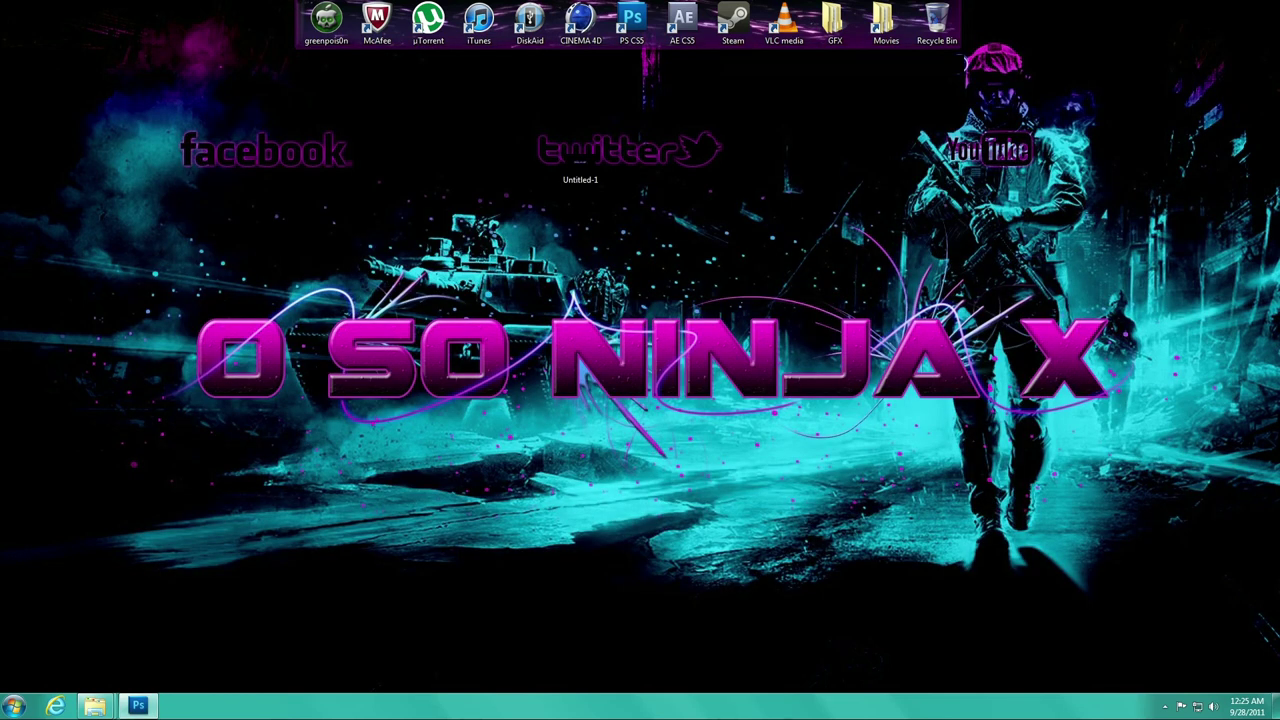
click(1165, 706)
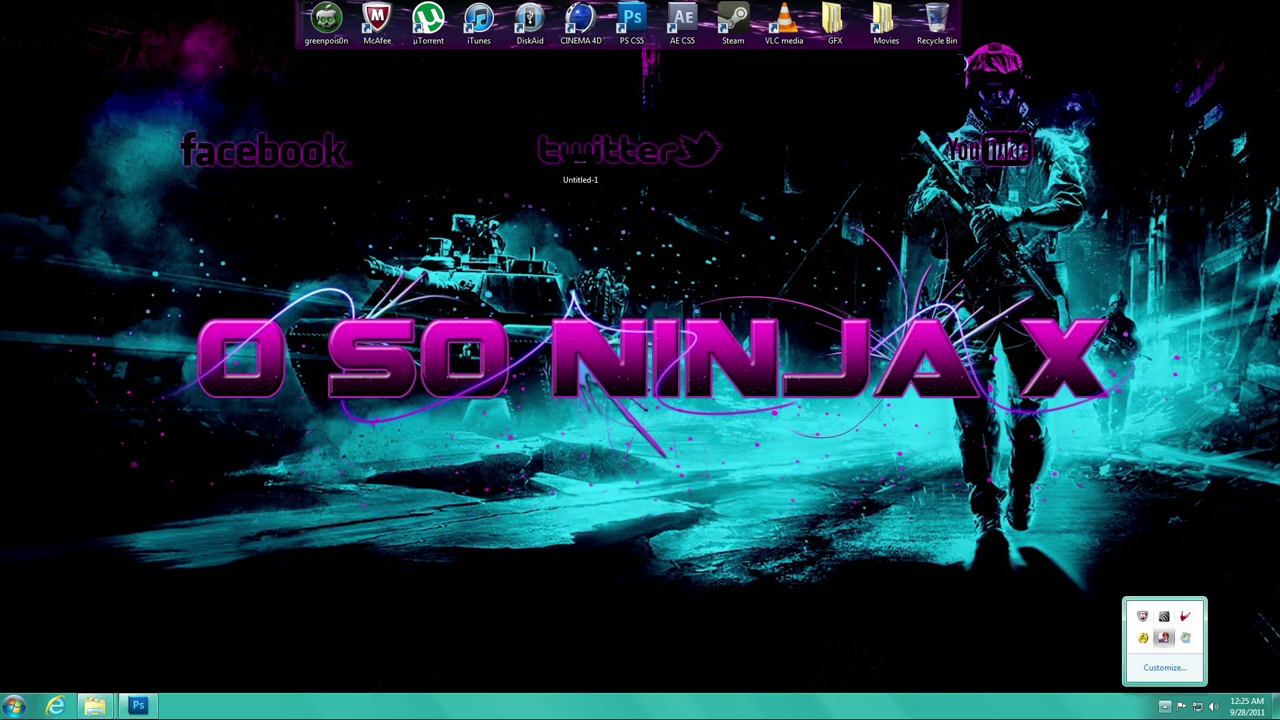